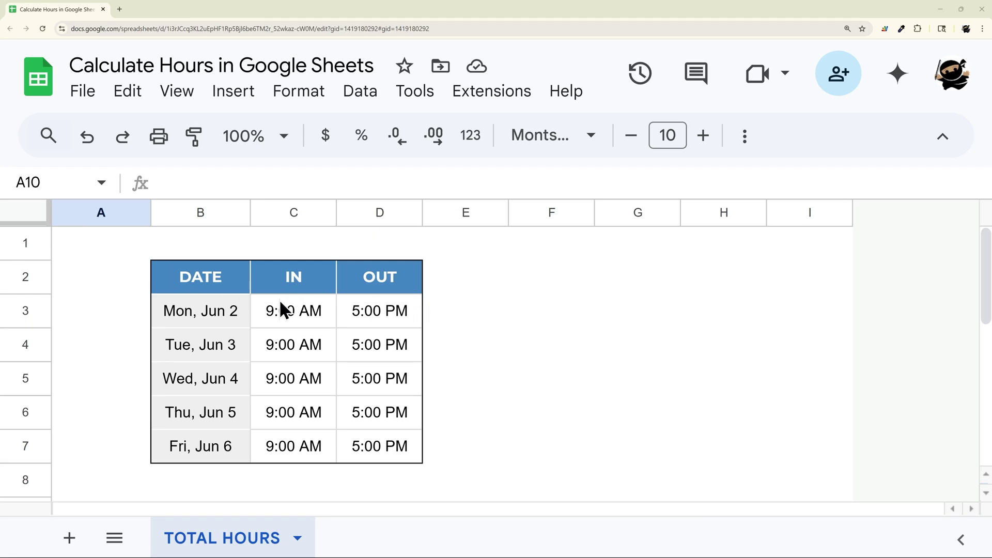
- Enter =D3-C3 in E3 to compute Monday's worked time
left_click_drag(287, 311, 386, 311)
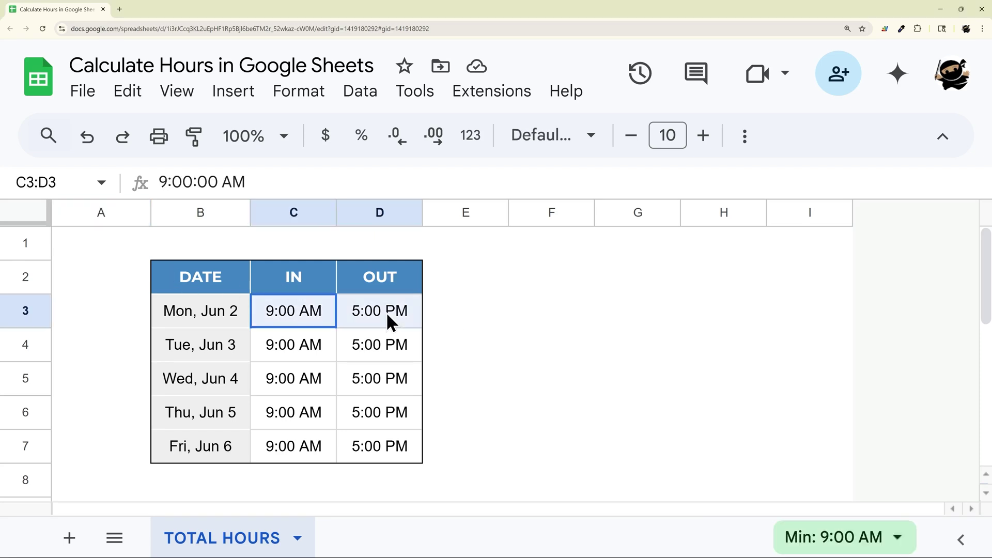
left_click(449, 313)
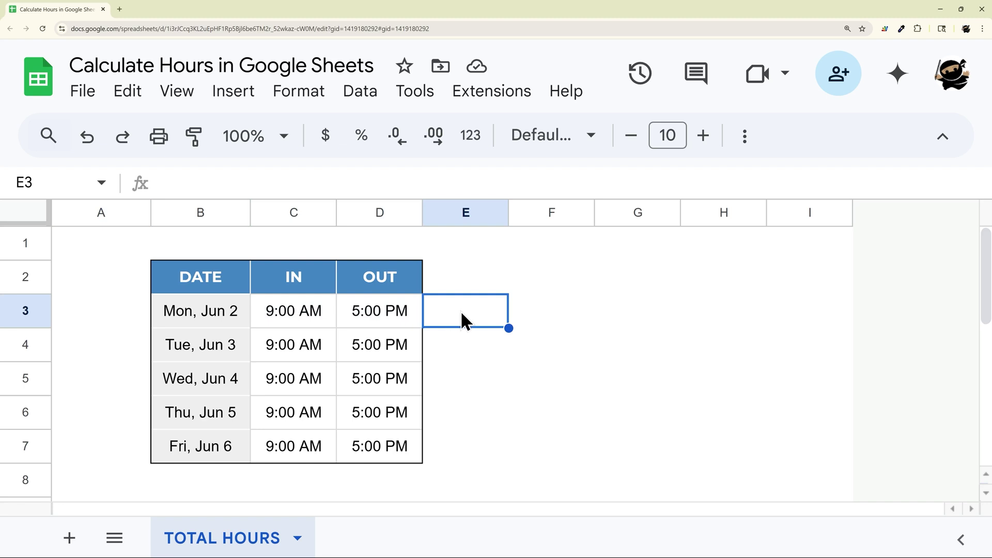
type("=")
left_click(384, 311)
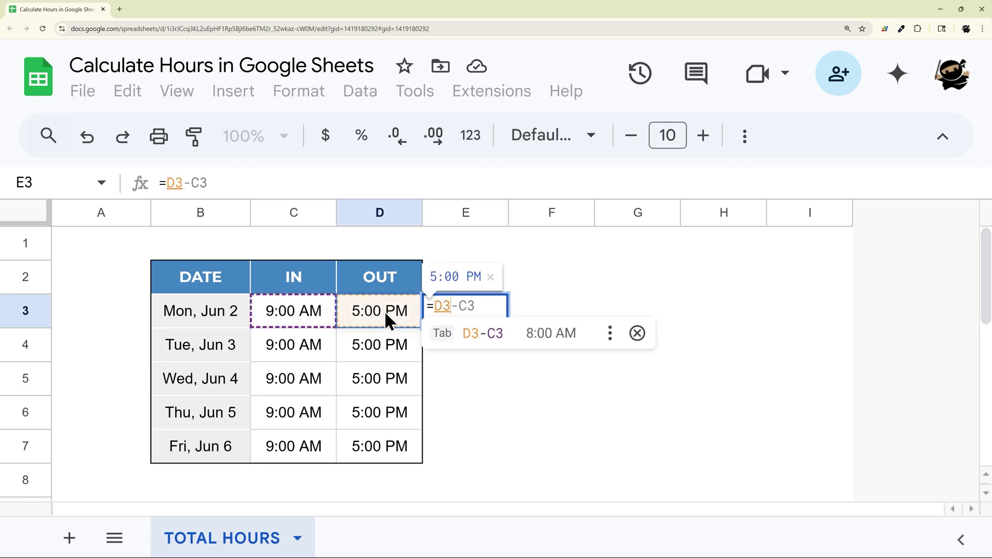
type("-")
left_click(292, 314)
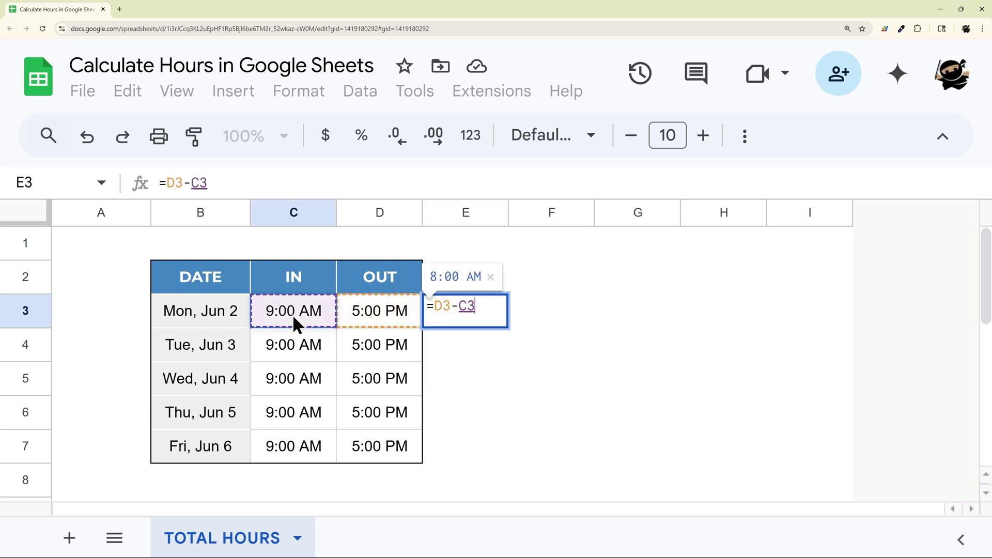
key("Return")
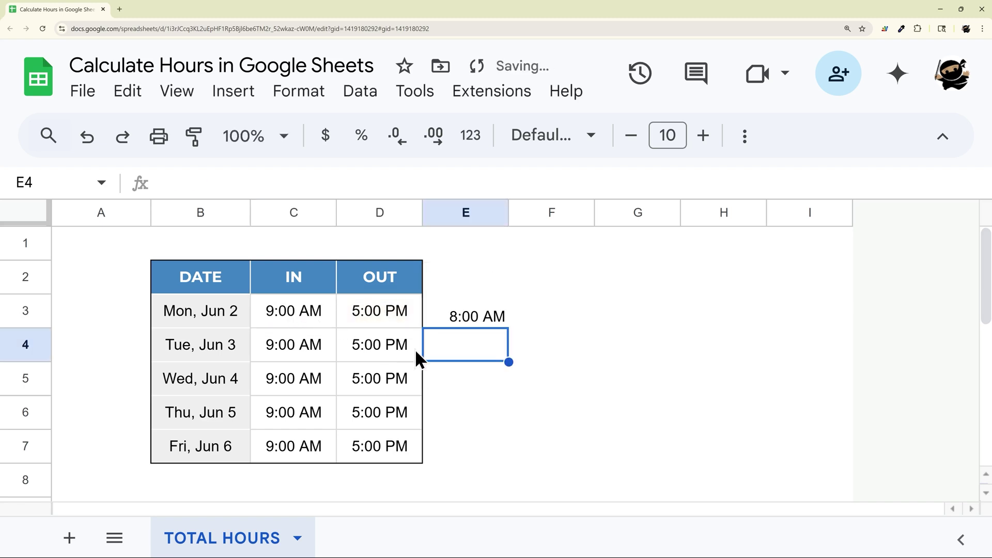
- Format E3 as Number so it shows 0.33 instead of 8:00 AM
left_click(473, 310)
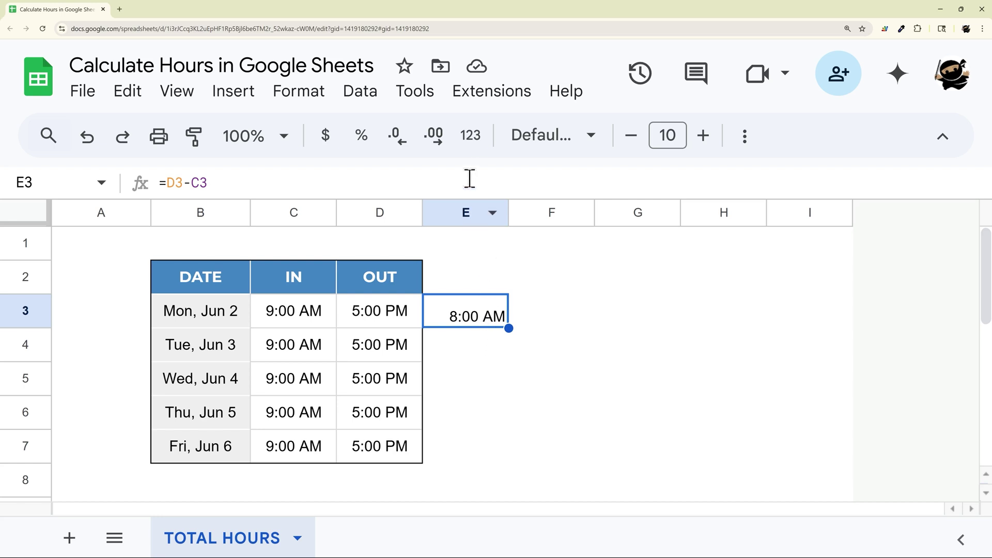
left_click(471, 142)
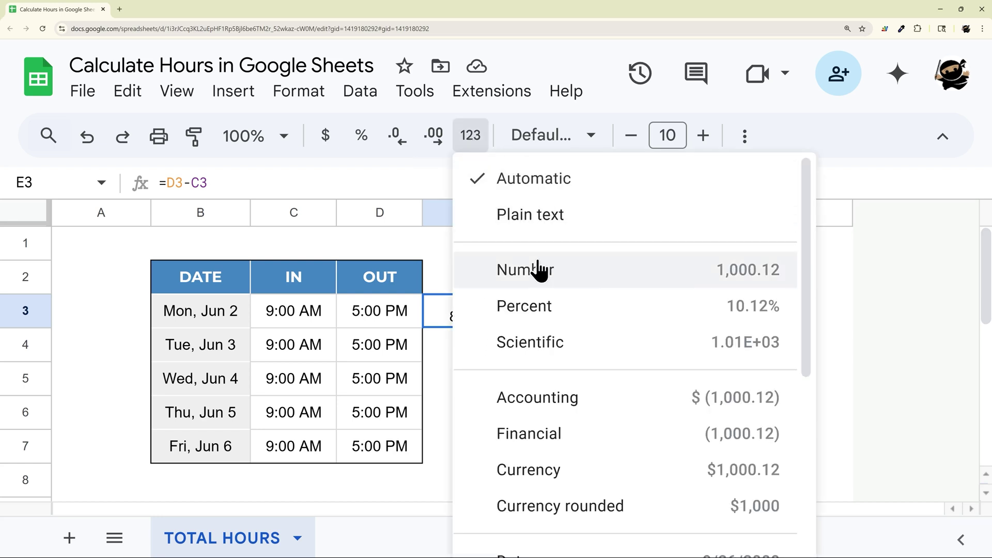
left_click(557, 271)
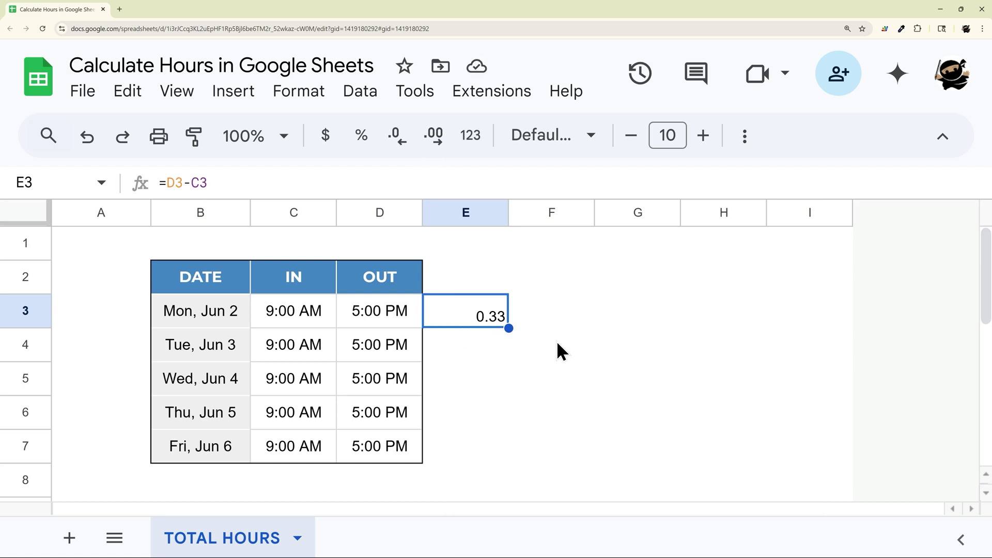
left_click(288, 321)
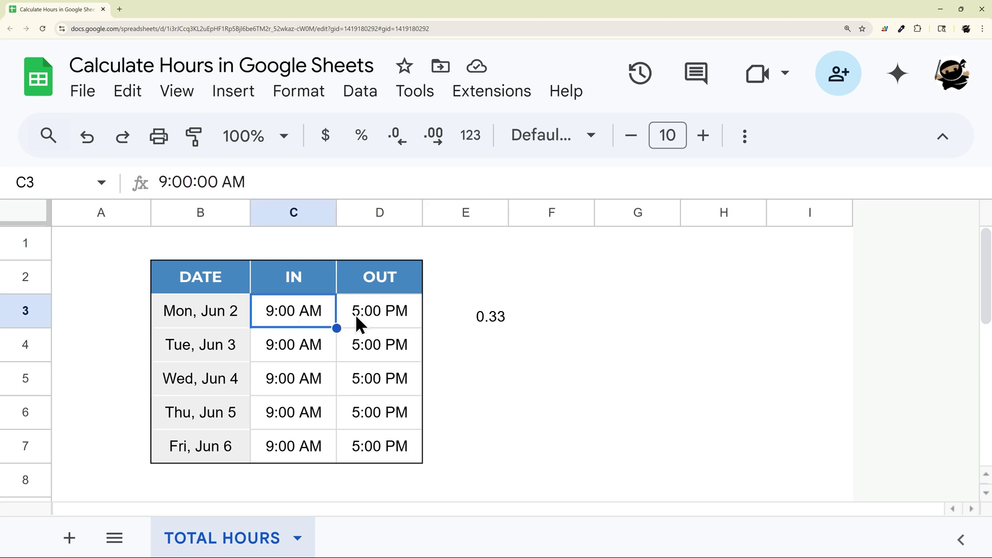
left_click_drag(296, 314, 366, 449)
left_click(471, 135)
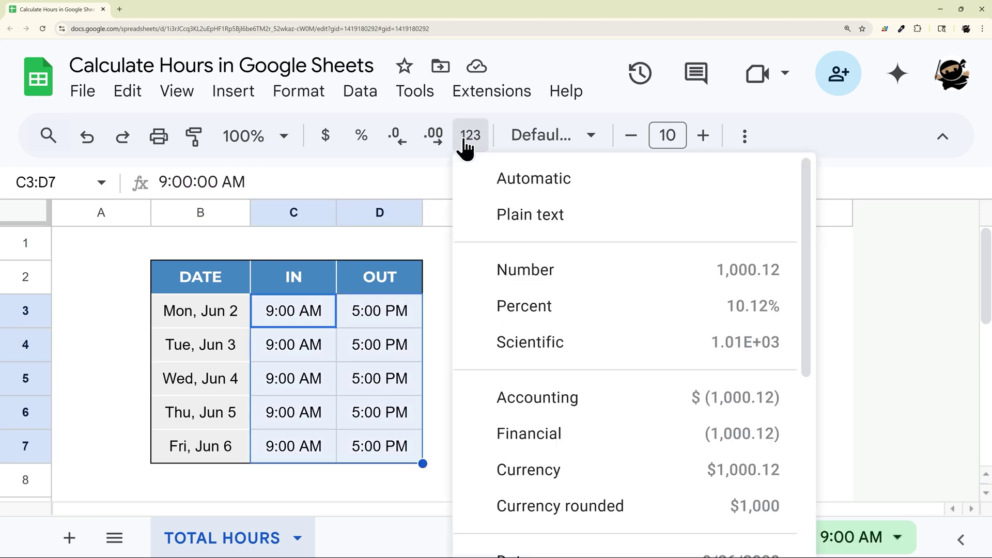
left_click(542, 285)
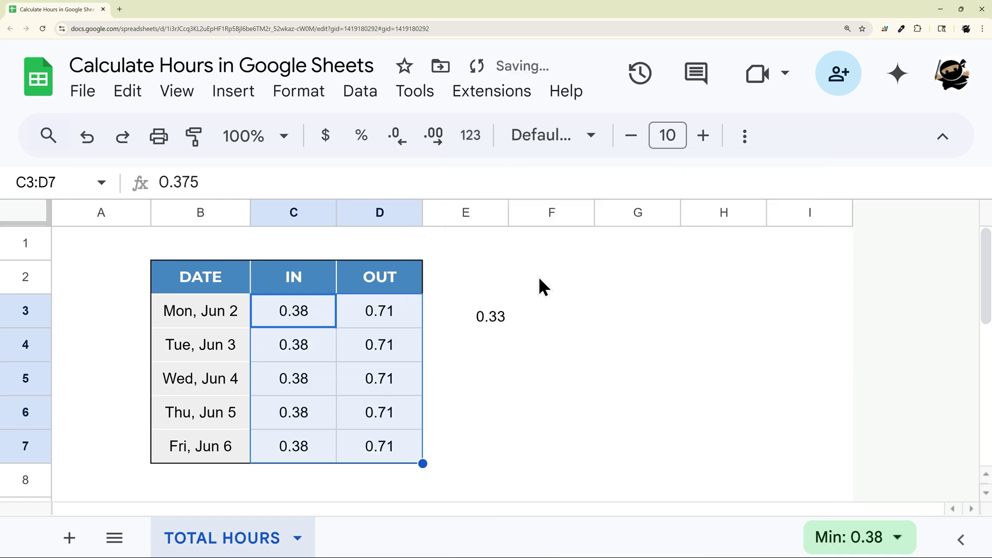
left_click(343, 311)
left_click(317, 314)
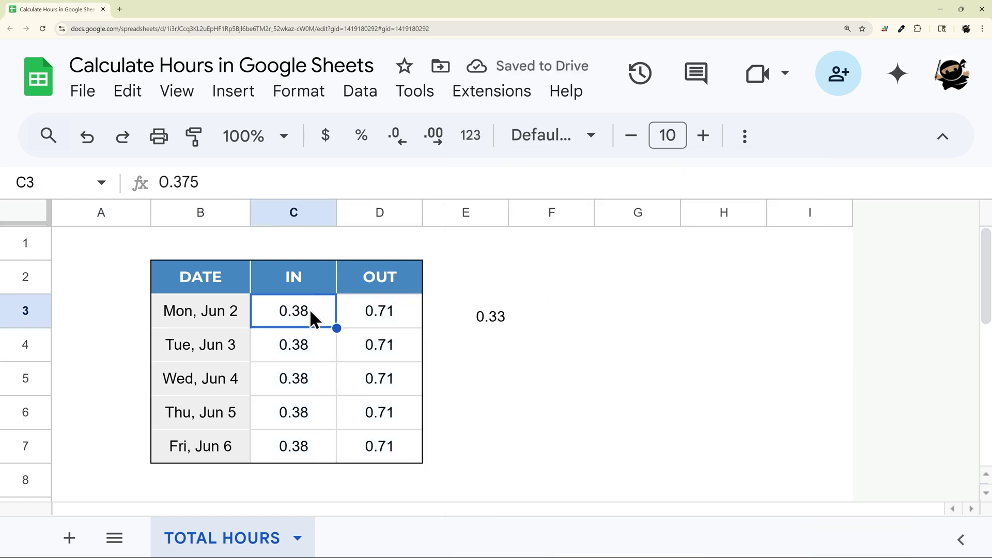
left_click(370, 314)
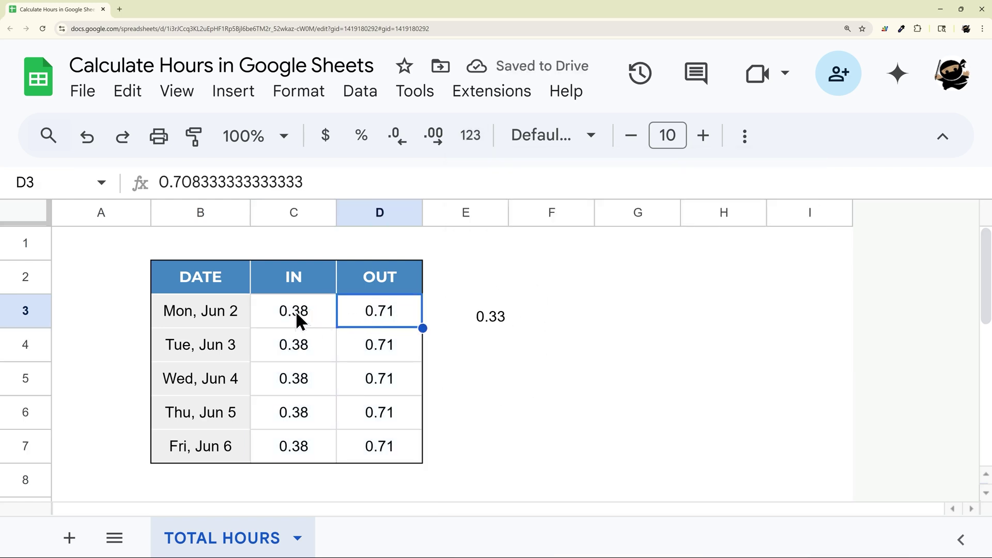
left_click_drag(295, 311, 378, 443)
left_click(472, 139)
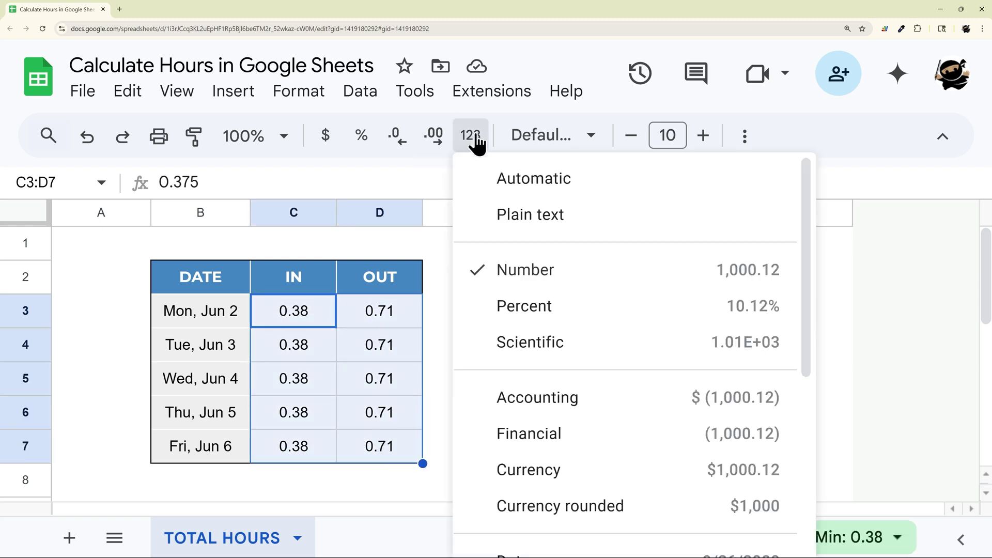
scroll(562, 368, "down", 2)
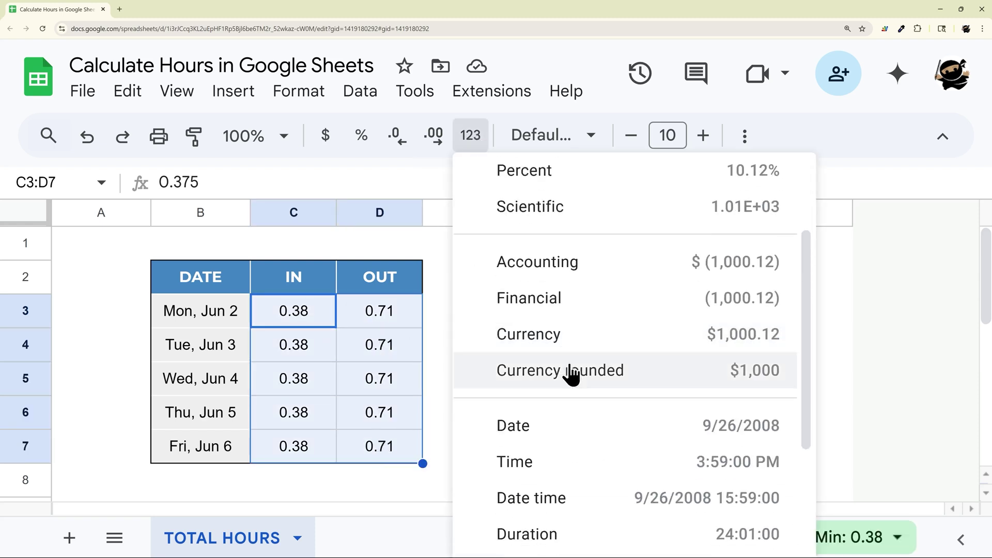
scroll(580, 361, "down", 5)
left_click(546, 393)
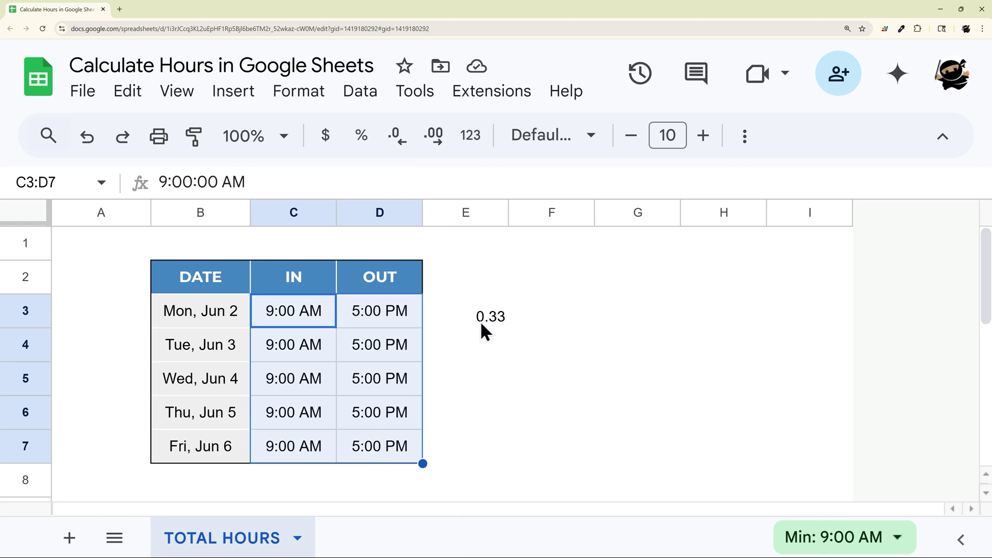
- Change E3's formula to =(D3-C3)*24 to give hours
left_click(497, 312)
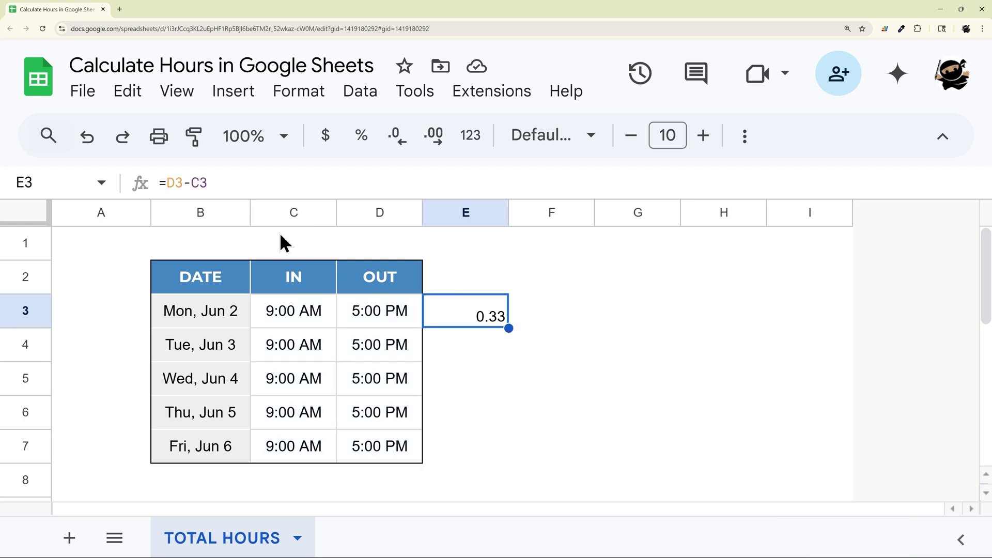
left_click(219, 182)
type(")")
key("Home")
key("Right")
type("(")
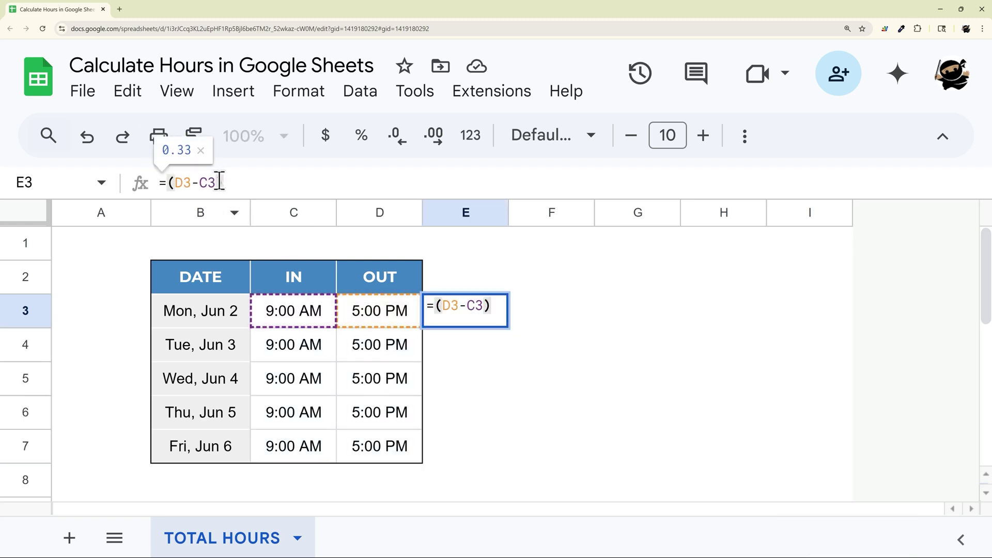
key("End")
type("*24")
key("Return")
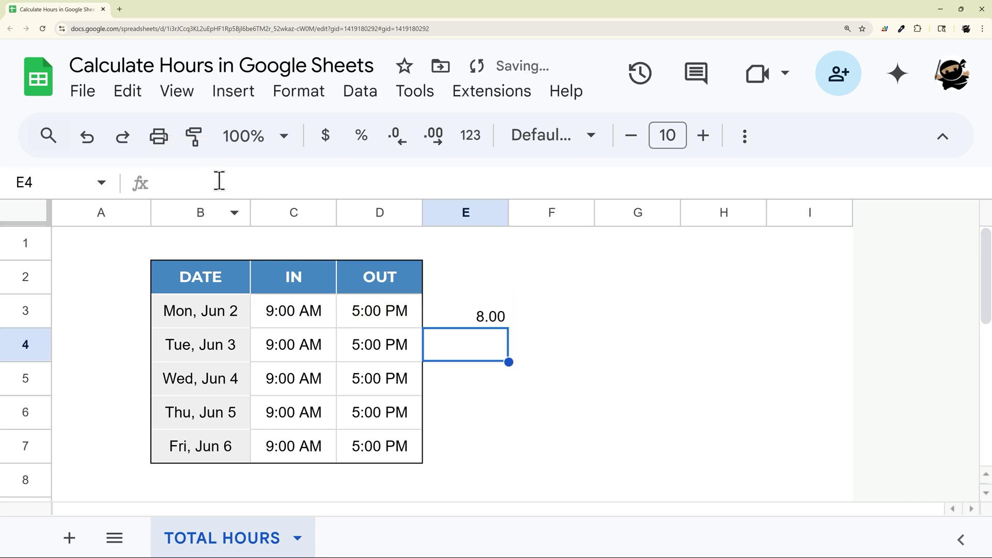
- Fill the hours formula down from E3 to E7, each showing 8.00
left_click(497, 319)
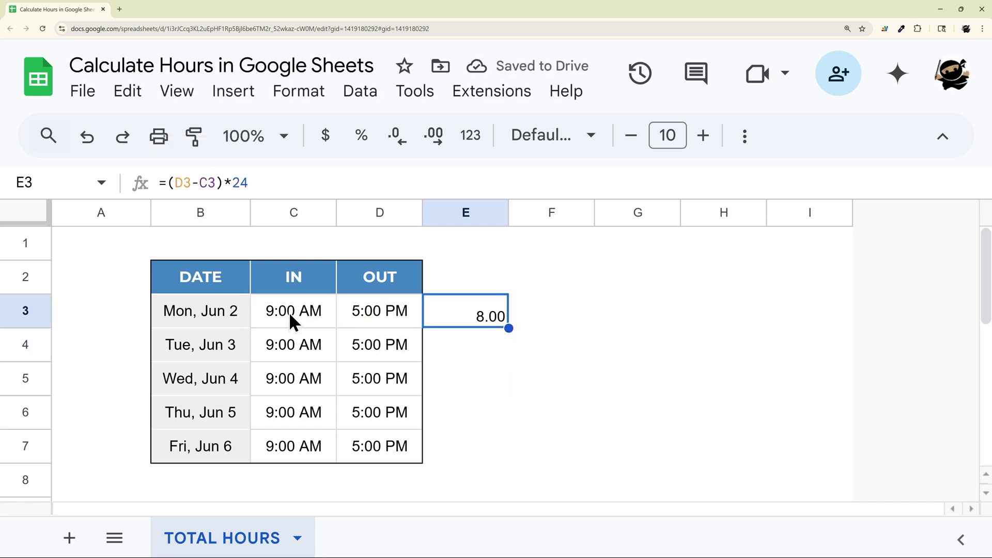
left_click_drag(288, 311, 385, 318)
left_click(495, 316)
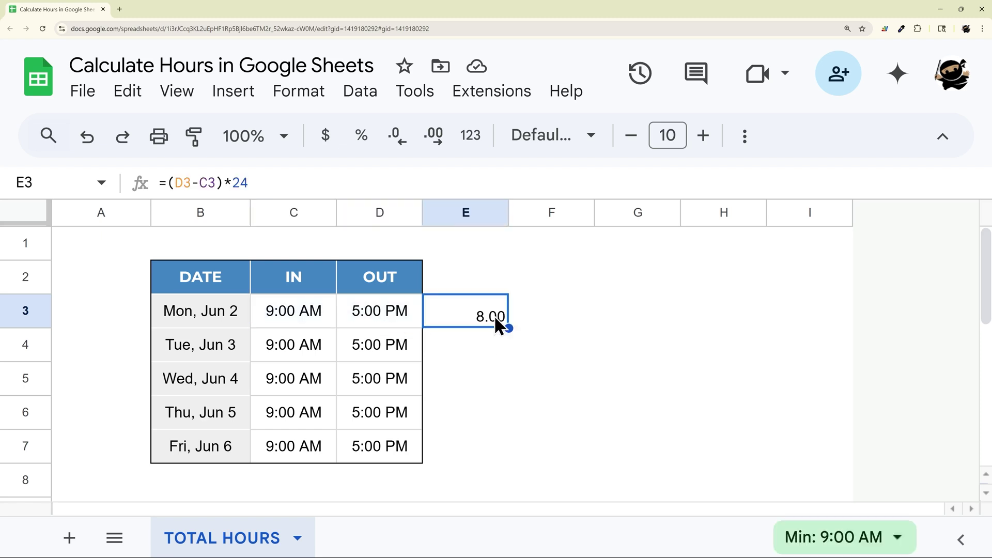
left_click_drag(509, 327, 495, 456)
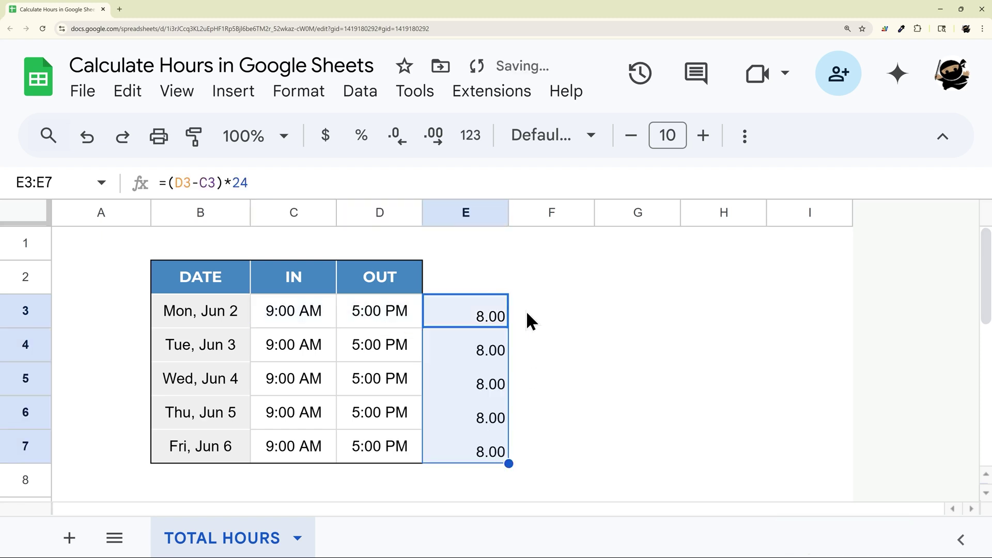
- Total the daily hours in E2 with =sum(E3:E7), giving 40.00
left_click(478, 278)
type("=sum(")
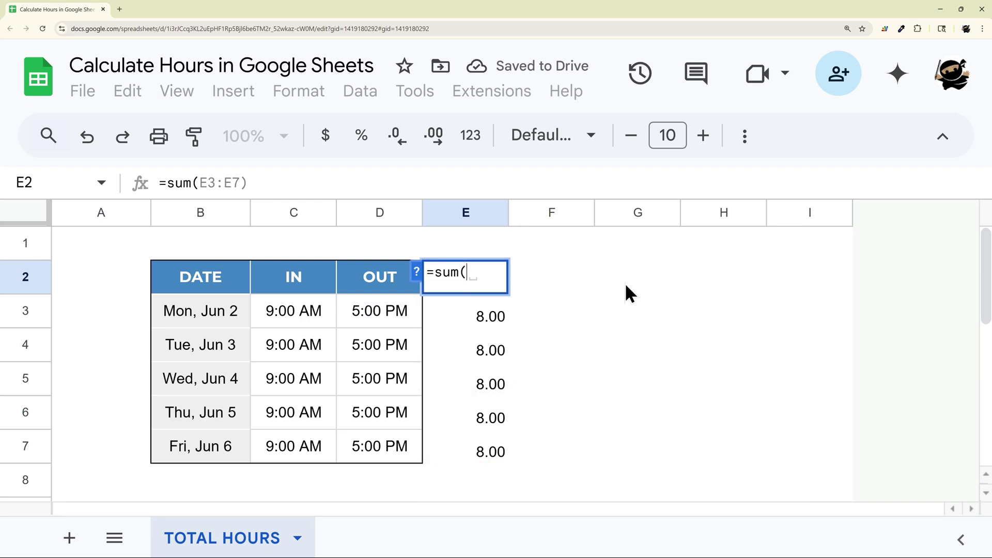
left_click_drag(491, 312, 486, 452)
key("Return")
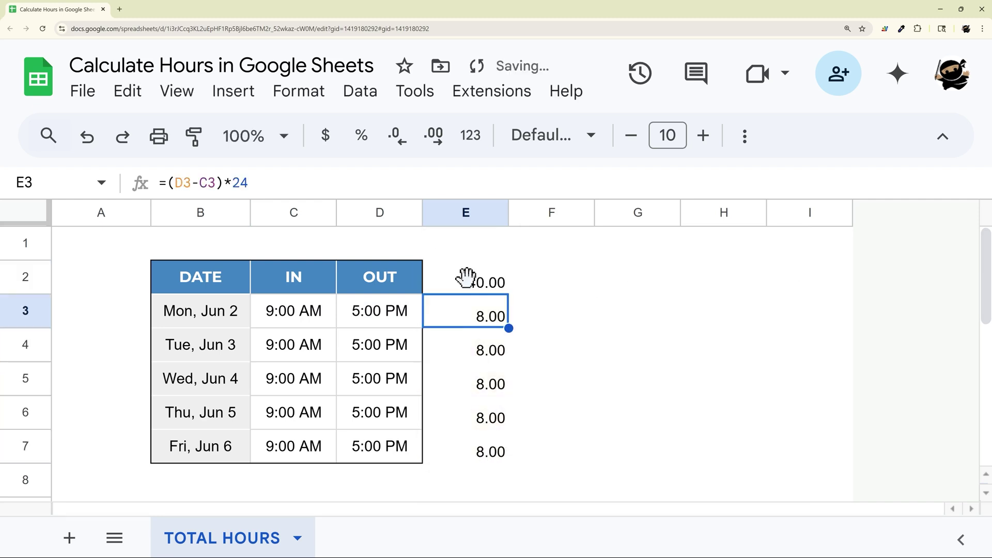
left_click(484, 276)
left_click_drag(500, 320, 474, 442)
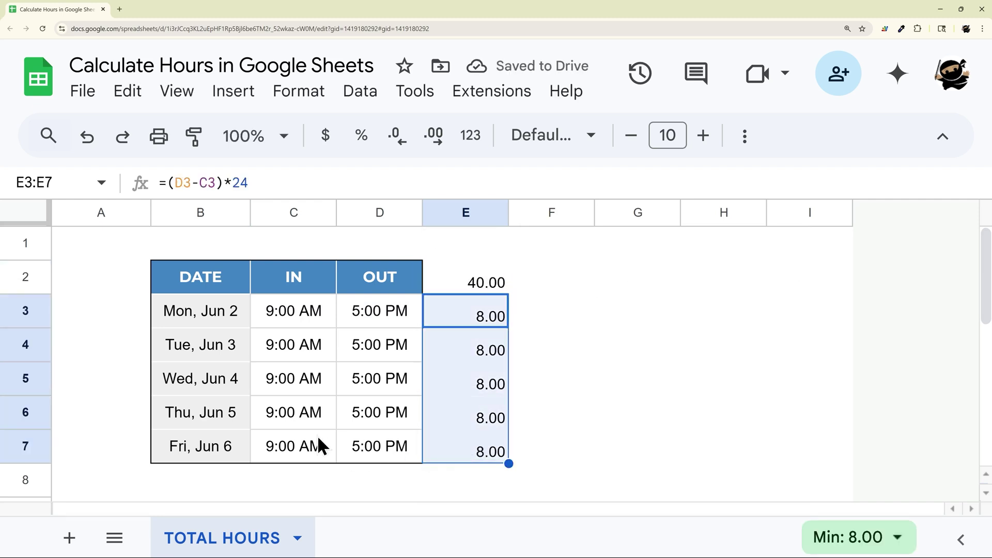
- Test the total by changing Thursday's IN time to 9:30 AM, then undo it
left_click(299, 410)
double_click(299, 411)
double_click(277, 408)
type("30")
key("Return")
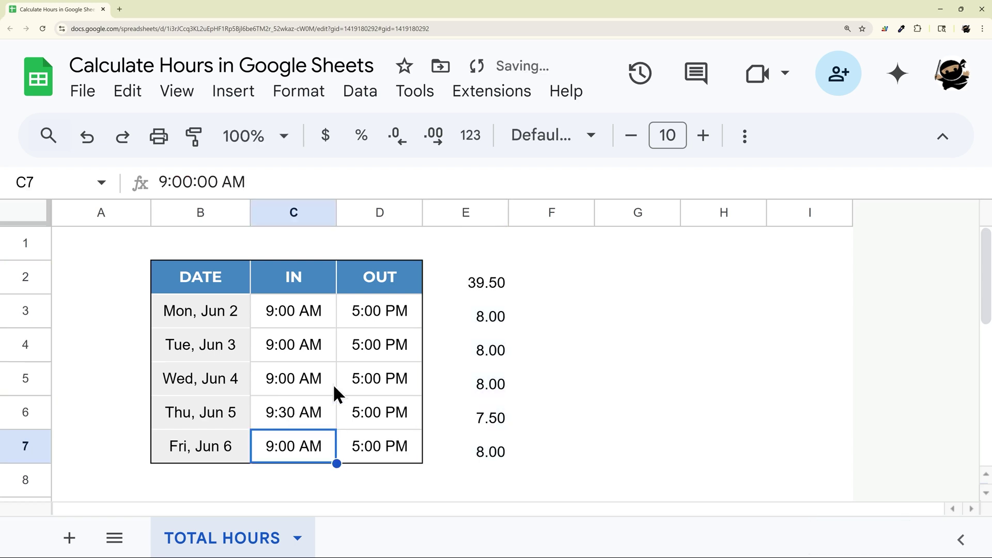
key("ctrl+z")
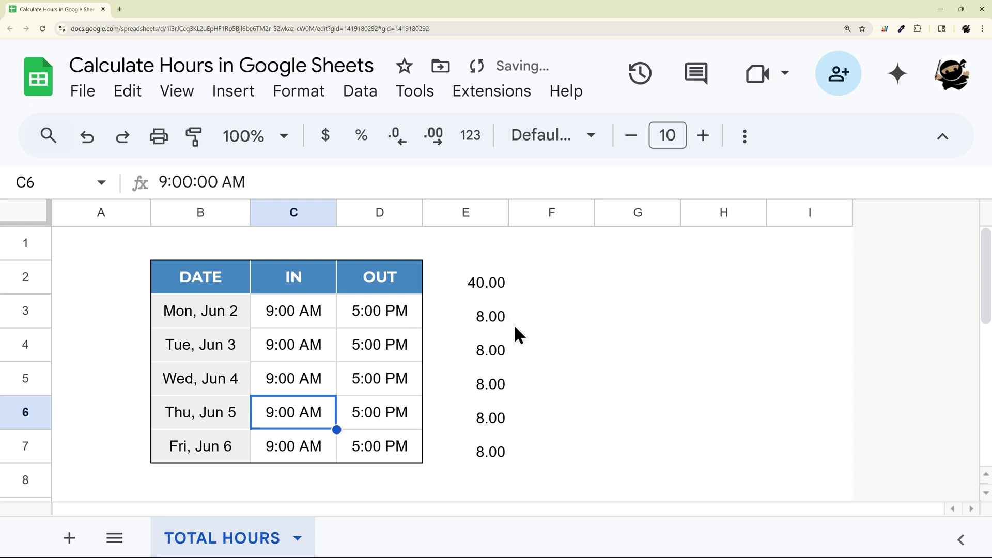
scroll(496, 315, "down", 5)
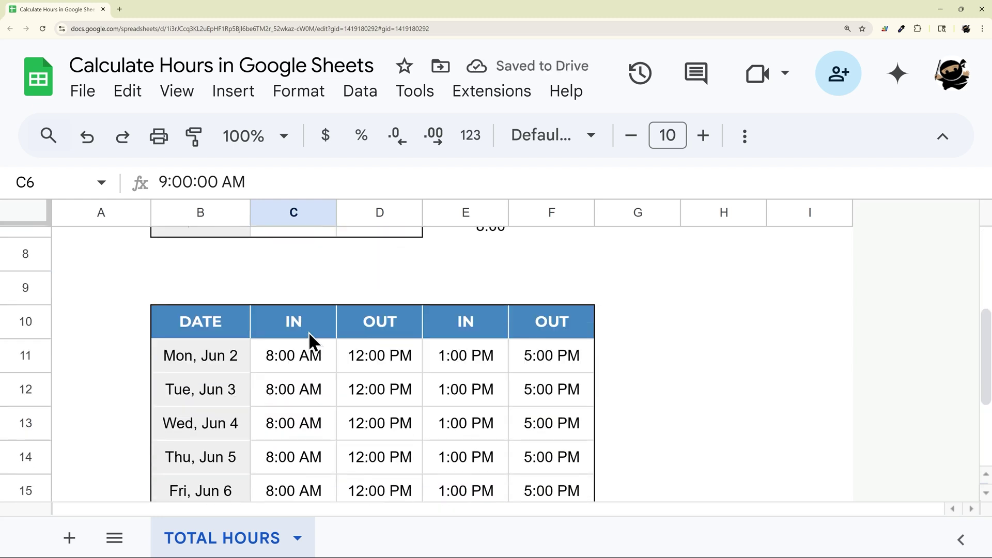
left_click_drag(312, 330, 377, 439)
left_click_drag(466, 329, 551, 423)
scroll(361, 367, "down", 2)
scroll(328, 377, "up", 7)
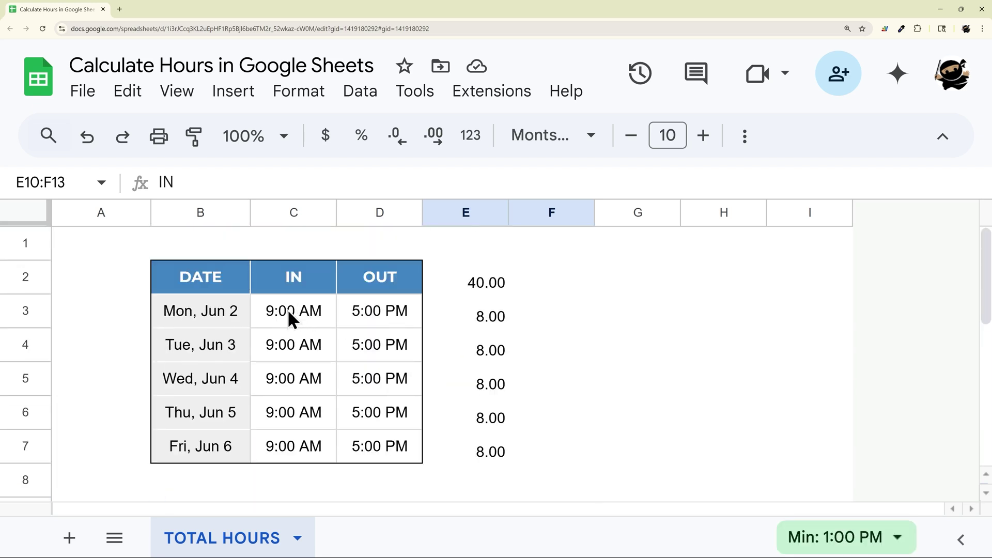
left_click_drag(290, 320, 377, 454)
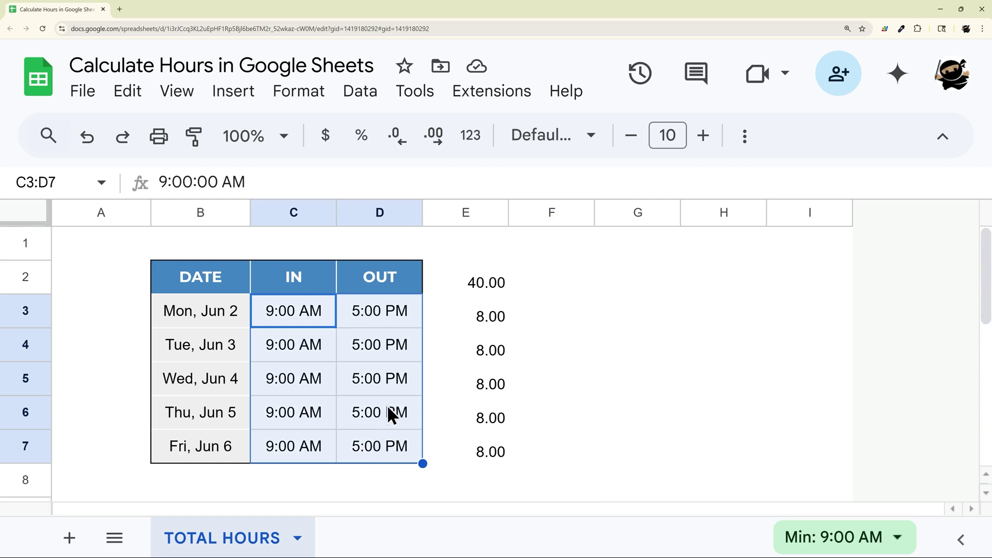
left_click(488, 314)
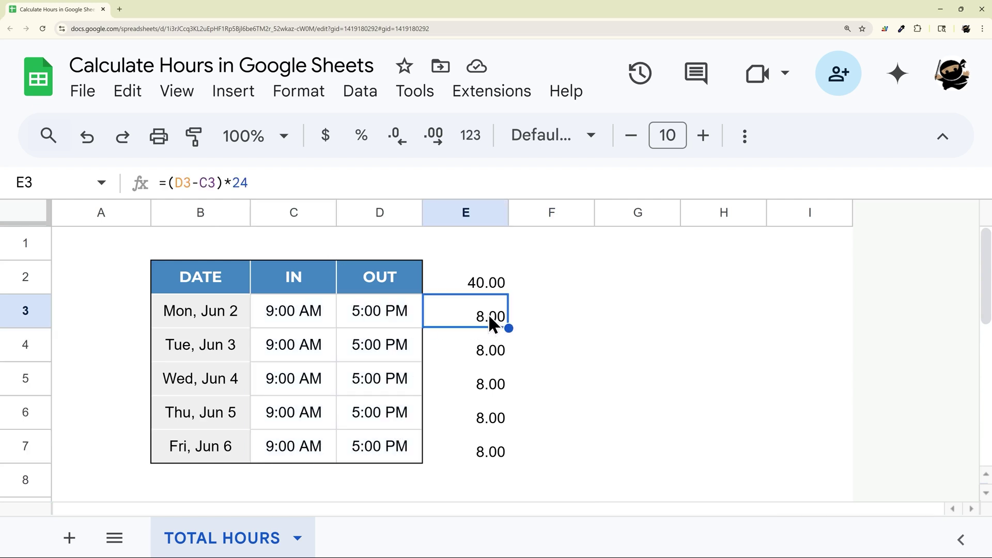
left_click(279, 184)
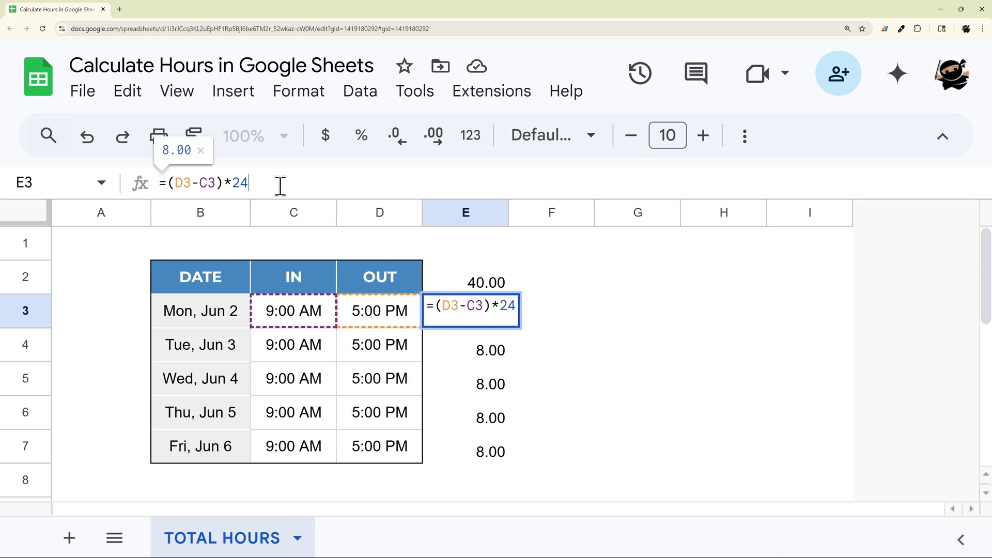
type("*60")
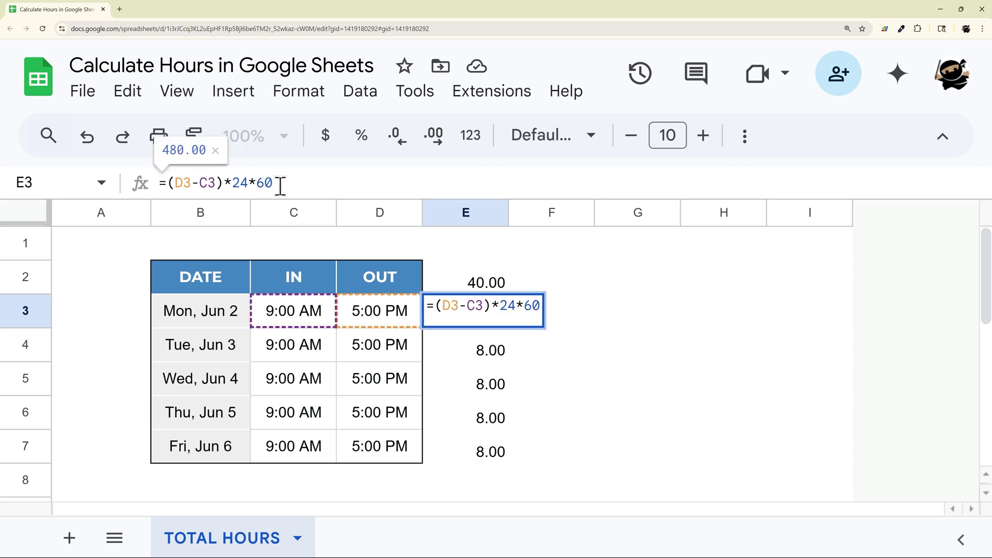
key("Return")
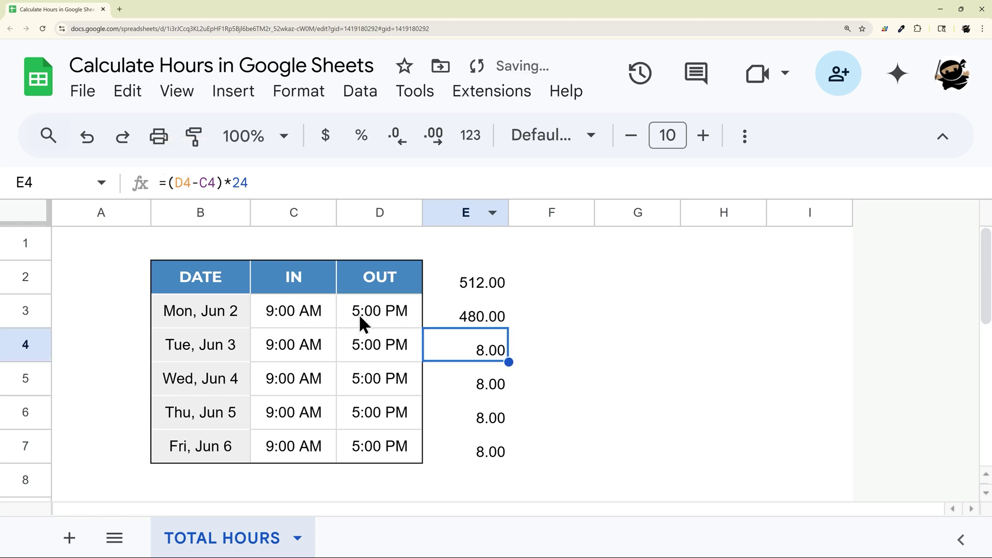
double_click(360, 317)
left_click_drag(342, 305, 451, 312)
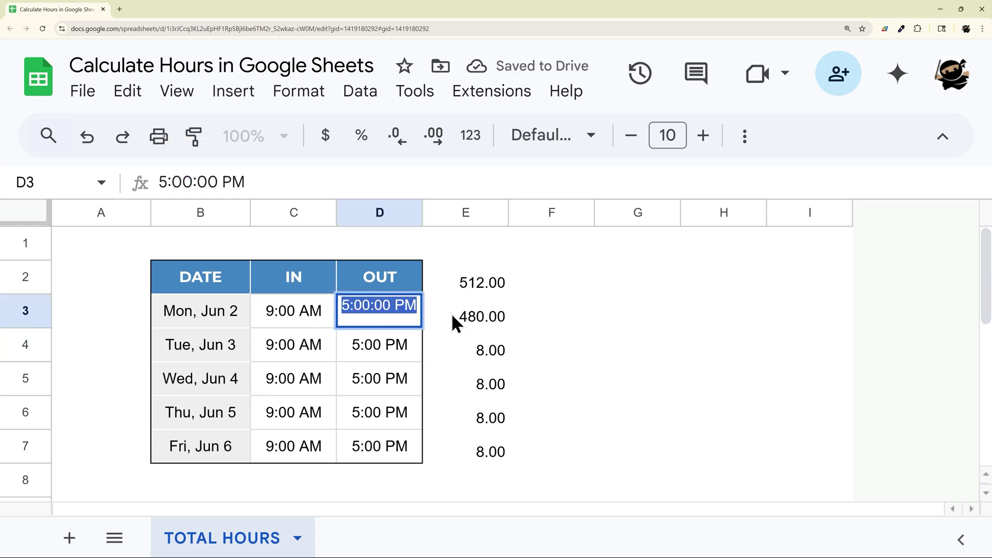
type("9:30 am")
key("Return")
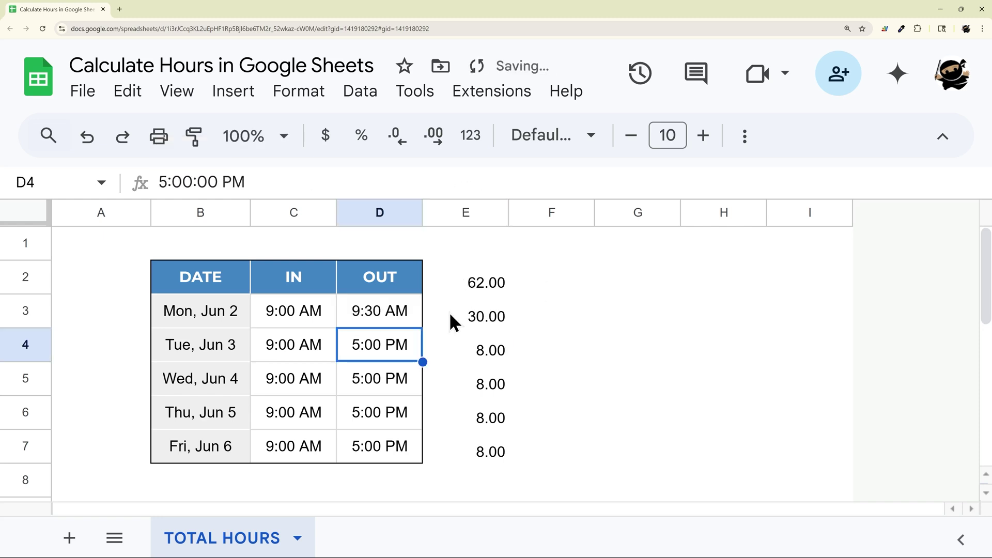
left_click(450, 315)
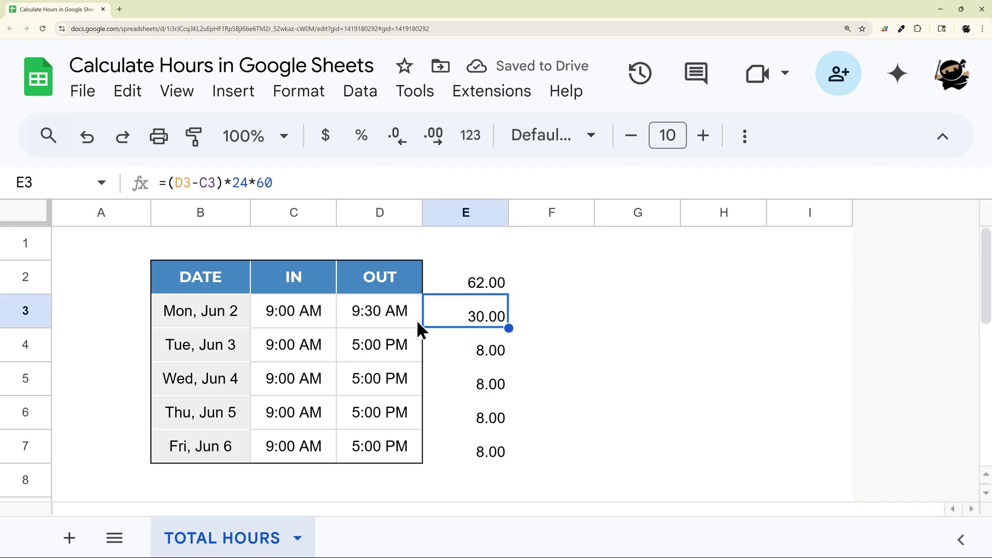
key("ctrl+z")
key("ctrl+z")
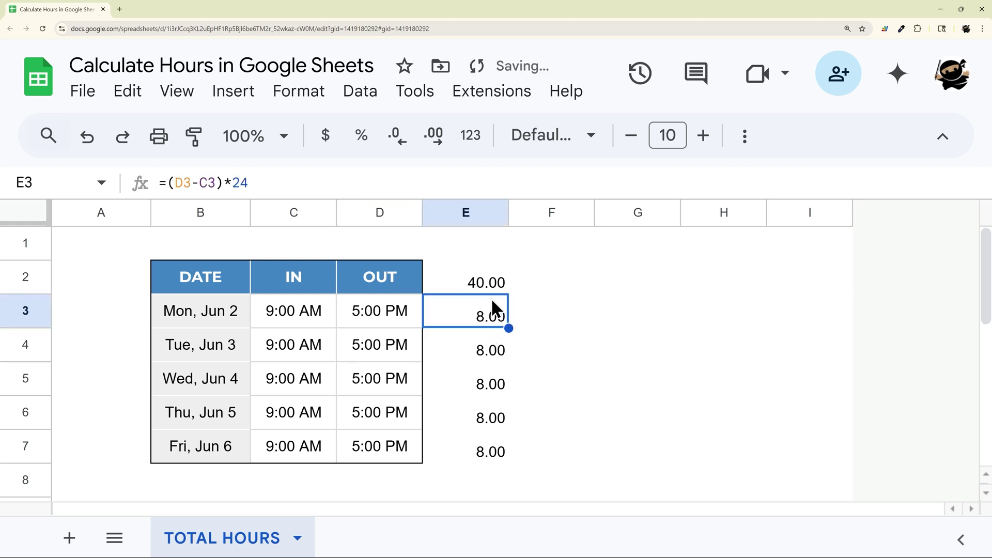
- Delete the daily hour formulas in E3:E7
left_click_drag(486, 322, 489, 460)
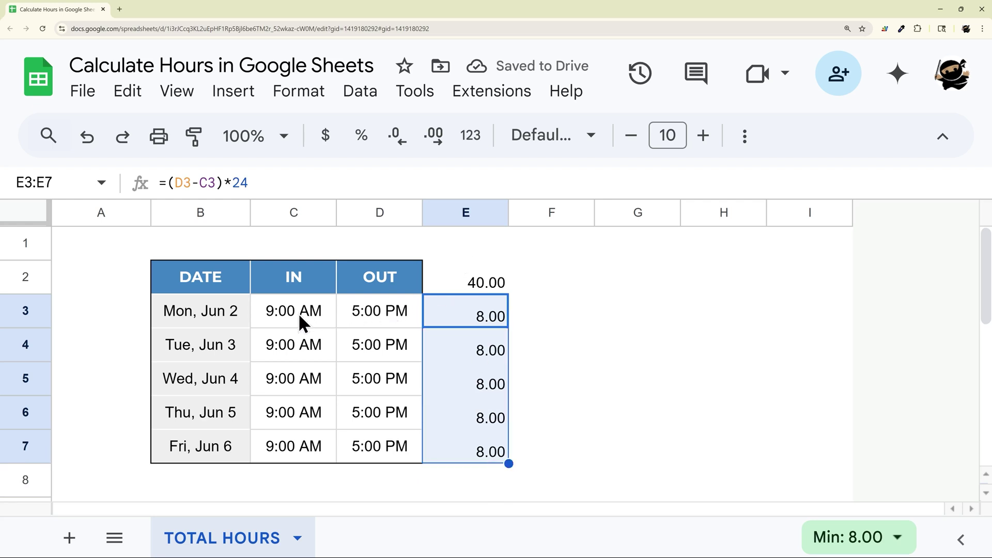
left_click_drag(281, 307, 482, 408)
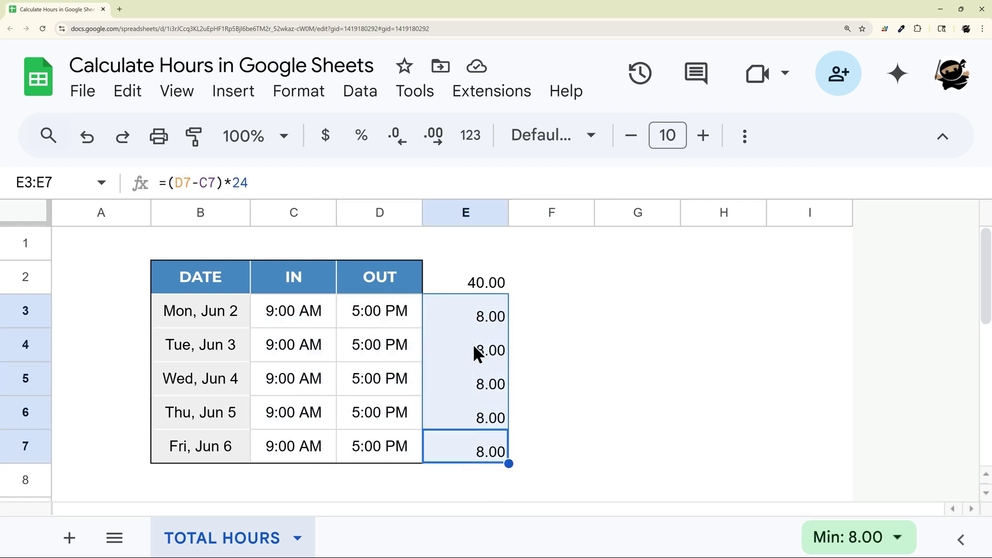
key("Delete")
- Clear the =sum(E3:E7) total from E2, leaving column E empty
left_click(489, 284)
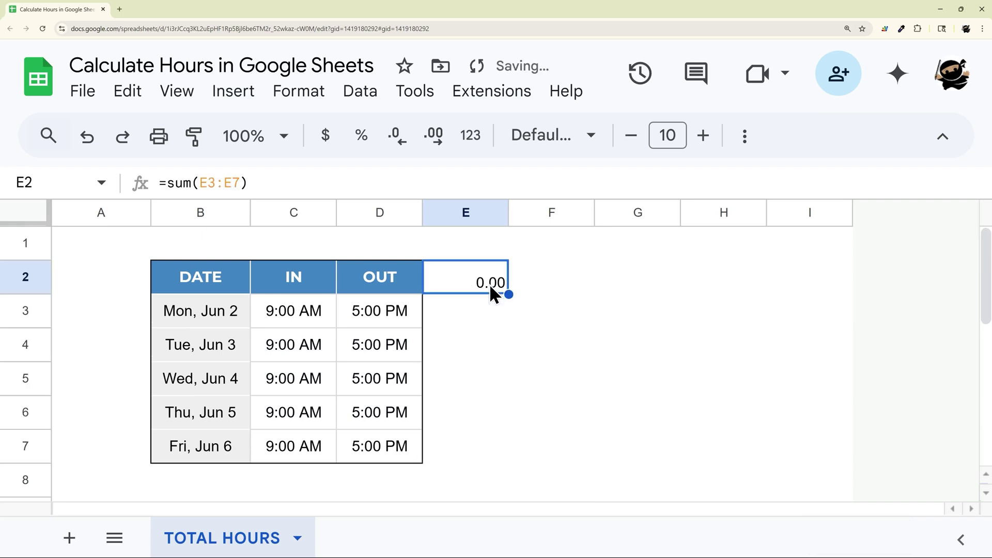
left_click_drag(166, 182, 310, 178)
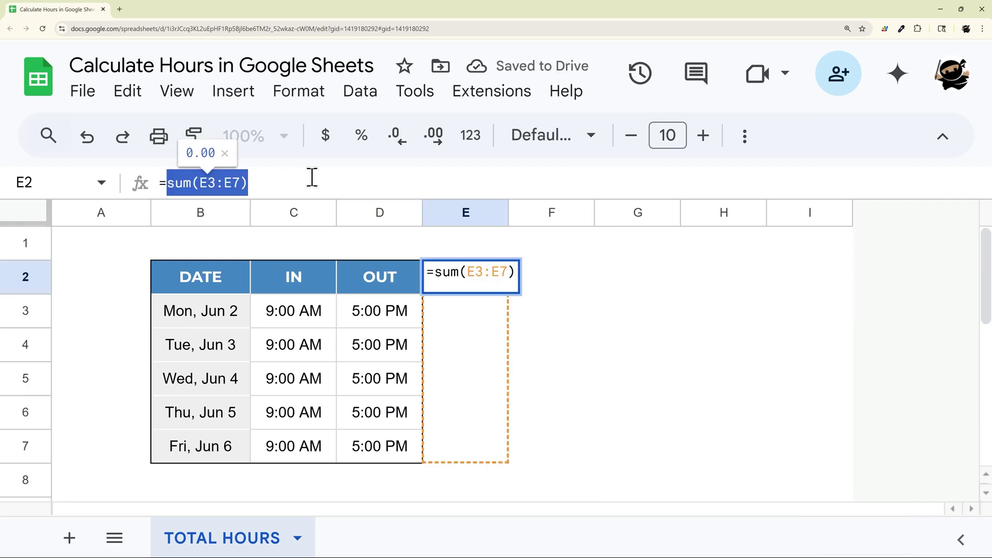
key("BackSpace")
key("BackSpace")
key("Return")
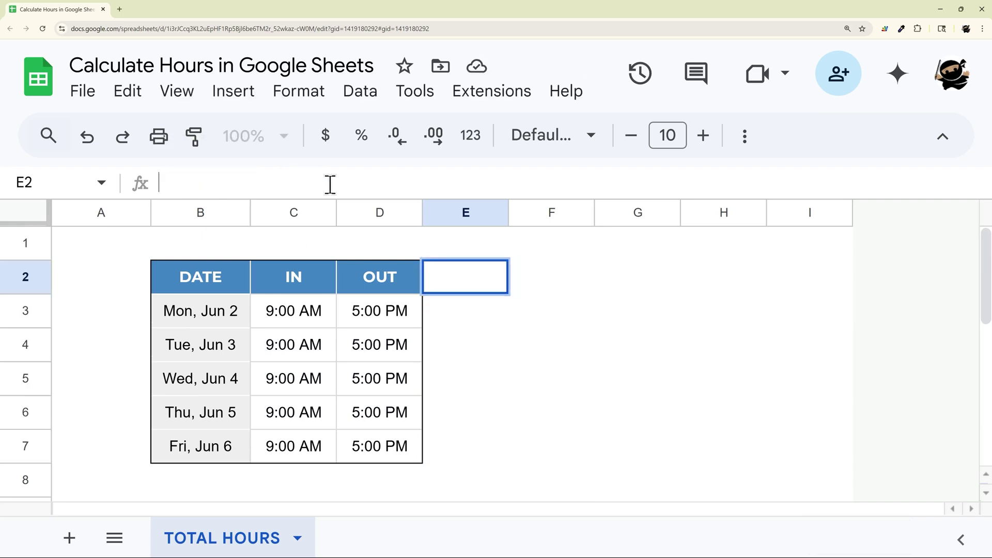
left_click(522, 369)
left_click(476, 306)
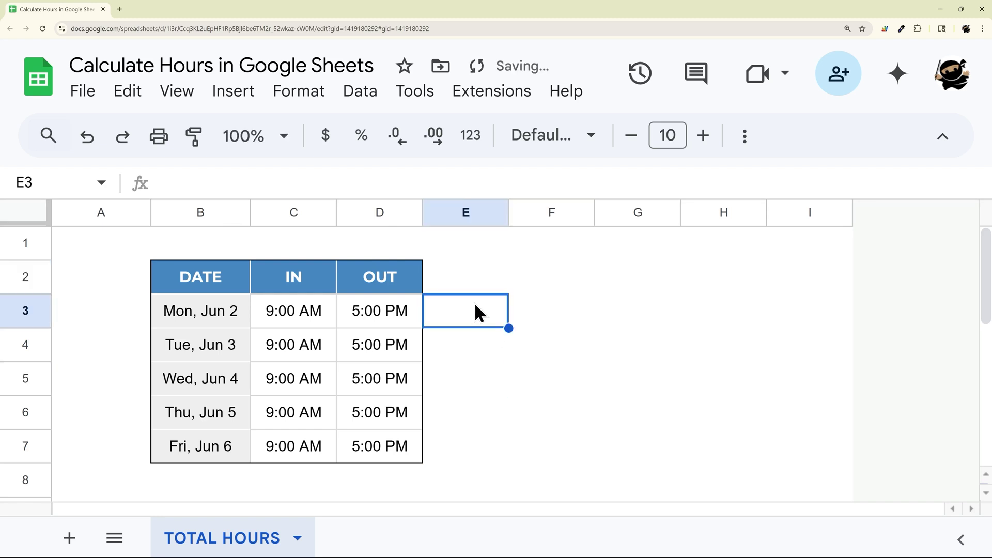
key("Up")
key("Right")
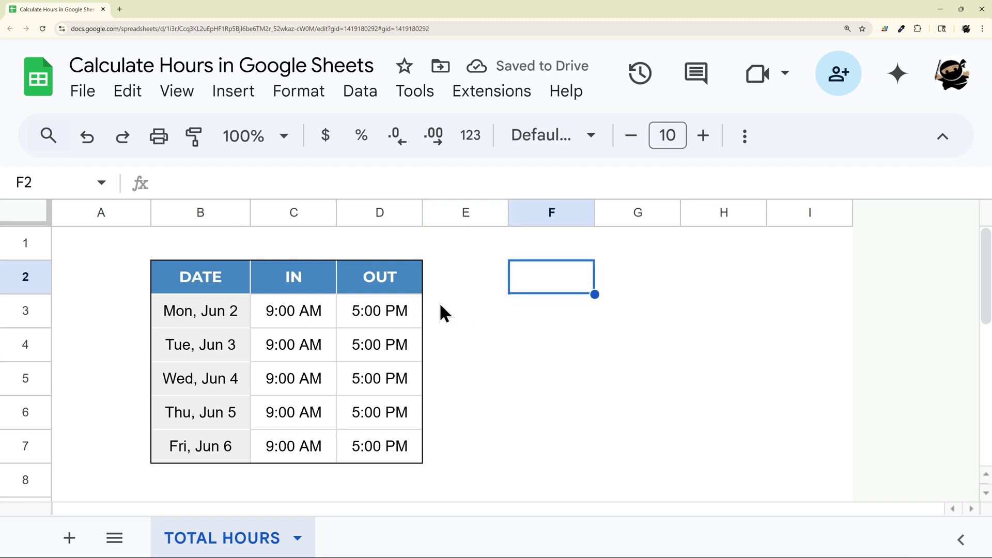
- Enter =arrayformula(D3:D7-C3:C7) in F3 to subtract IN from OUT for all five days
left_click_drag(283, 312, 279, 455)
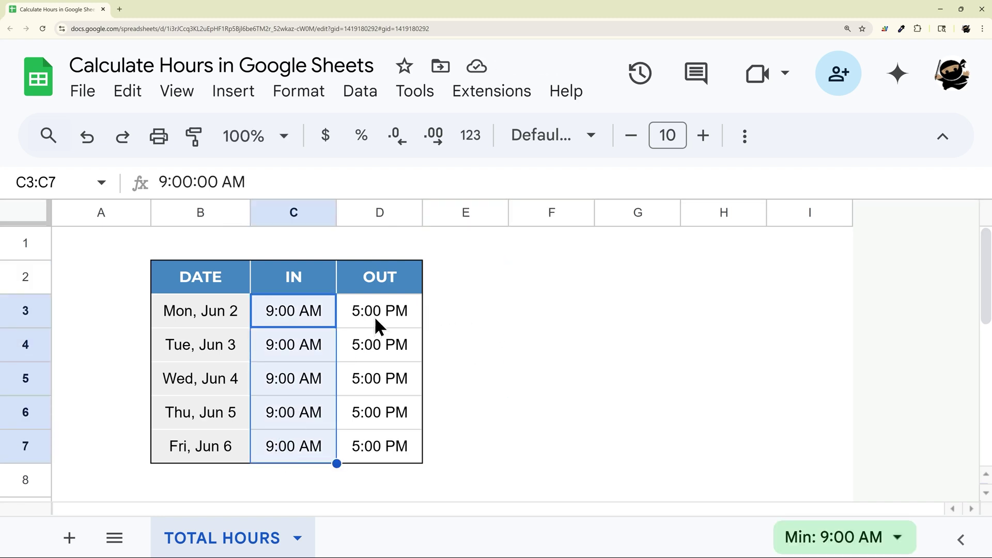
left_click_drag(377, 312, 380, 454)
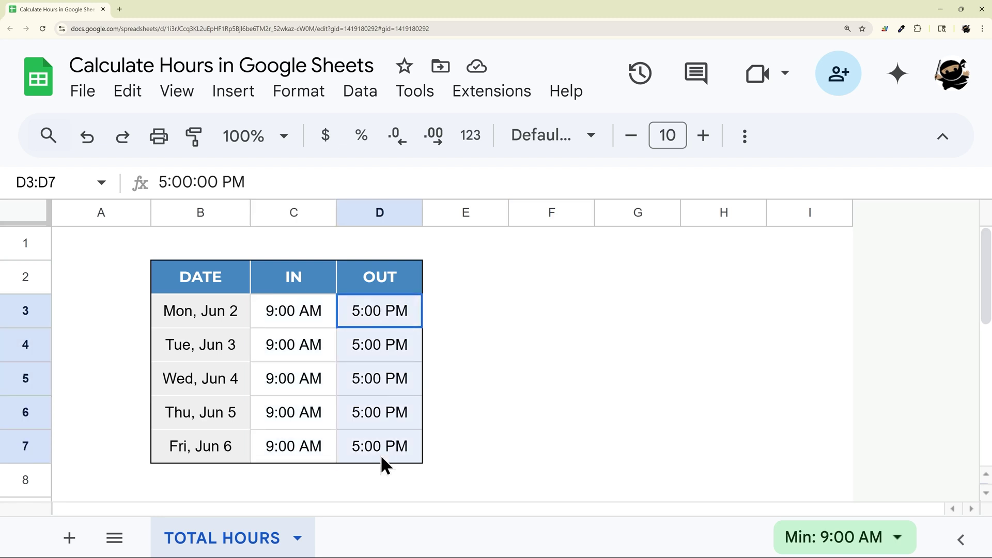
left_click(540, 311)
type("=arr")
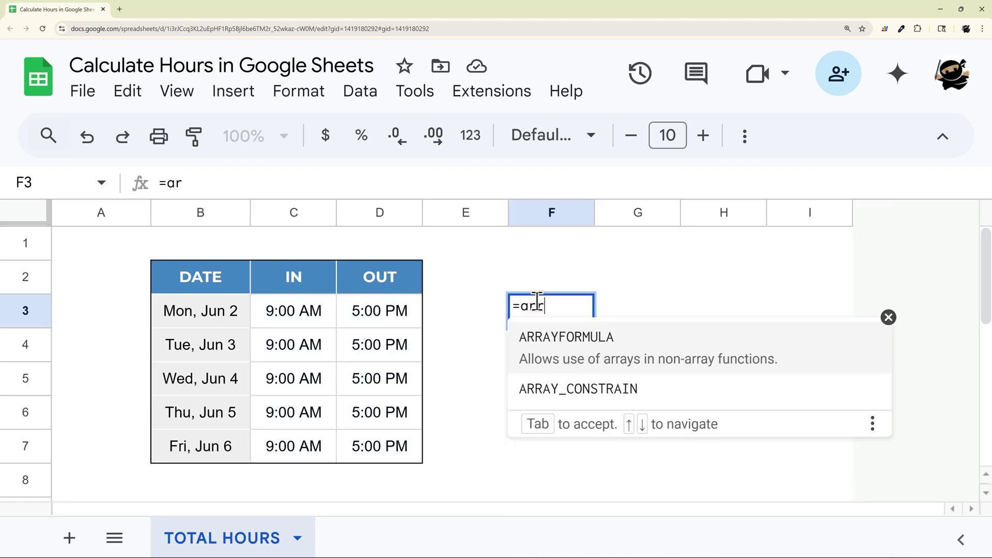
type("ayformula(")
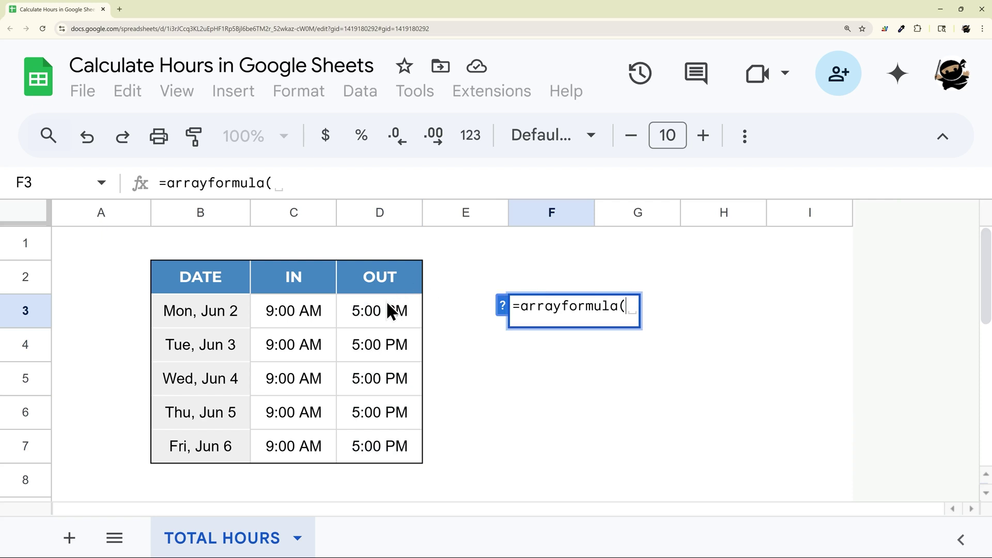
left_click_drag(386, 305, 388, 436)
type("-")
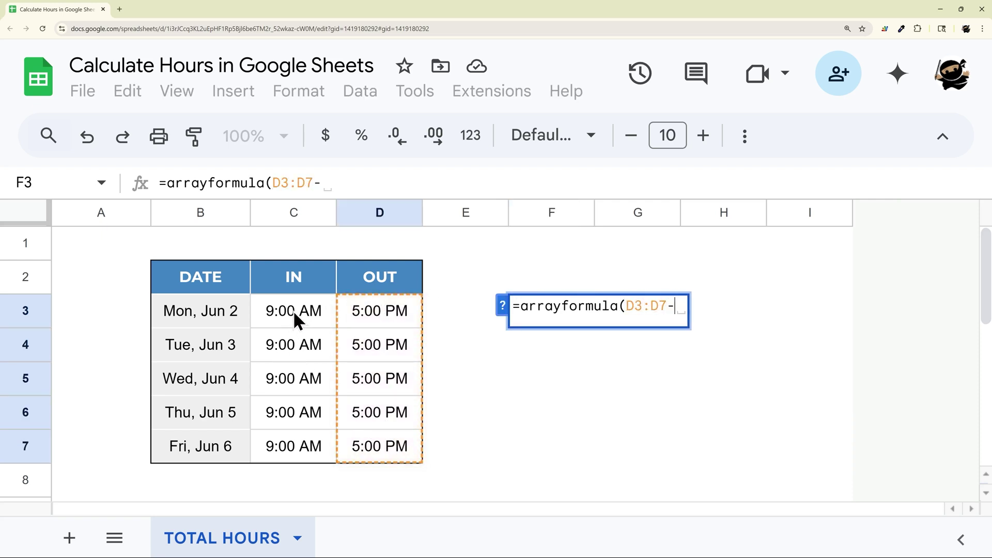
left_click_drag(295, 313, 300, 448)
key("Return")
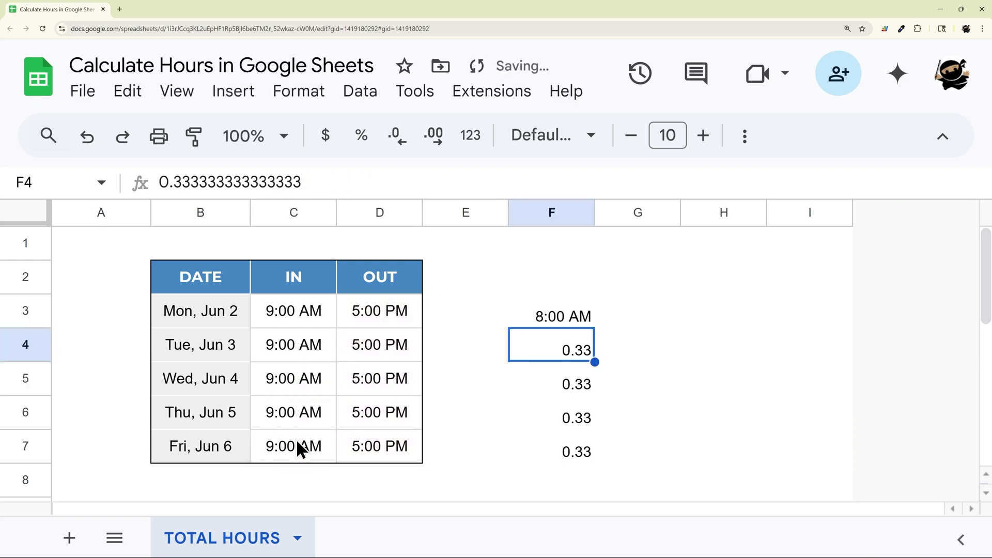
left_click(563, 316)
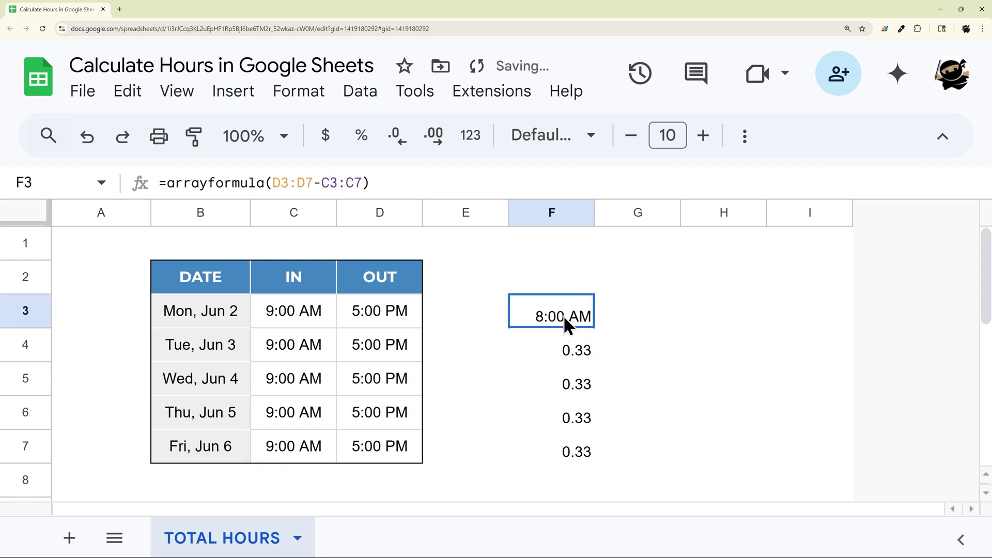
- Format the array results in F3:F7 as plain numbers
left_click_drag(587, 448, 588, 312)
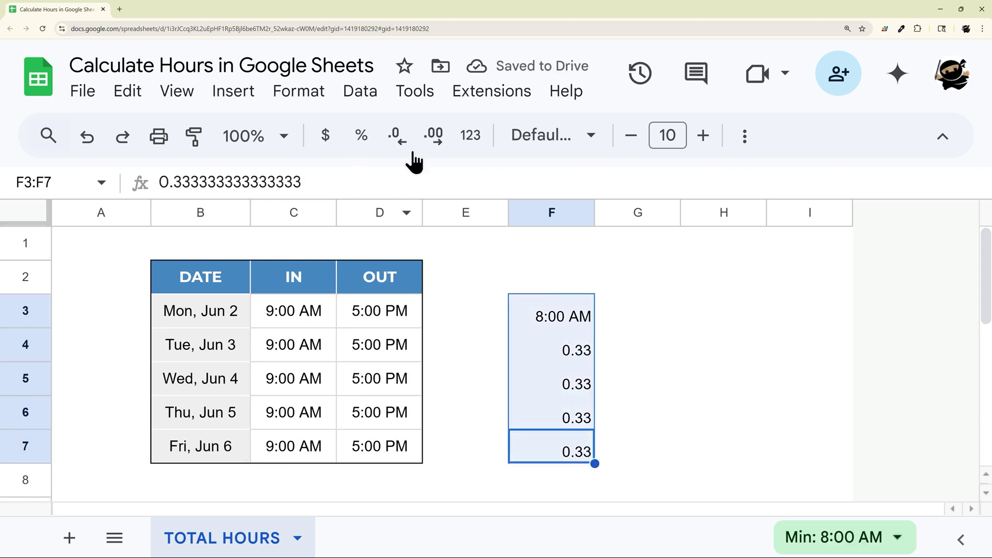
left_click(470, 135)
scroll(509, 181, "up", 5)
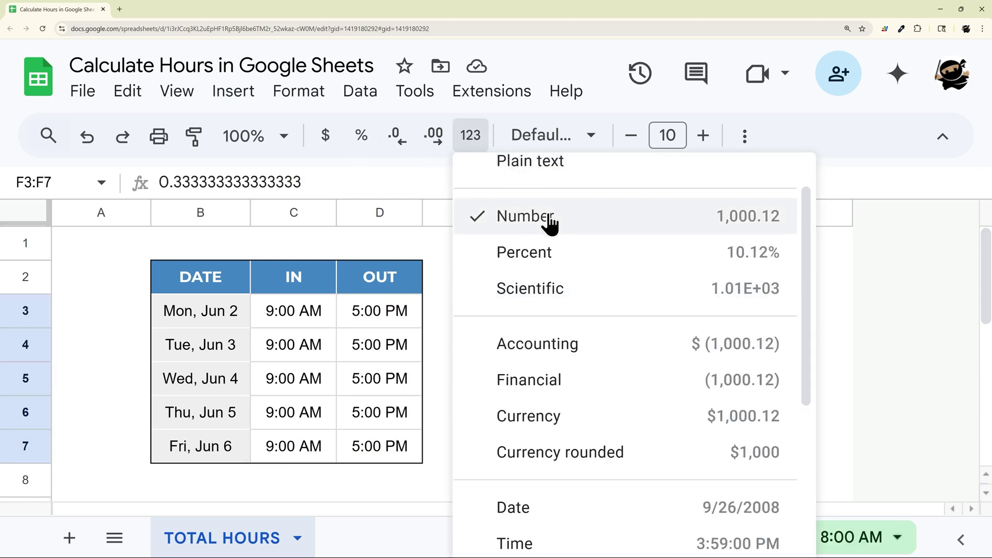
scroll(548, 217, "up", 1)
left_click(528, 178)
left_click(471, 135)
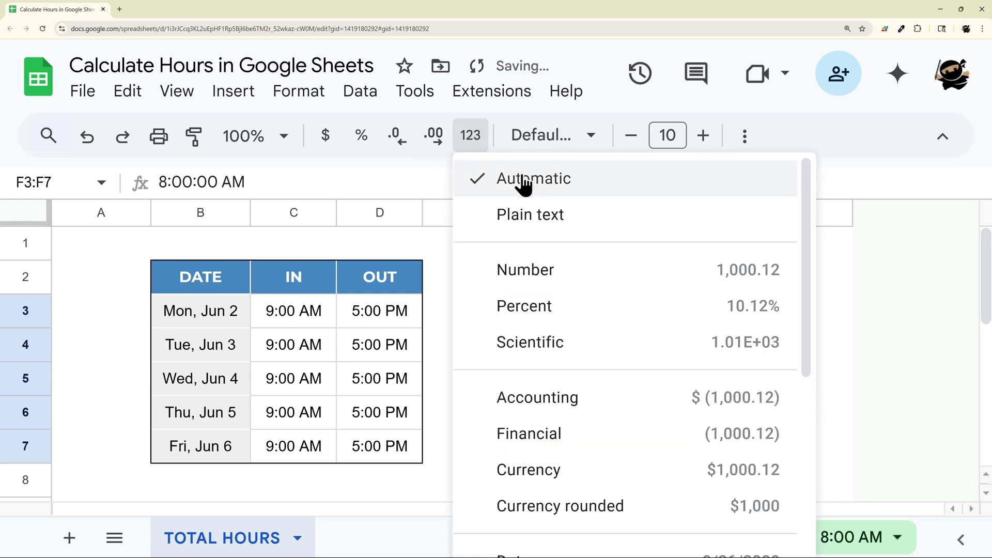
left_click(537, 270)
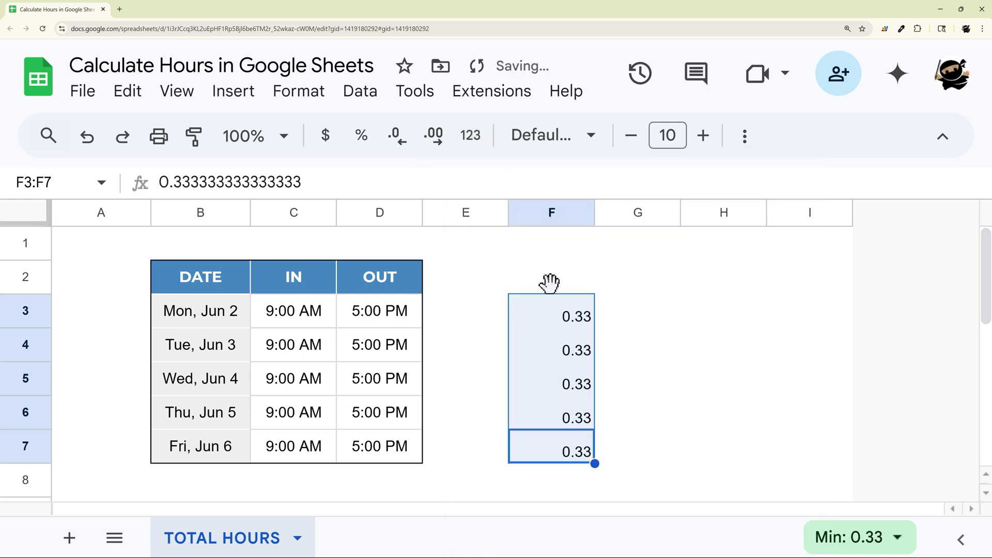
- Change F3 to =arrayformula((D3:D7-C3:C7)*24) so each day shows 8.00
left_click(569, 316)
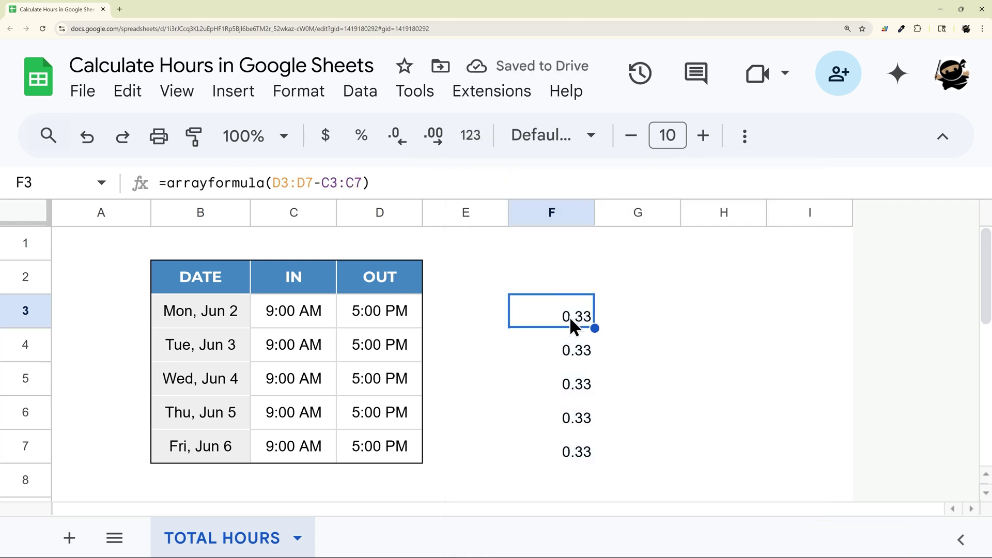
left_click(273, 182)
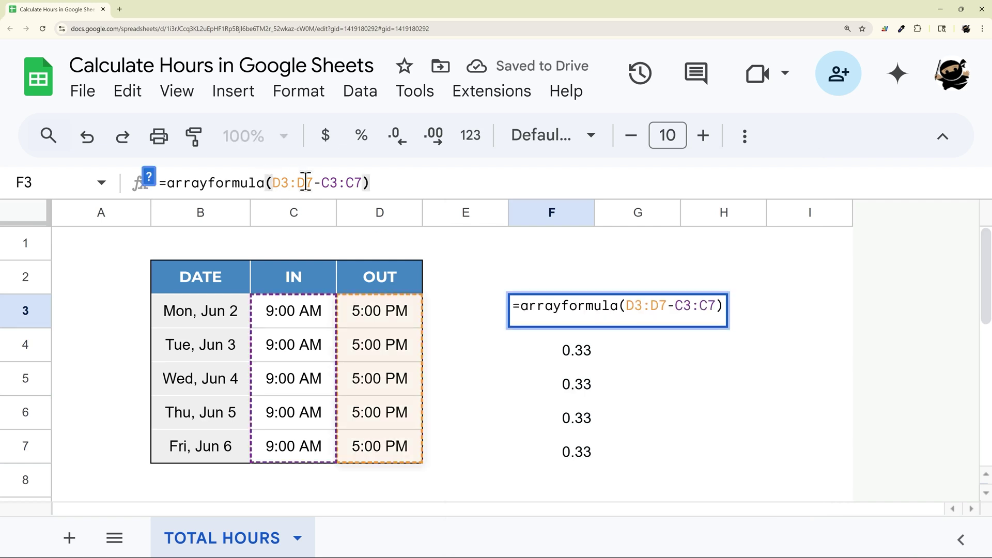
type("(")
key("End")
type(")")
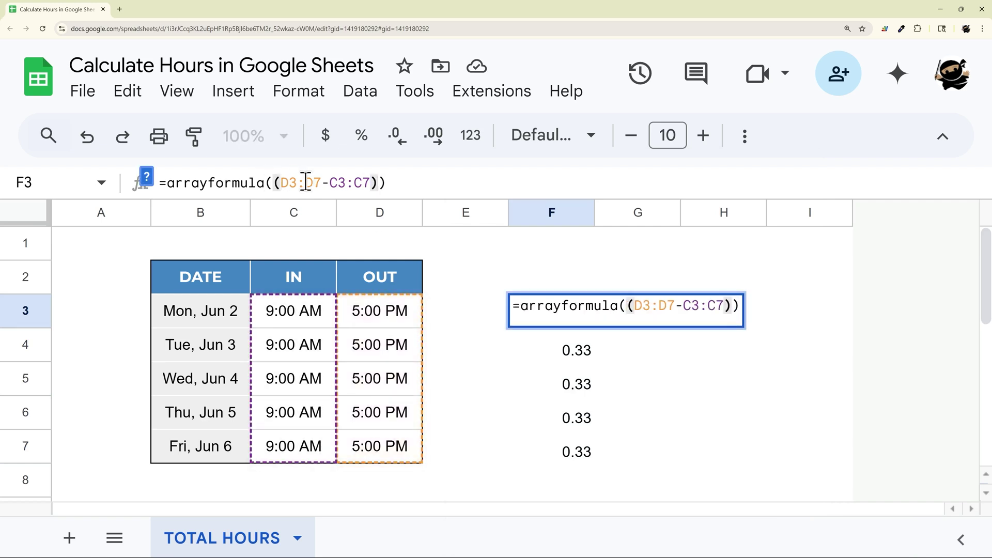
type("*2")
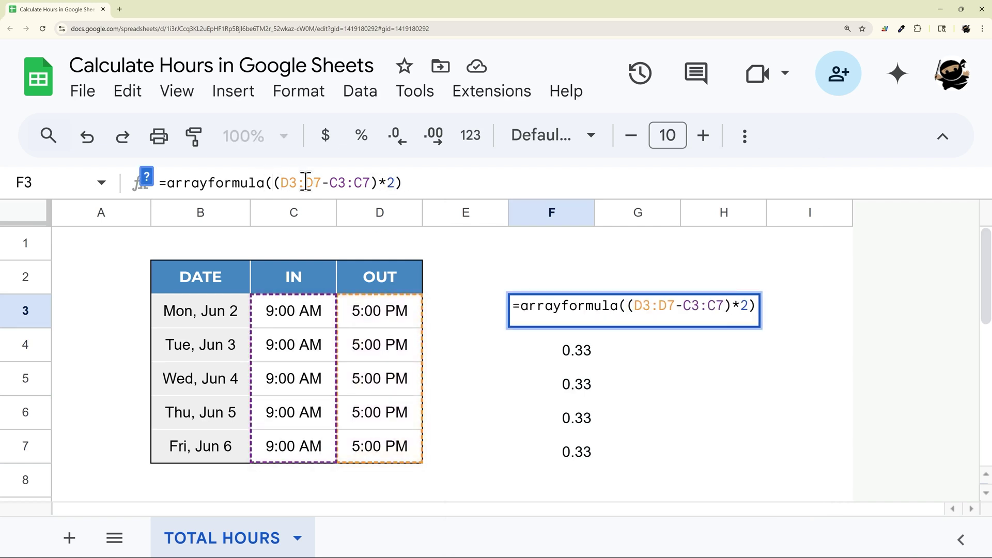
type("4")
key("Return")
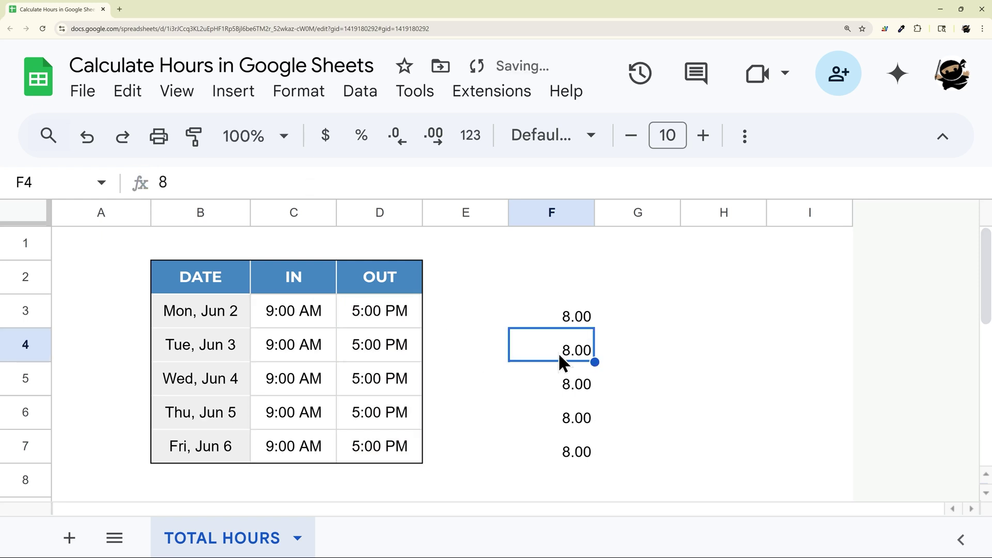
left_click_drag(570, 323, 575, 457)
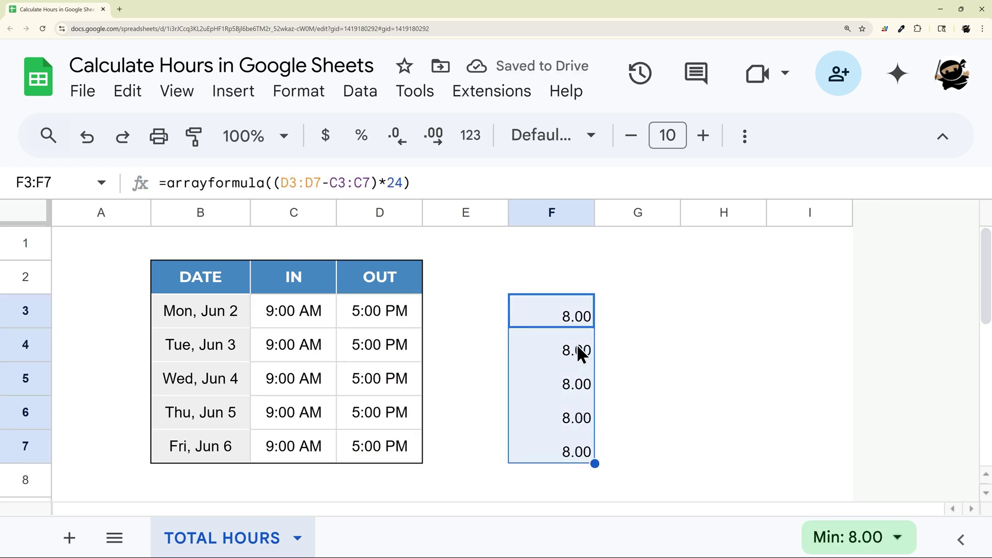
- Wrap F3's array formula in SUM to return a single 40.00 weekly total
left_click(568, 316)
double_click(567, 315)
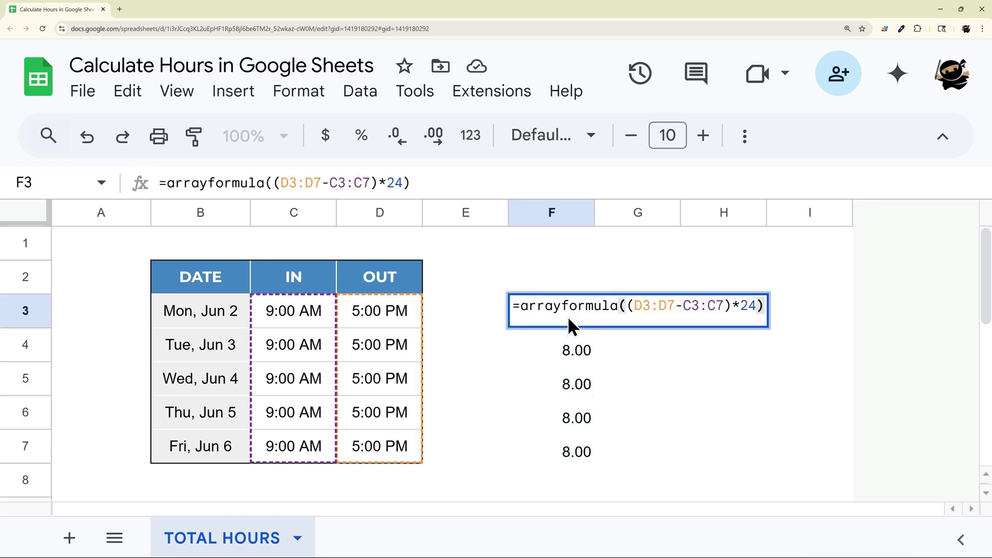
left_click(524, 301)
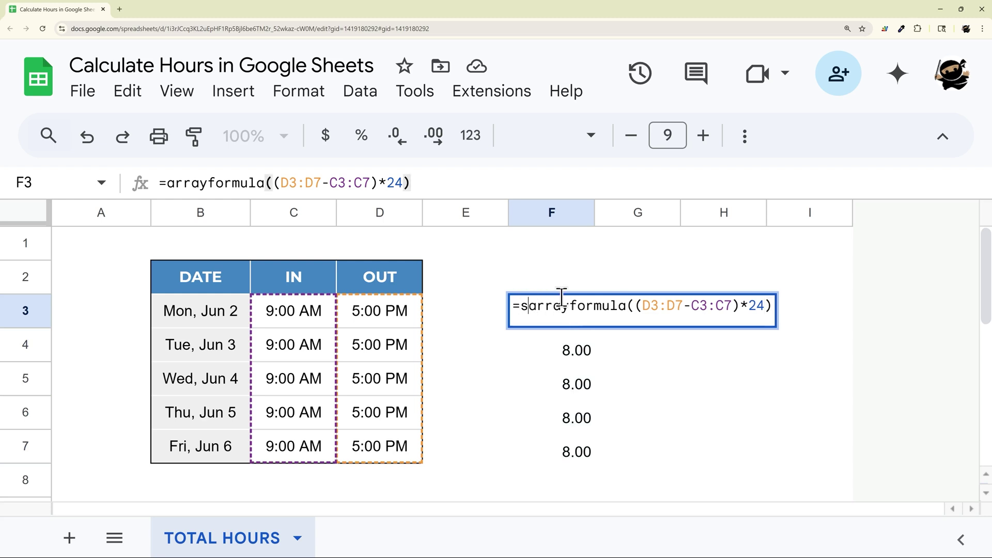
type("sum(")
key("End")
type(")")
key("Return")
left_click(568, 314)
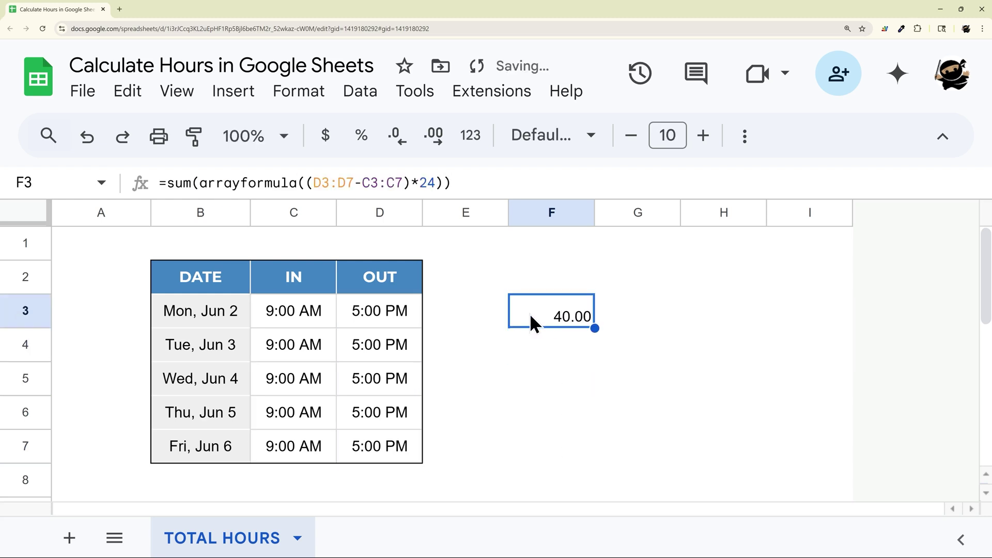
- Test the total by setting Tuesday's start to 9:20 then 9:30 AM, then undo to 9:00 AM
double_click(292, 345)
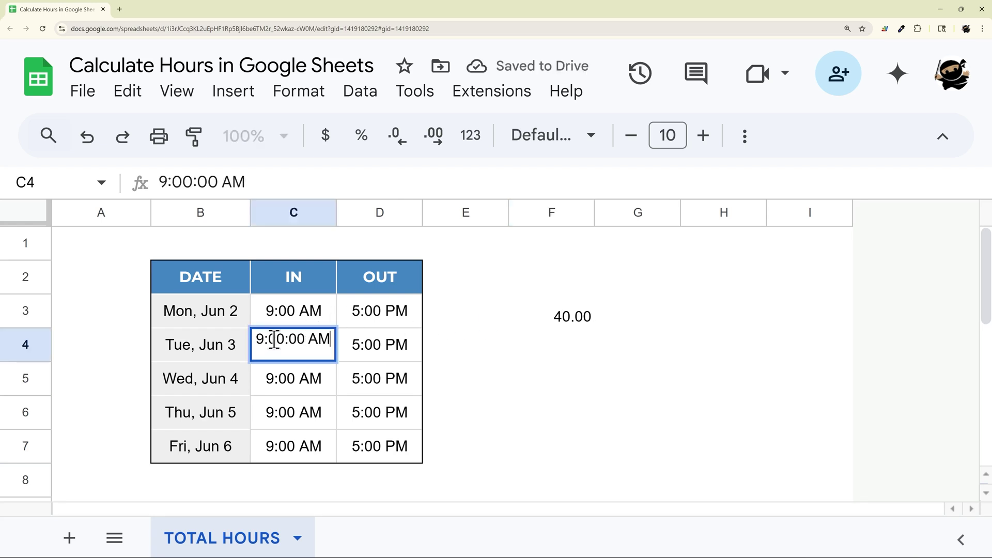
left_click(274, 340)
key("Delete")
type("2")
key("Return")
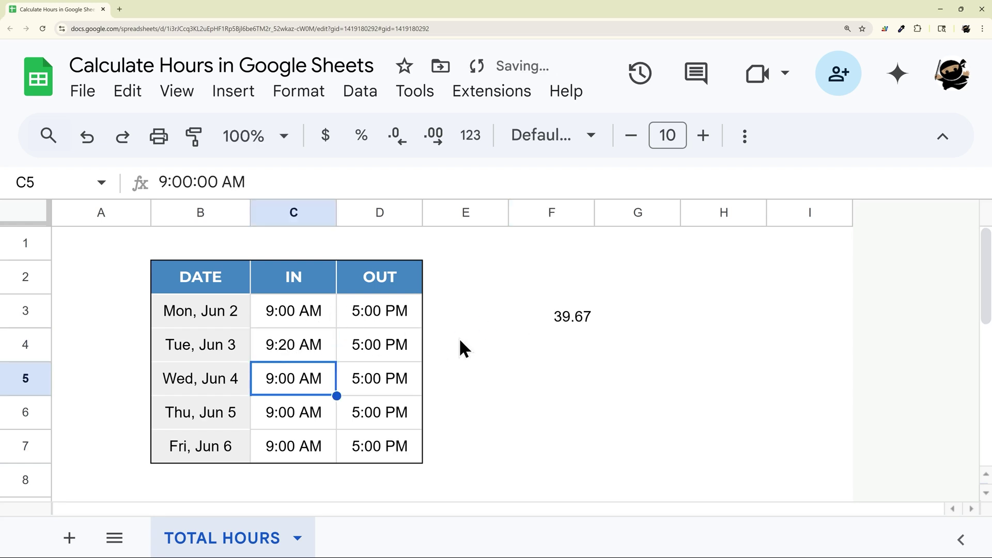
left_click(292, 345)
double_click(290, 342)
key("BackSpace")
type("3")
key("Return")
left_click(575, 320)
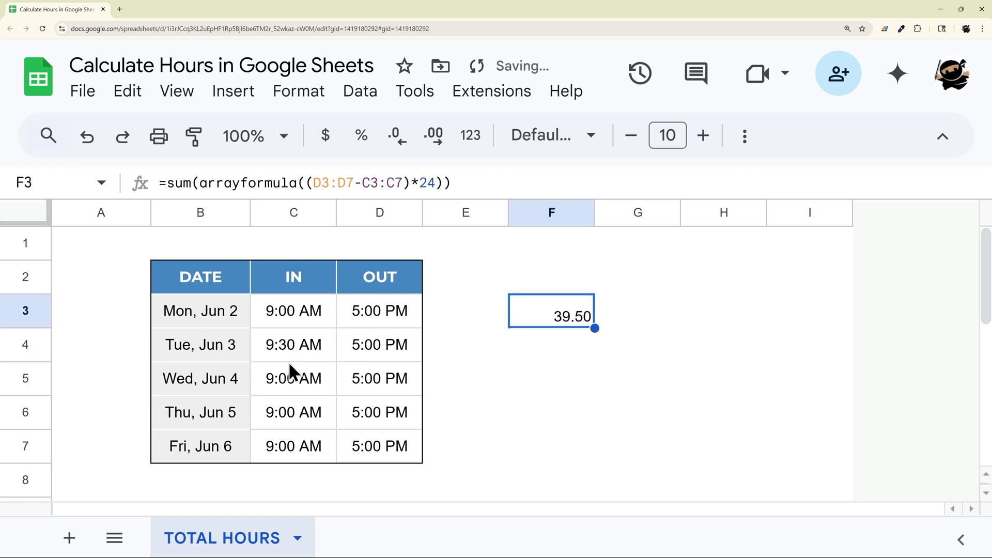
key("ctrl+z")
key("ctrl+z")
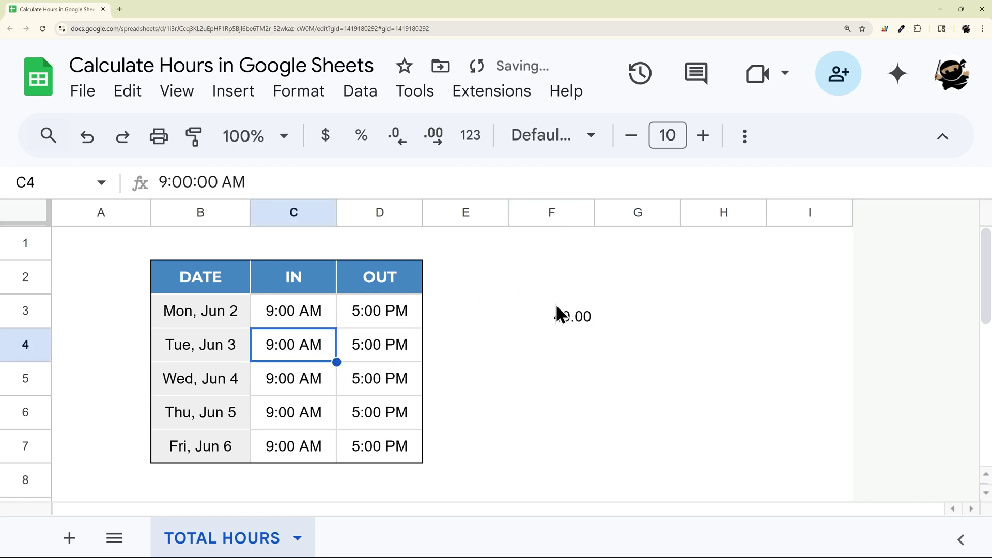
- Delete the weekly total formula from F3
left_click(569, 317)
key("Delete")
left_click(529, 345)
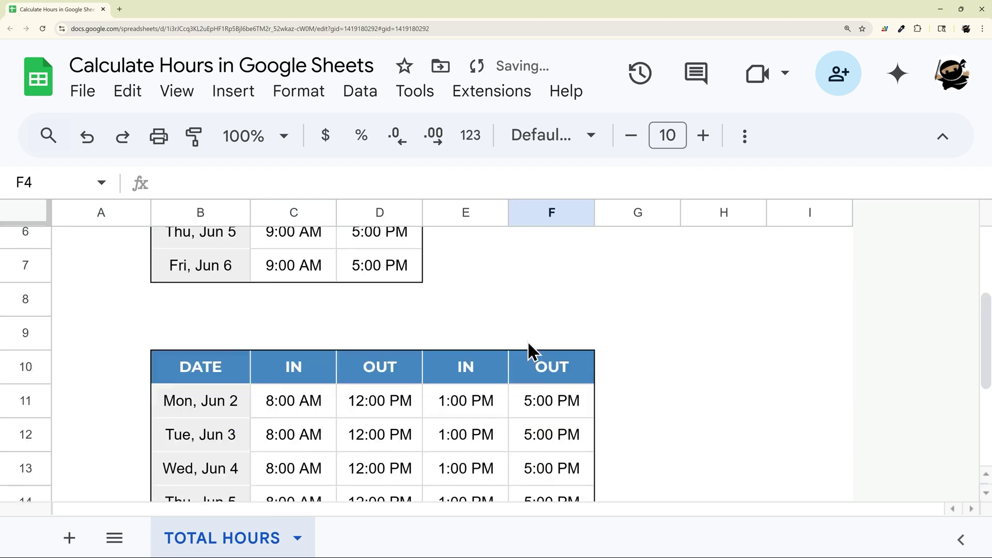
- Review the second timesheet's morning and afternoon shift times and select G11
scroll(523, 341, "down", 1)
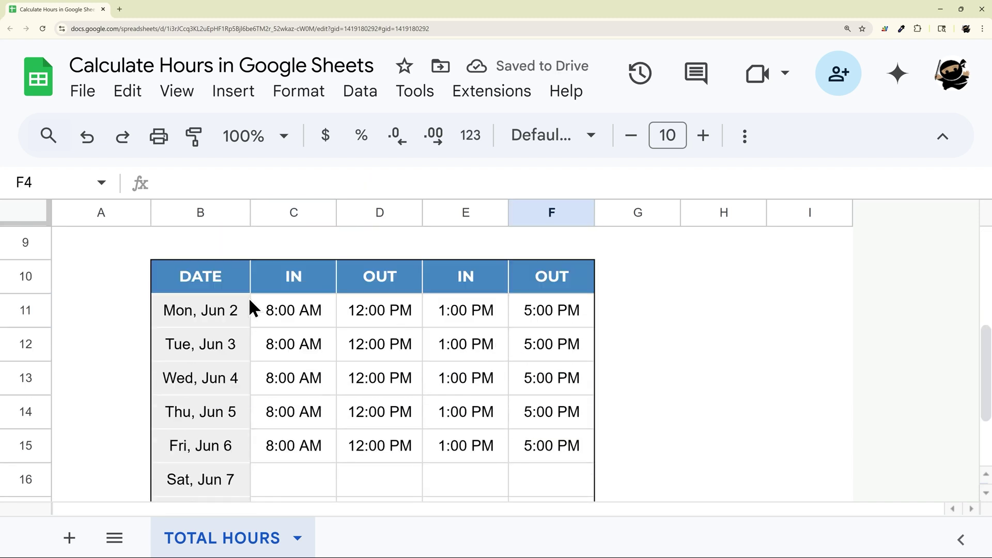
left_click_drag(261, 302, 373, 462)
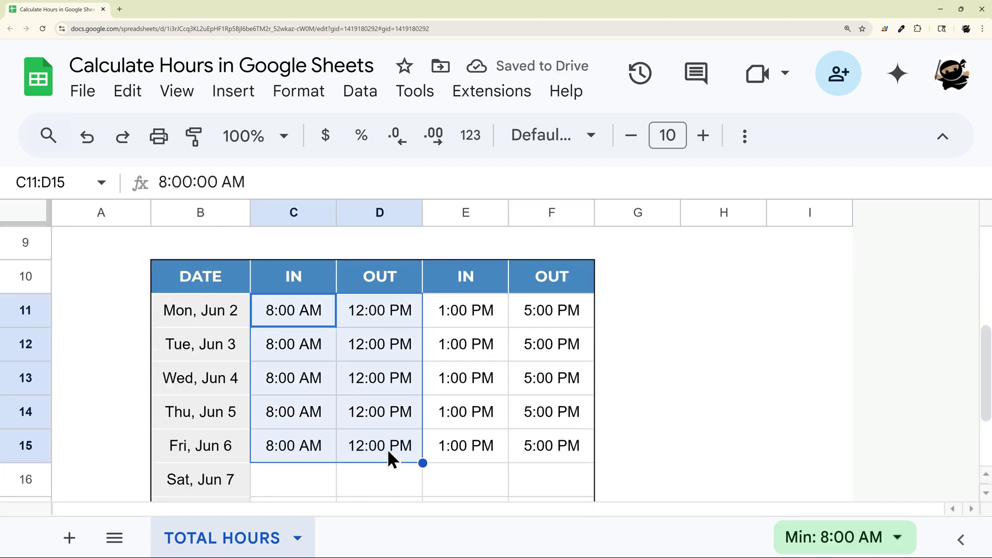
left_click_drag(460, 318, 554, 476)
scroll(558, 450, "up", 3)
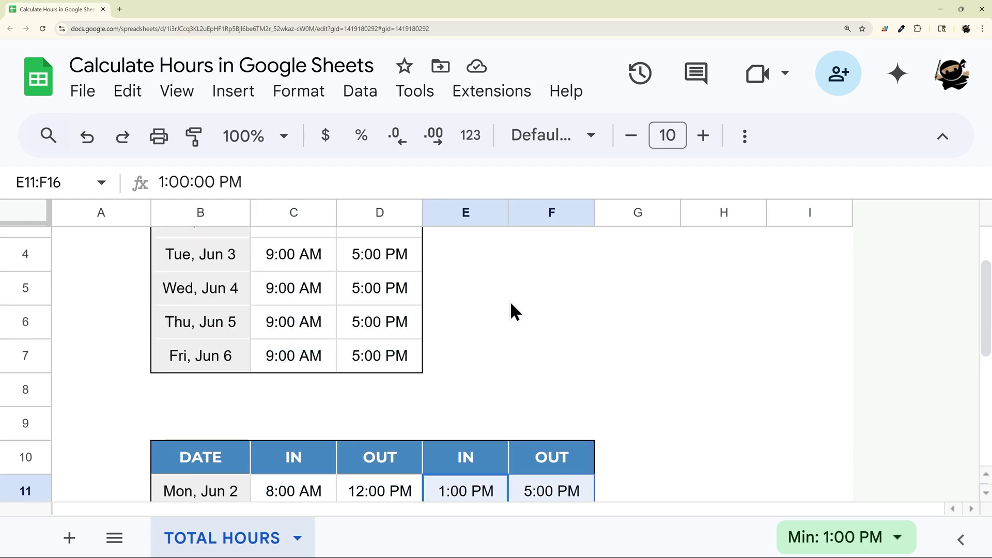
scroll(483, 297, "up", 2)
scroll(597, 314, "down", 7)
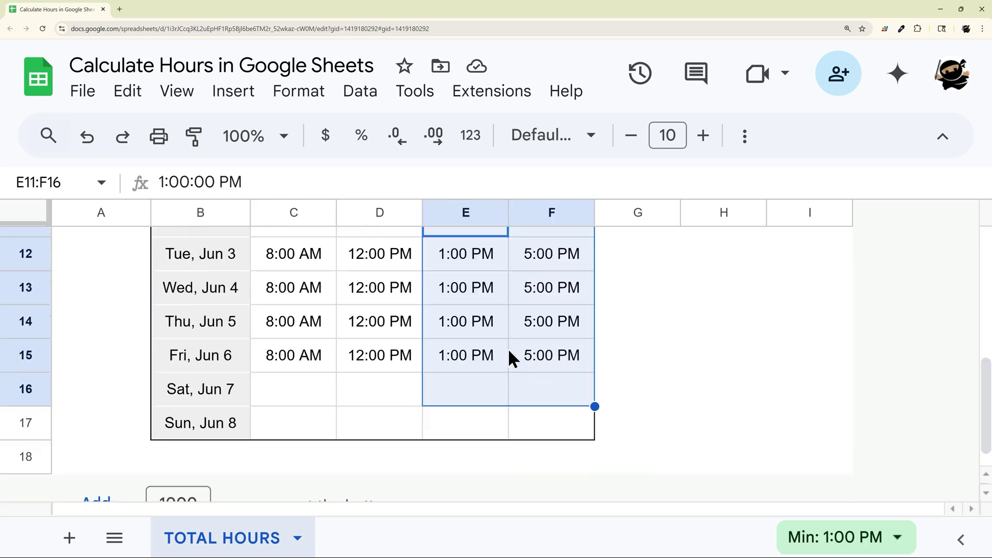
scroll(517, 335, "up", 2)
left_click(631, 307)
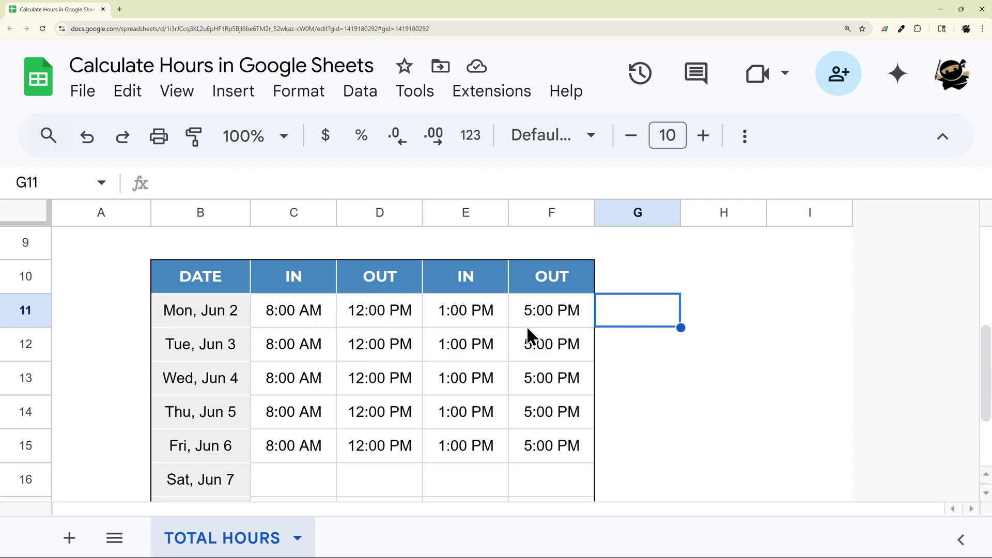
- In G11, start the formula with Monday's afternoon shift (F11-E11) in brackets
type("=")
left_click(538, 310)
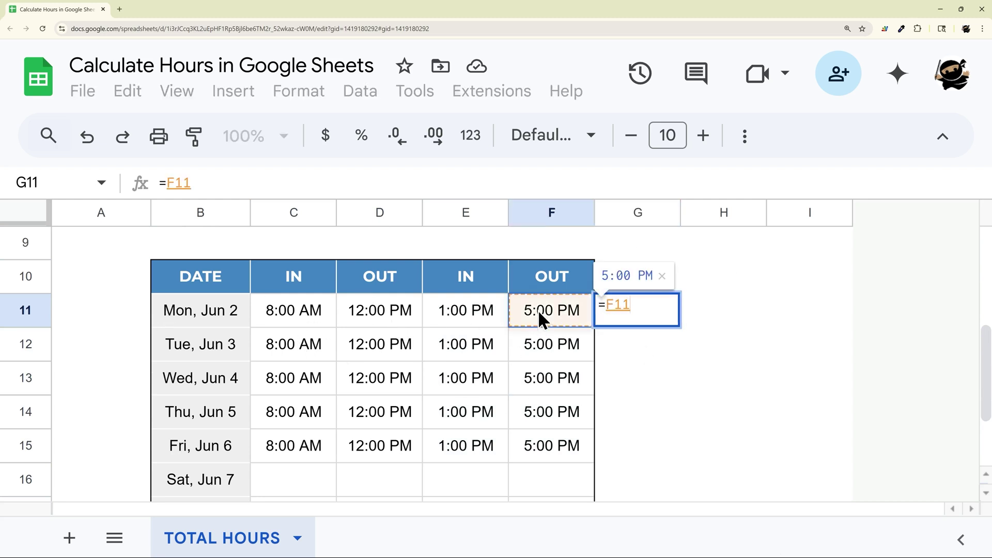
type("-")
left_click(476, 312)
type(")")
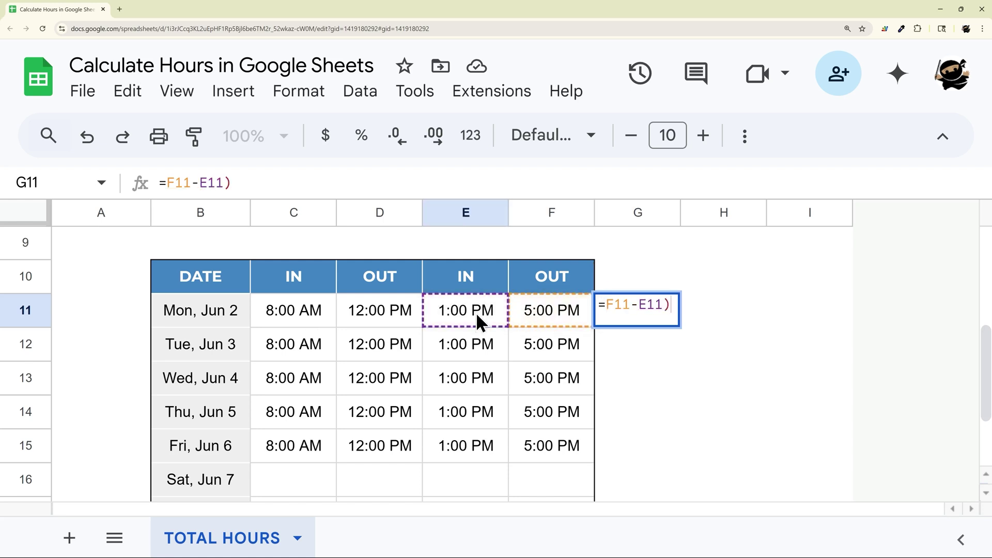
key("Home")
key("Right")
type("(")
key("End")
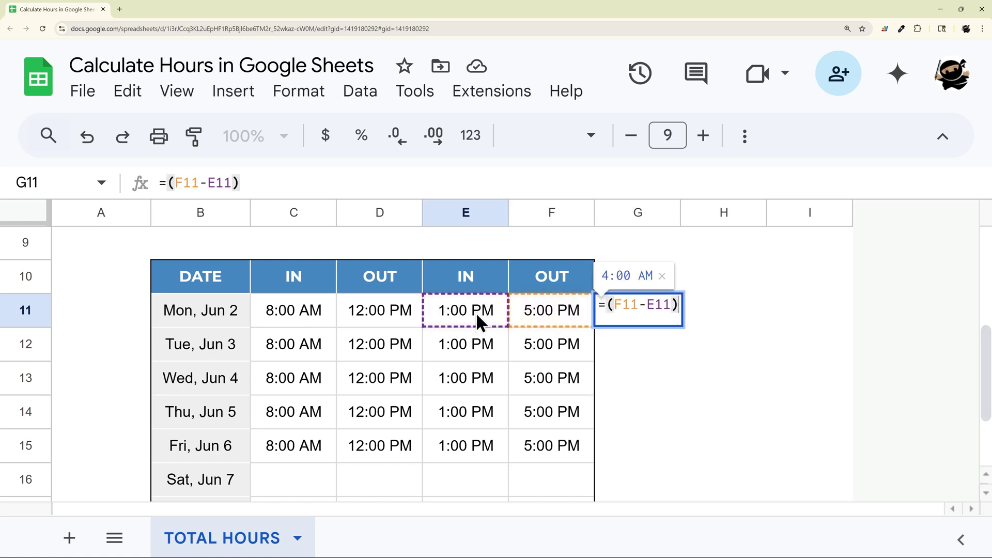
type("*24")
- Add the morning shift and finish G11 as =((F11-E11)+(D11-C11))*24
key("BackSpace")
key("BackSpace")
key("BackSpace")
type("+(")
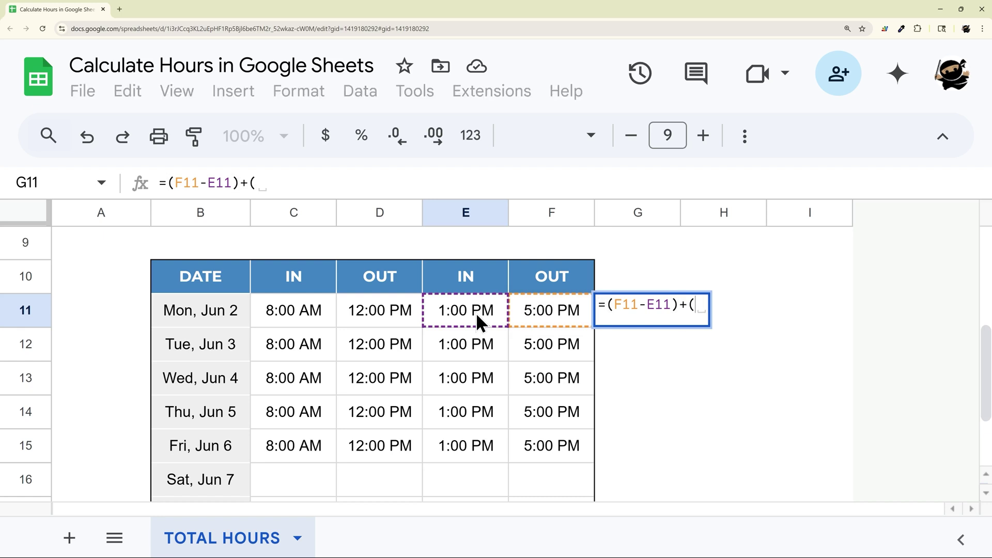
left_click(392, 313)
type("-")
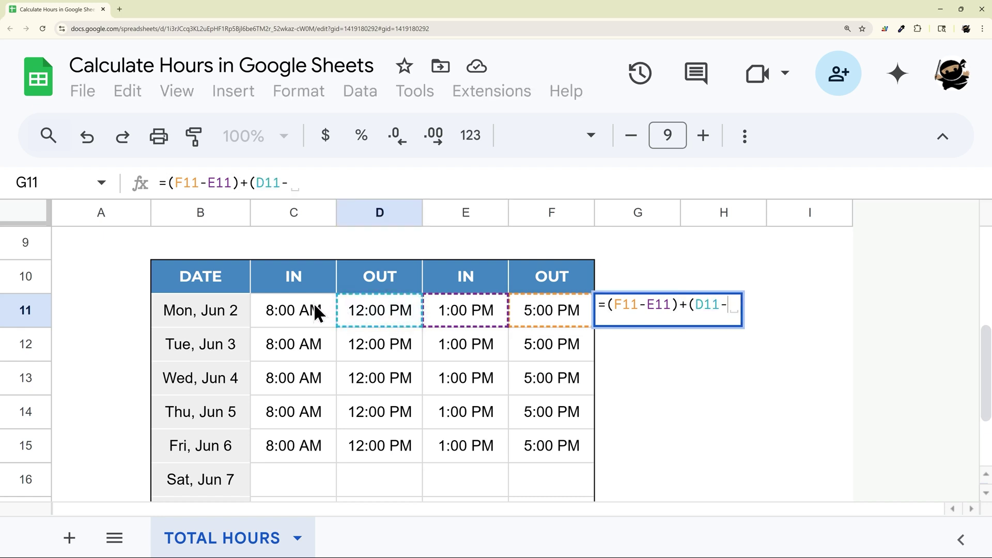
left_click(315, 309)
type("))")
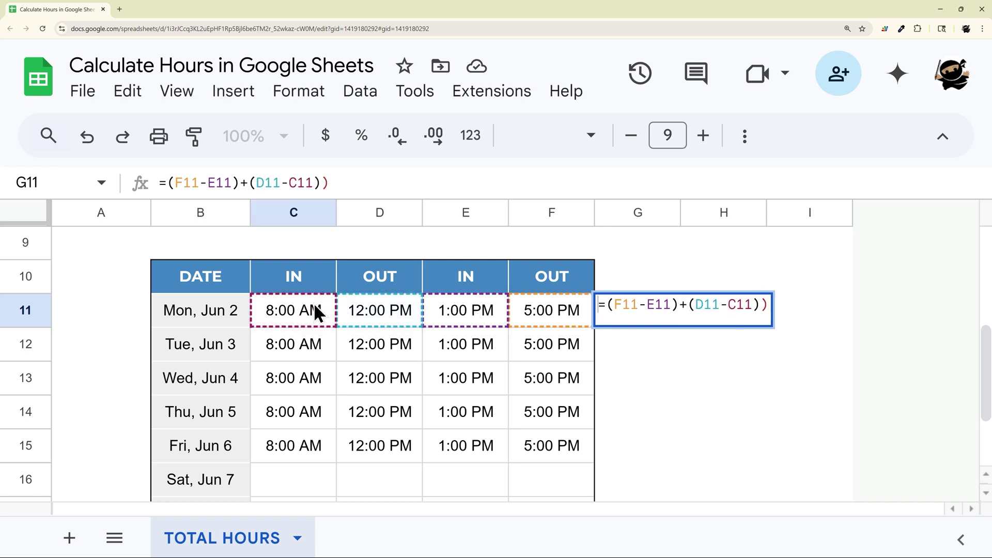
key("Right")
type(")")
key("BackSpace")
type("(")
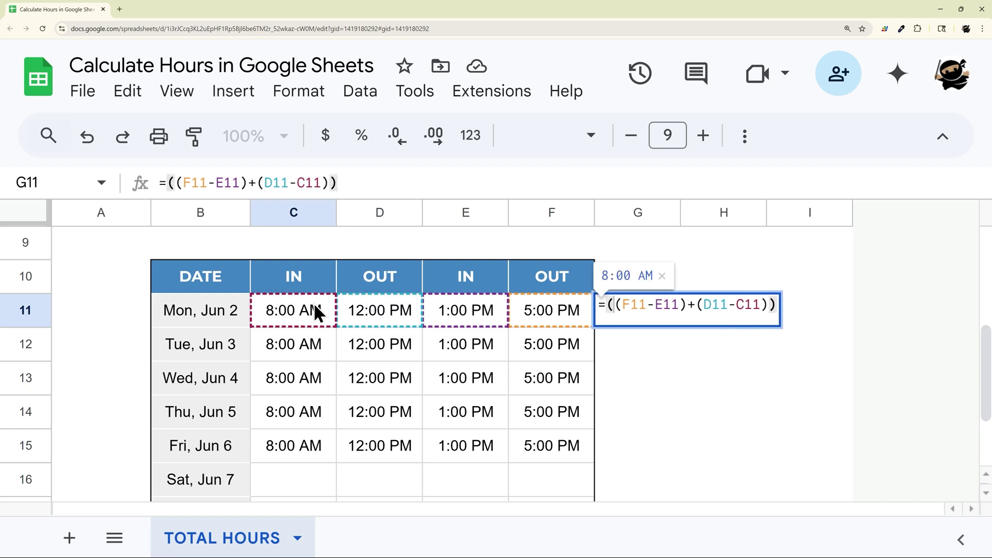
type("*24")
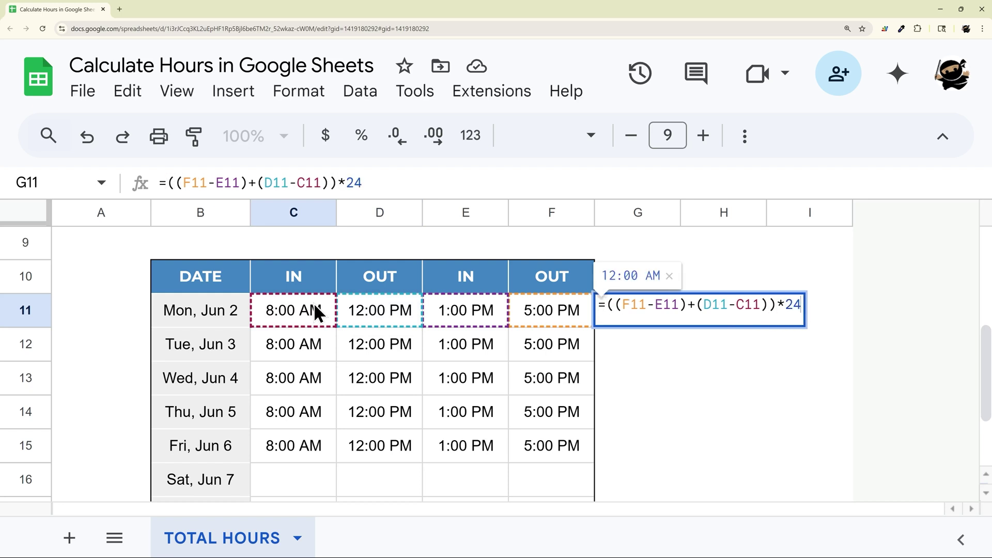
key("Return")
left_click(645, 314)
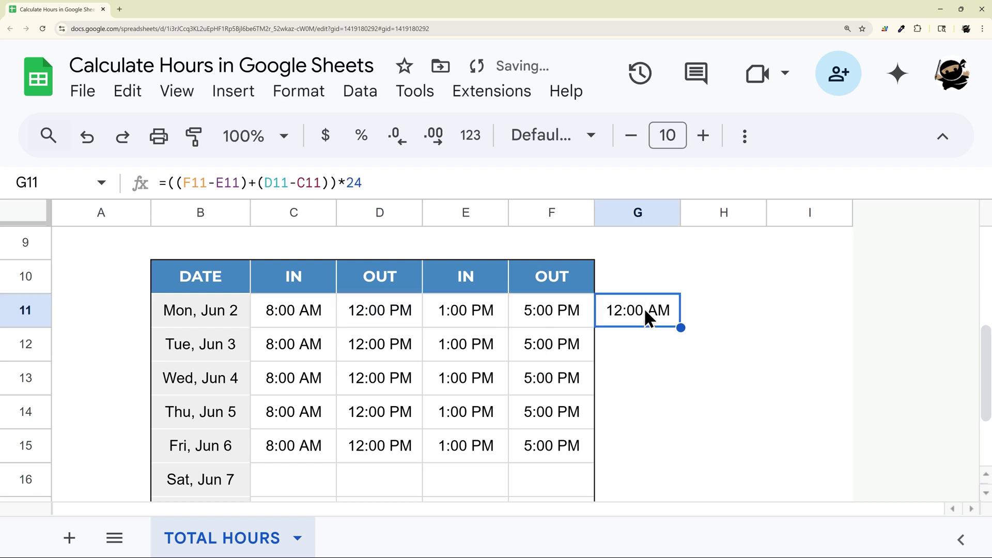
left_click(475, 139)
left_click(602, 281)
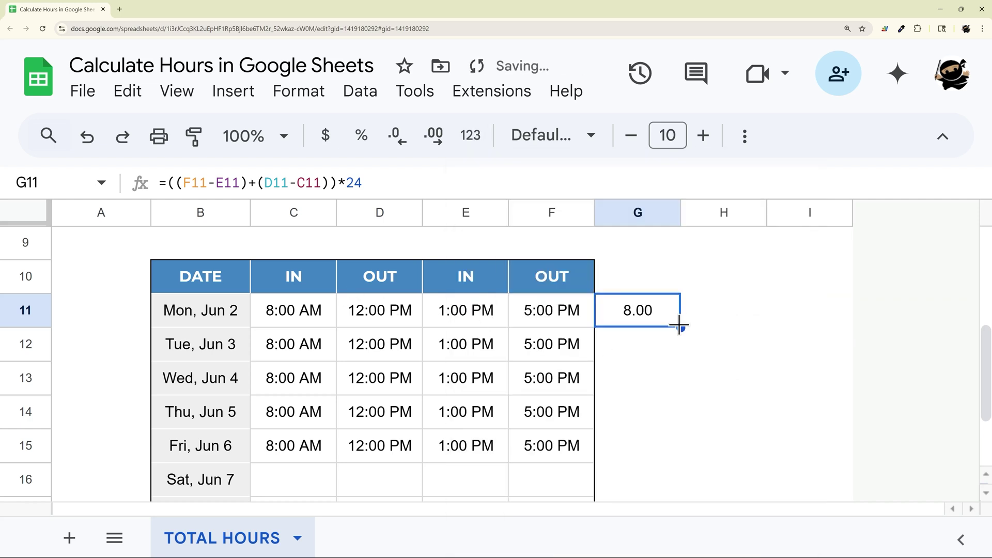
left_click_drag(681, 327, 675, 457)
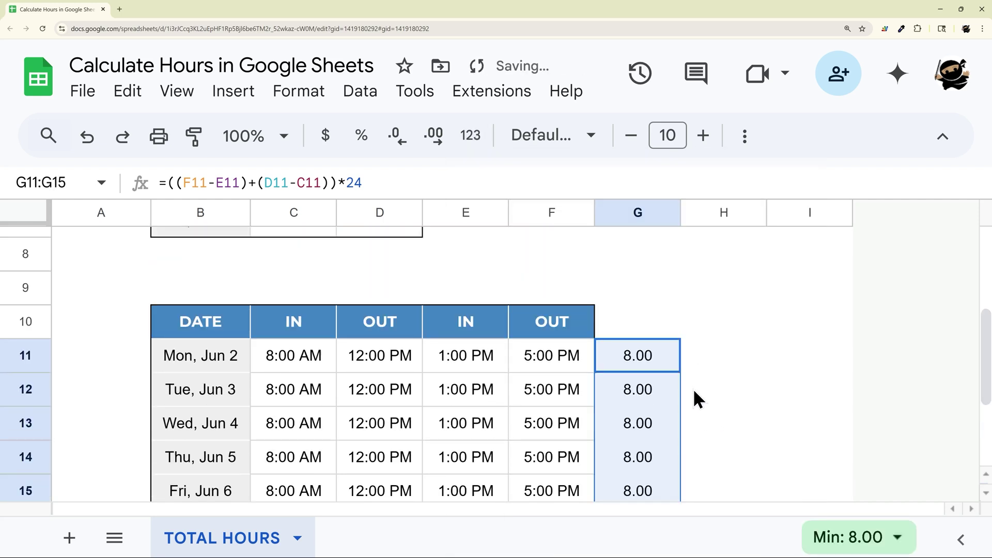
left_click(654, 315)
double_click(652, 313)
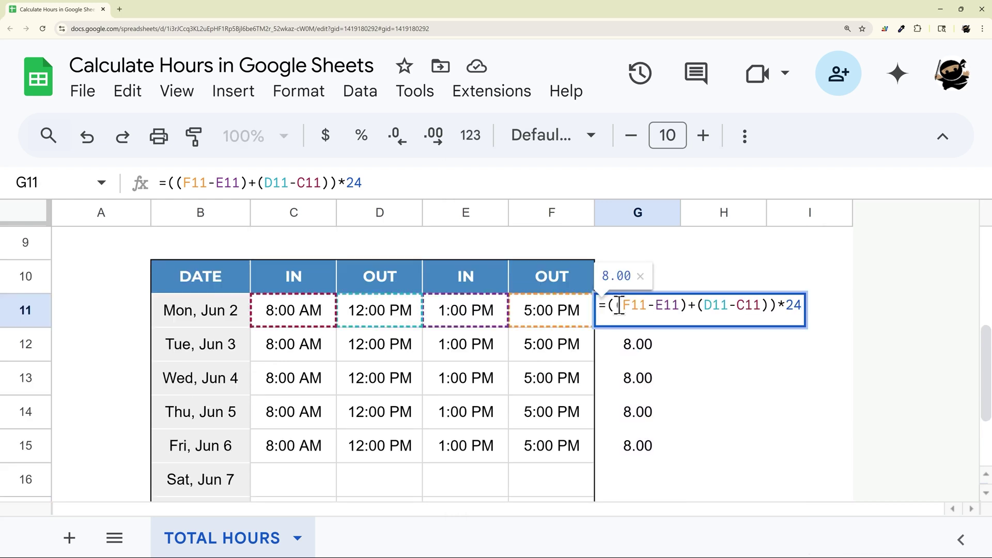
left_click_drag(615, 306, 685, 305)
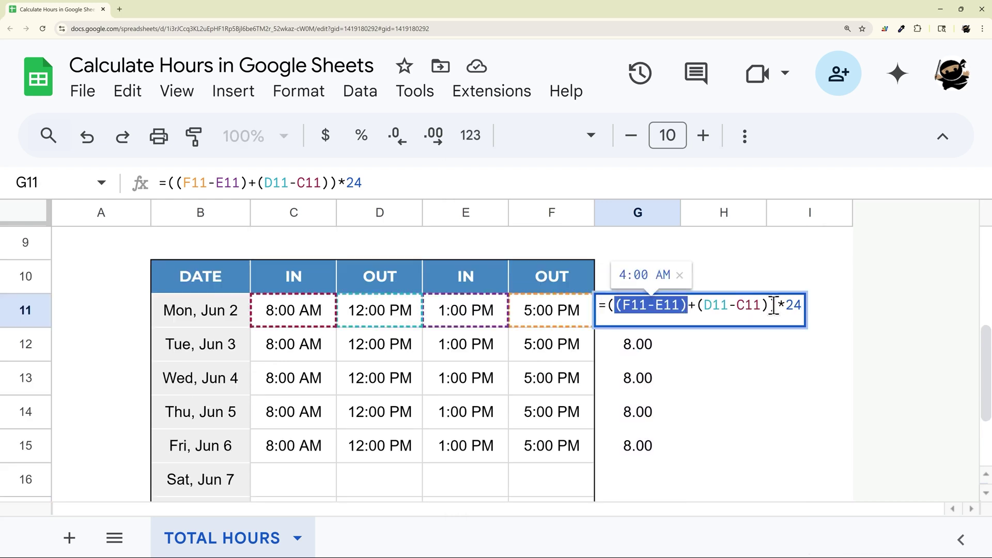
left_click_drag(771, 305, 617, 304)
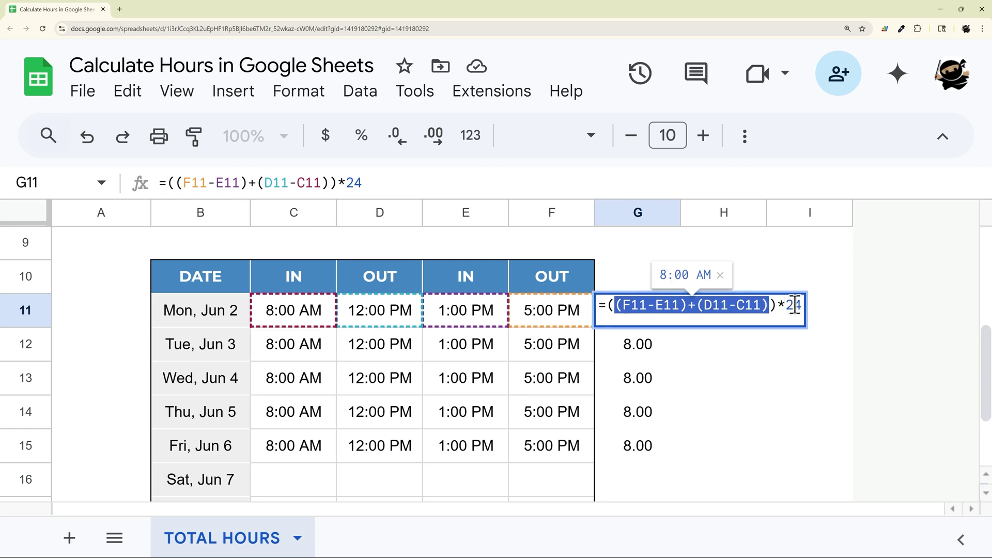
key("Return")
- Delete the daily totals in G11:G15 and check the remaining time range C11:F17
left_click_drag(644, 311, 641, 449)
key("Delete")
scroll(657, 351, "up", 1)
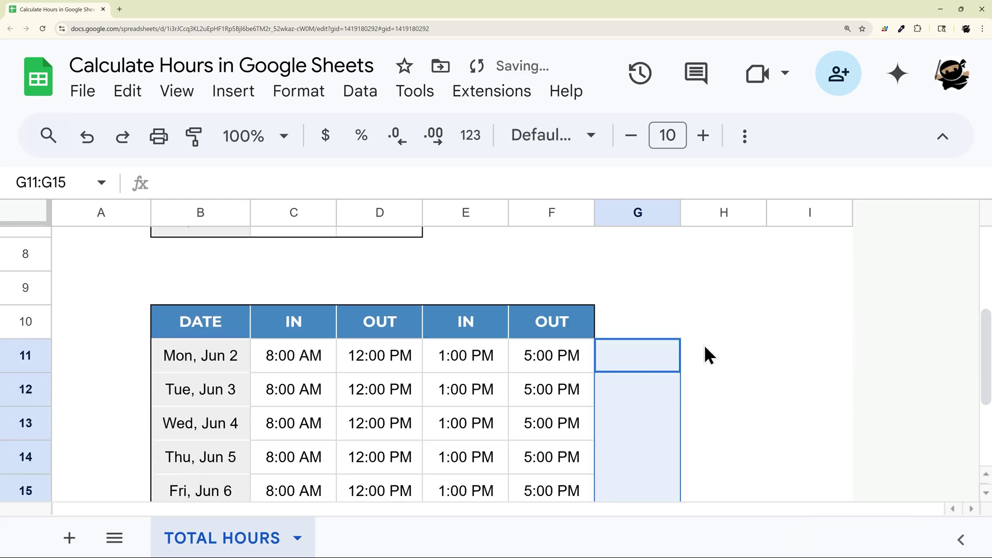
left_click(706, 352)
scroll(365, 356, "down", 2)
left_click_drag(300, 277, 594, 465)
scroll(503, 395, "up", 1)
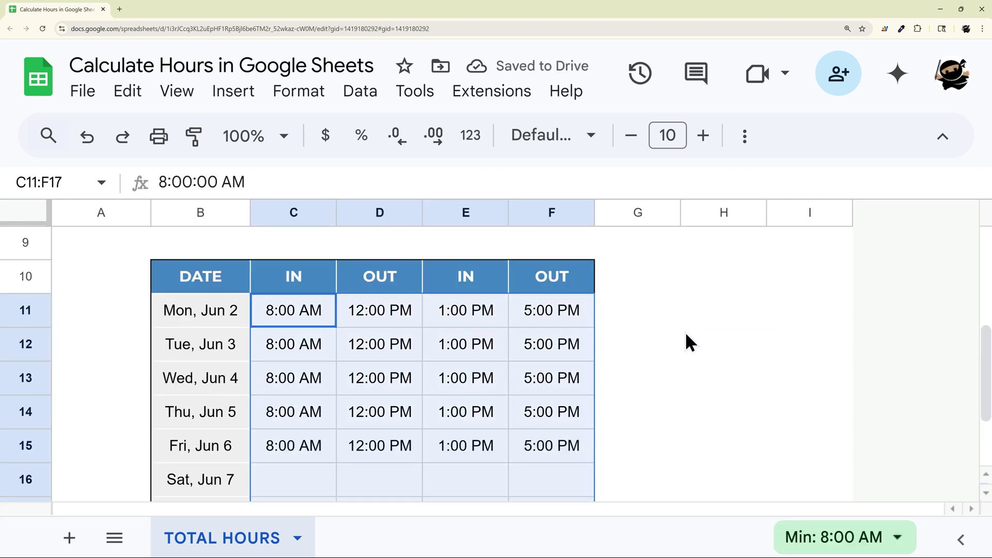
- Enter =arrayformula(F11:F17-E11:E17) in H11 to get the afternoon OUT minus IN spans
left_click(702, 305)
type("=arr")
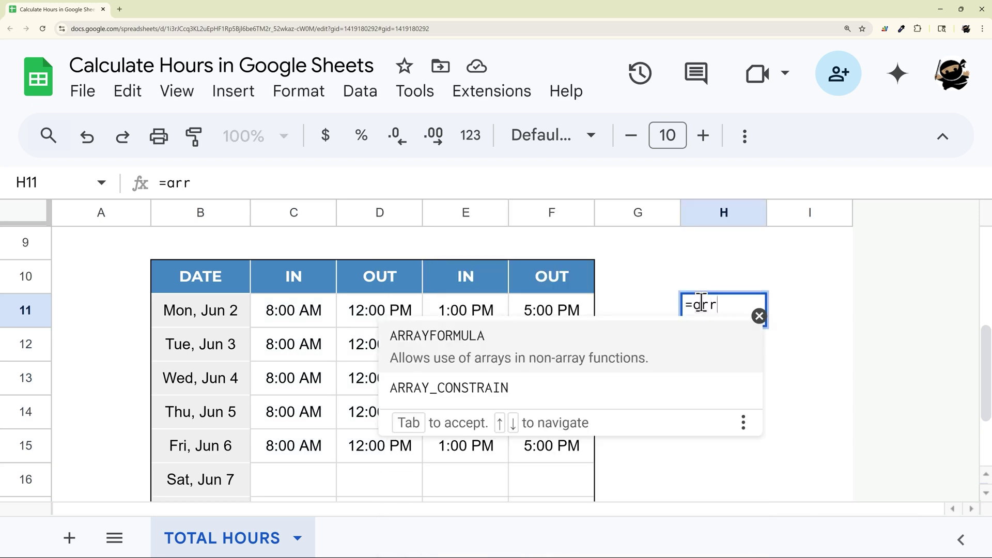
type("ayformula(")
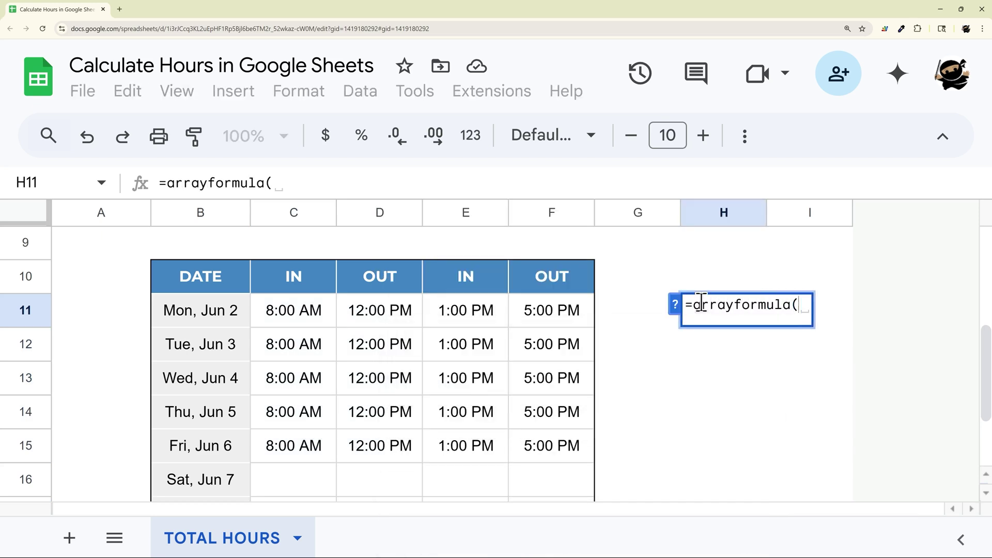
left_click_drag(562, 319, 565, 418)
type("-")
left_click(466, 312)
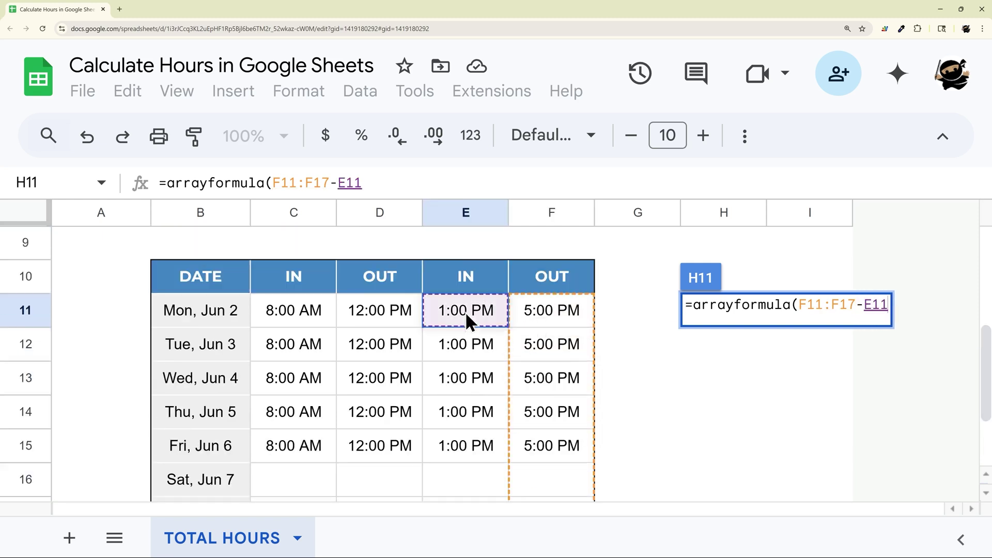
left_click_drag(466, 312, 478, 420)
key("Return")
- Format H11:H17 as Number, so weekdays show 0.17 and weekends 0.00
scroll(542, 387, "up", 1)
left_click(727, 262)
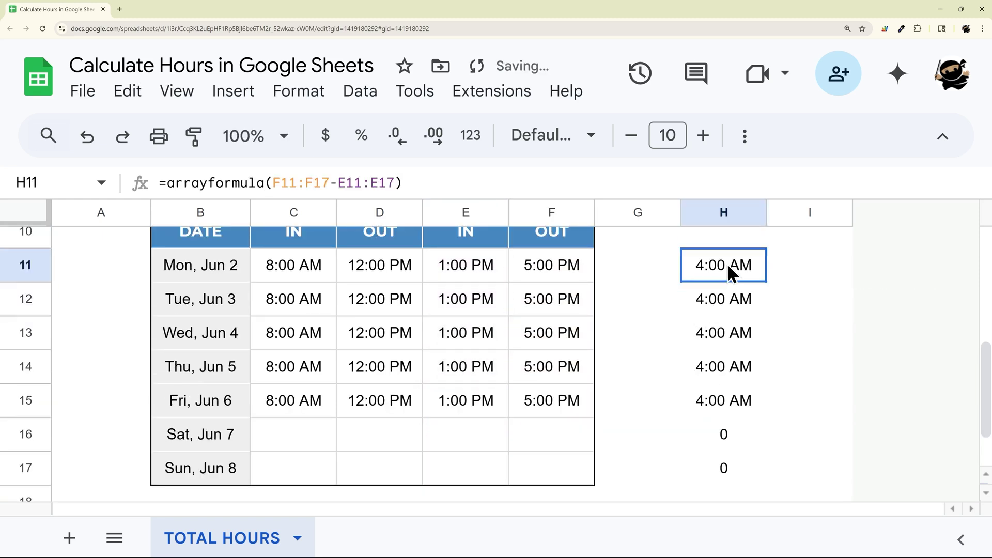
left_click_drag(726, 262, 725, 449)
left_click(471, 136)
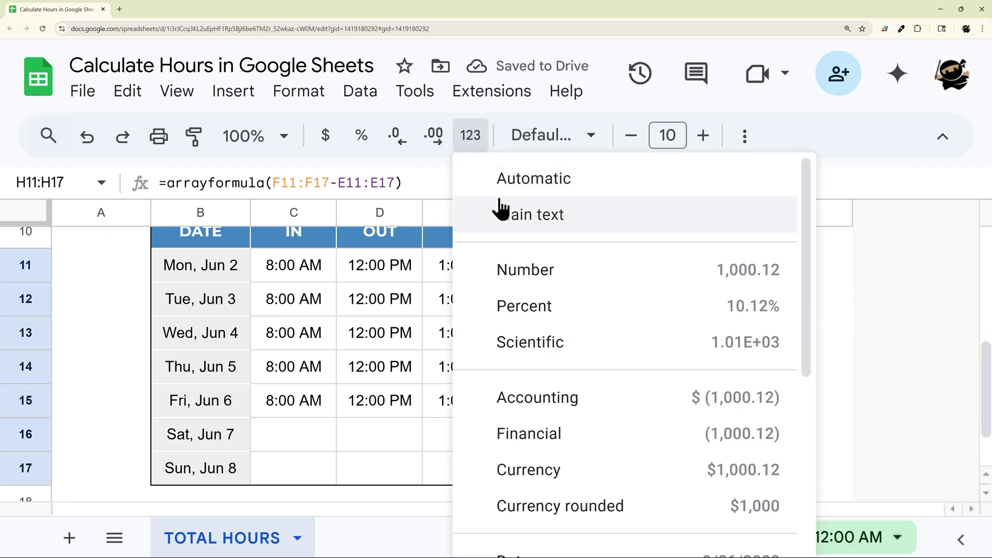
left_click(535, 268)
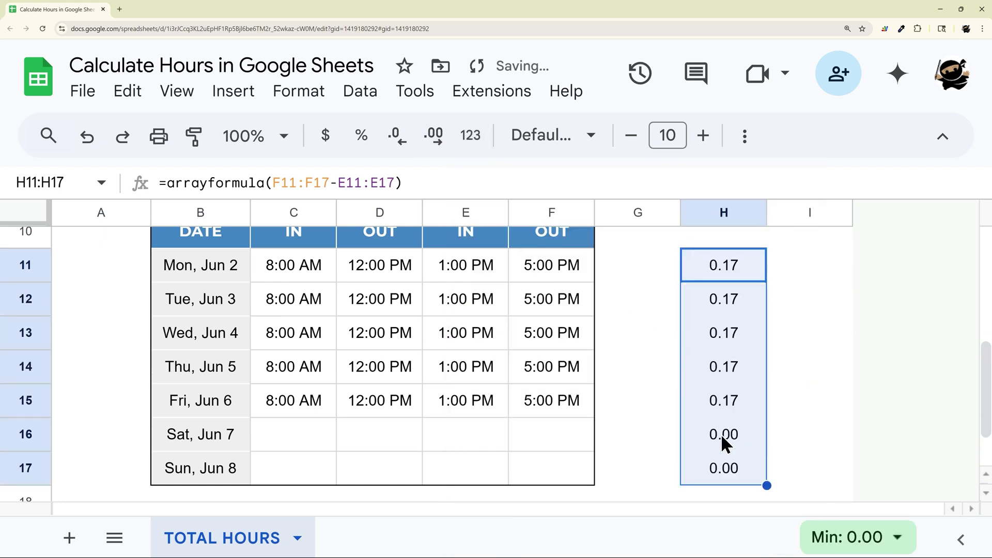
left_click_drag(721, 434, 718, 474)
scroll(701, 333, "up", 1)
left_click(718, 309)
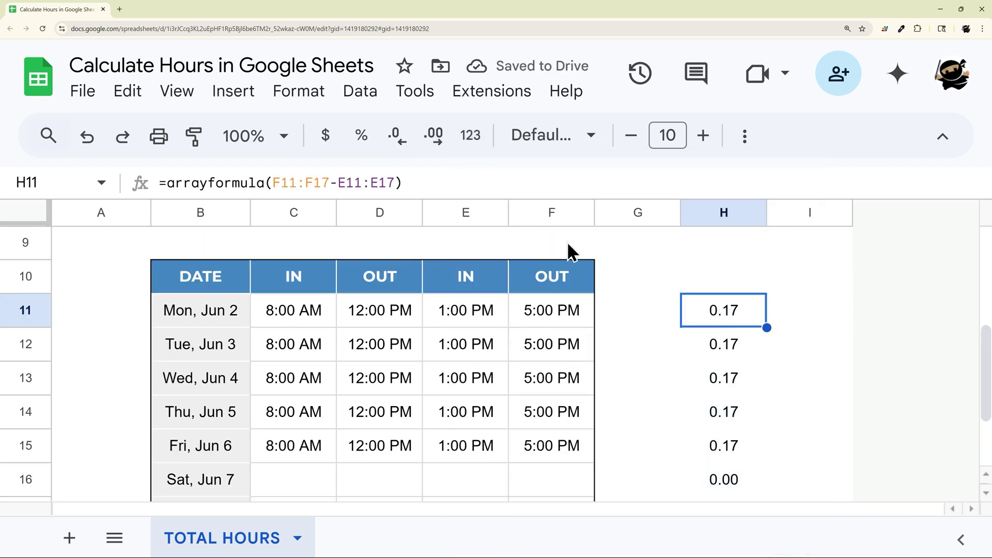
- Extend H11's array formula to also add the morning span D11:D17-C11:C17
left_click(273, 182)
type("(")
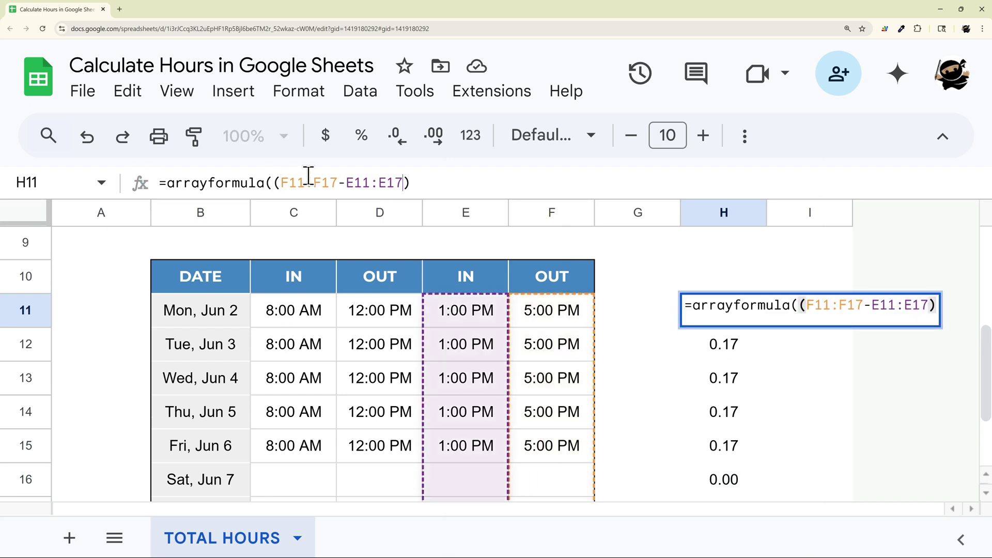
key("End")
key("Left")
type(")+(")
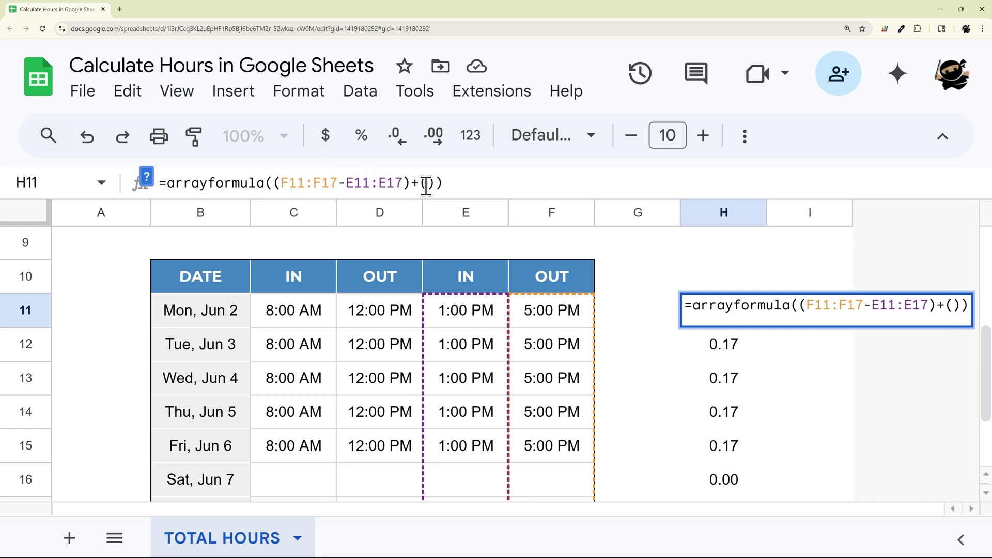
type("D")
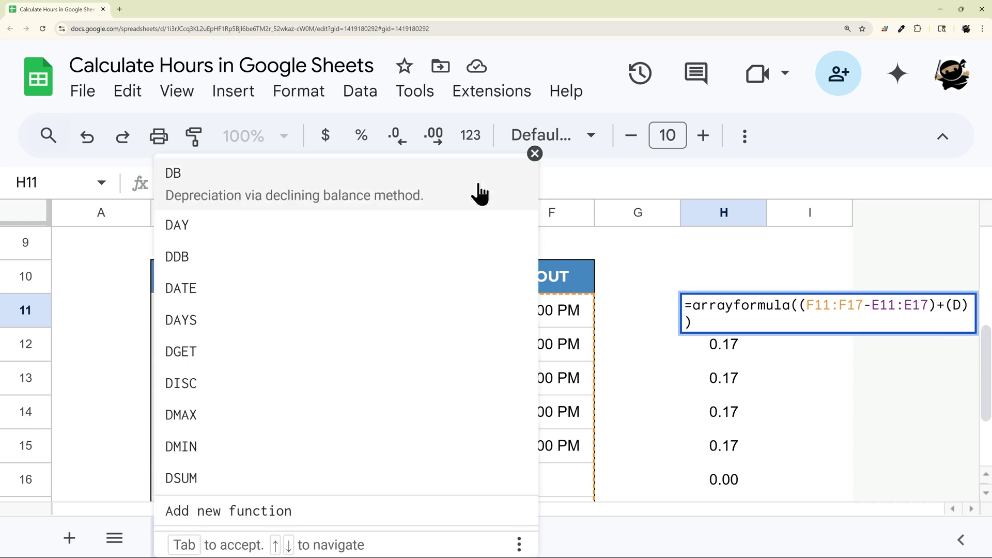
left_click(535, 153)
left_click(438, 182)
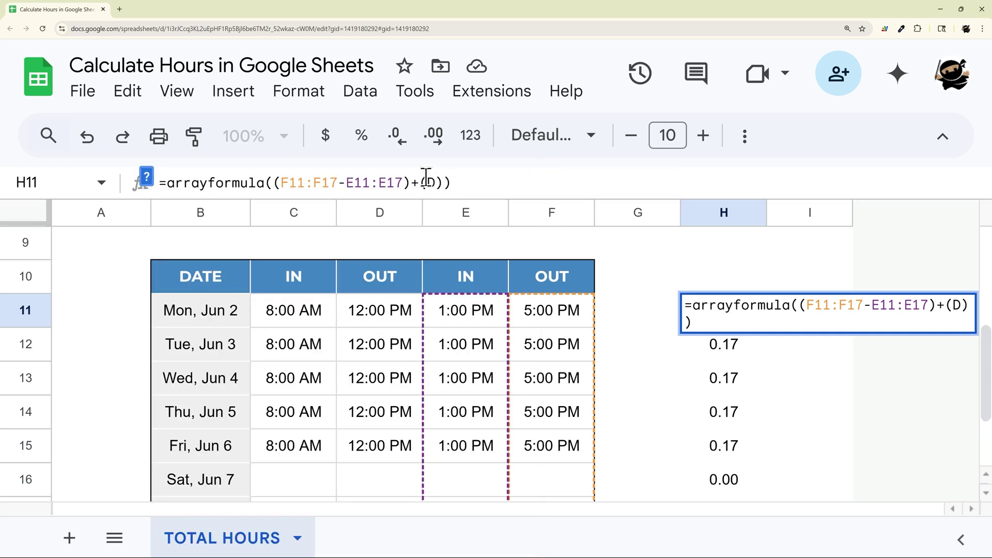
type("11:D17")
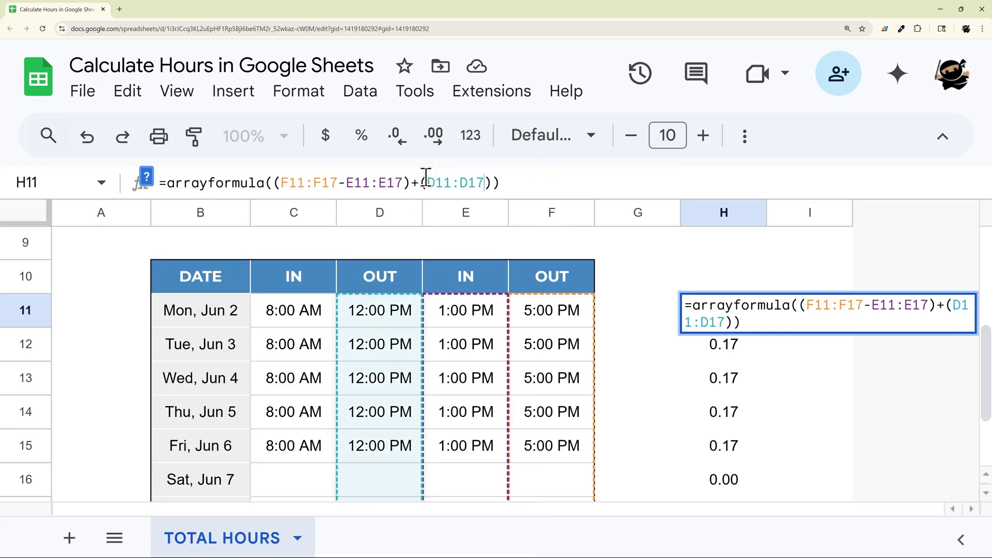
type("-C11:C17")
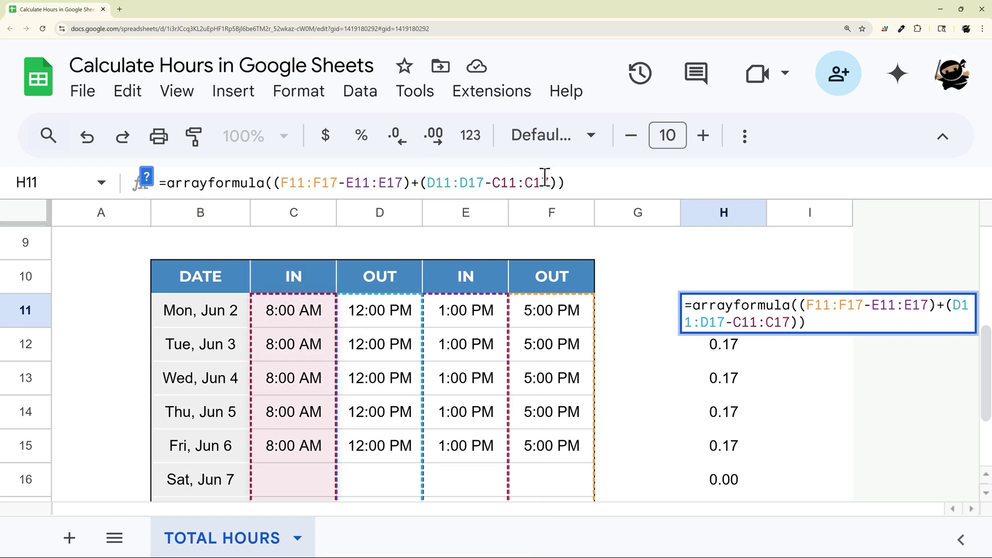
- Multiply the formula by 24 to convert to hours, so H11 shows 8.00
left_click(581, 178)
type("/2")
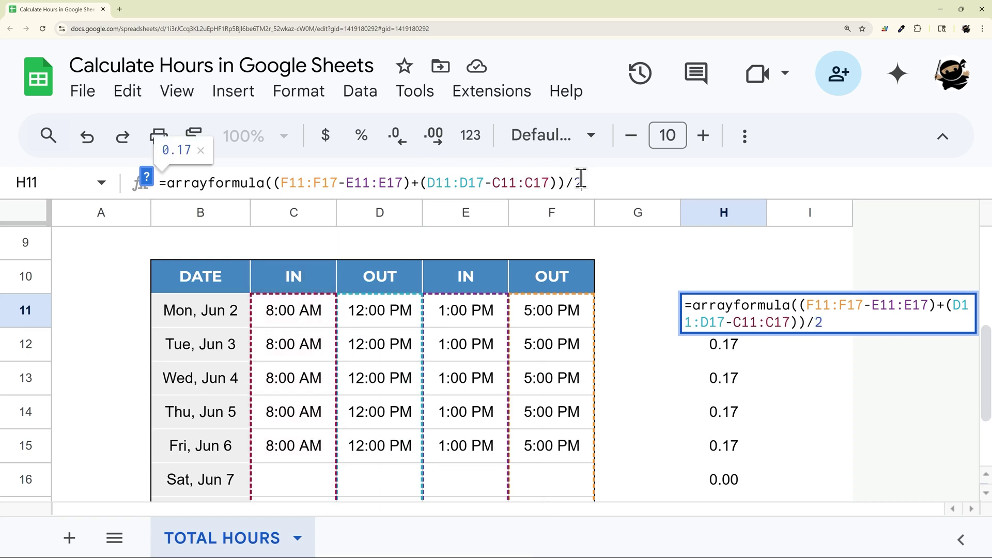
key("BackSpace")
key("BackSpace")
type("*245")
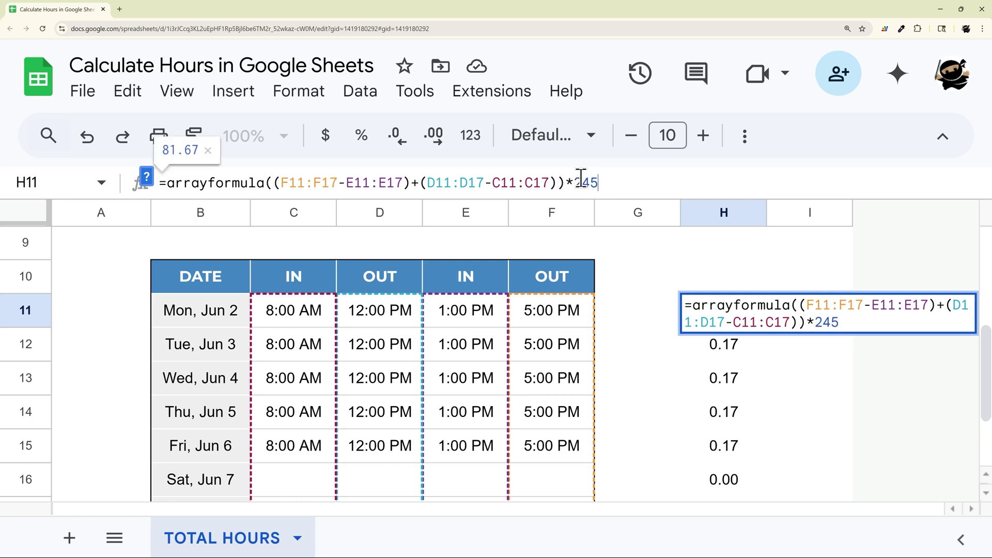
key("BackSpace")
key("Return")
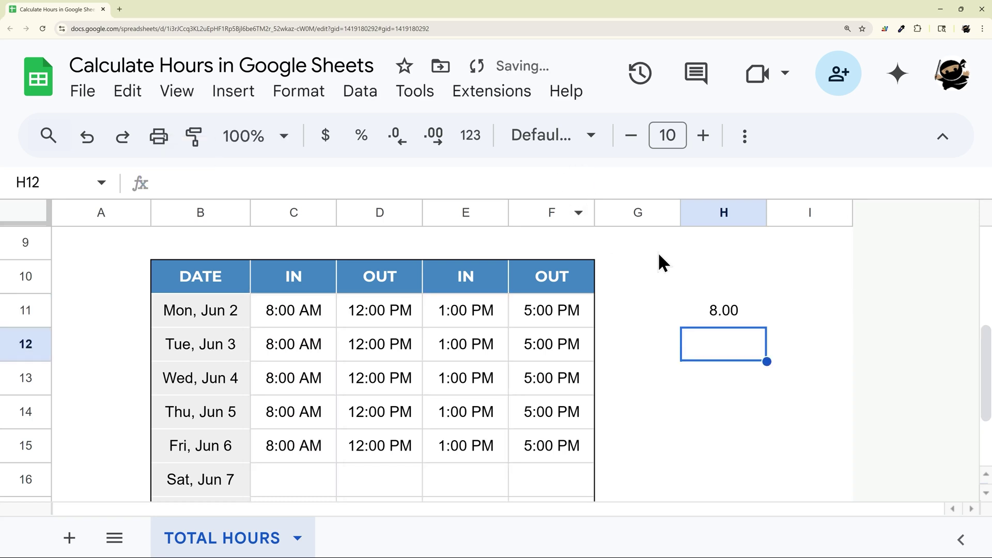
- Move the *24 inside the final closing parenthesis of H11's formula
left_click(723, 318)
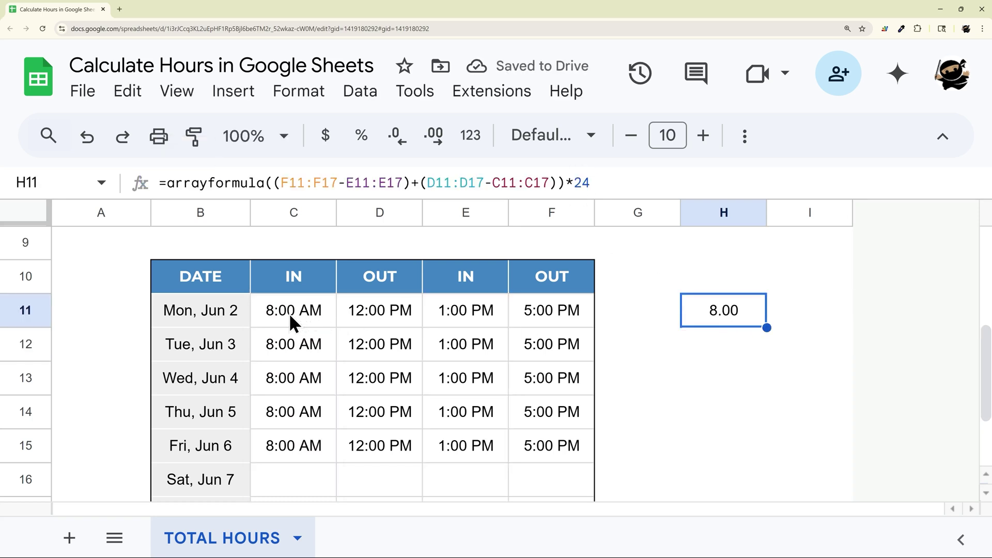
left_click_drag(290, 312, 593, 327)
left_click(733, 309)
left_click_drag(567, 184, 593, 185)
key("BackSpace")
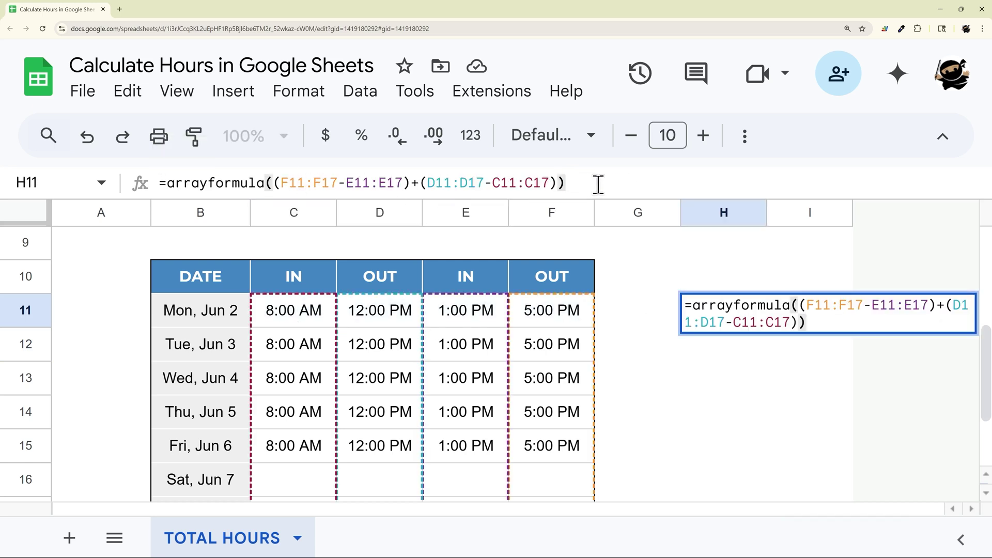
left_click(557, 183)
type("*24")
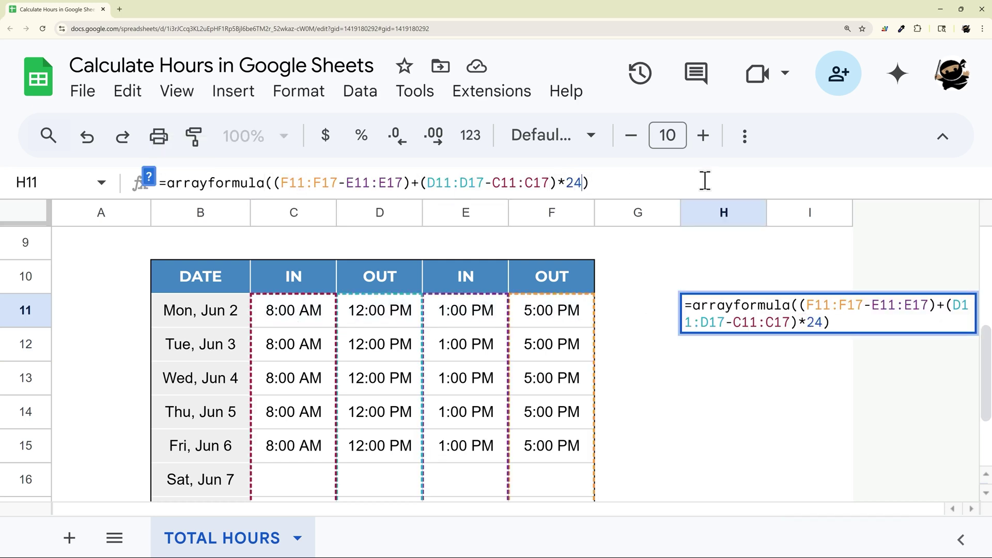
key("Return")
- Rebalance the brackets so both shifts are multiplied by 24, giving 8.00 per weekday
left_click(719, 311)
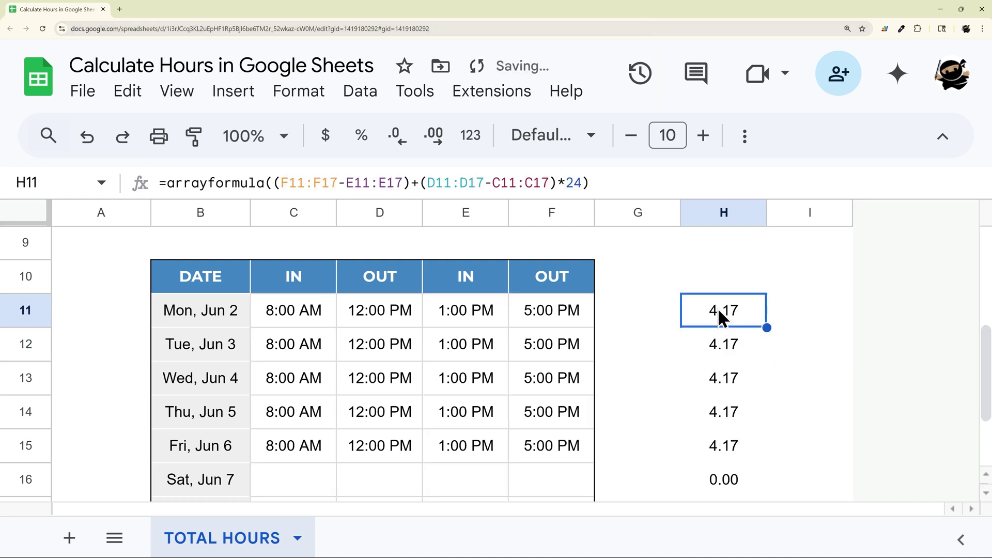
scroll(754, 320, "down", 1)
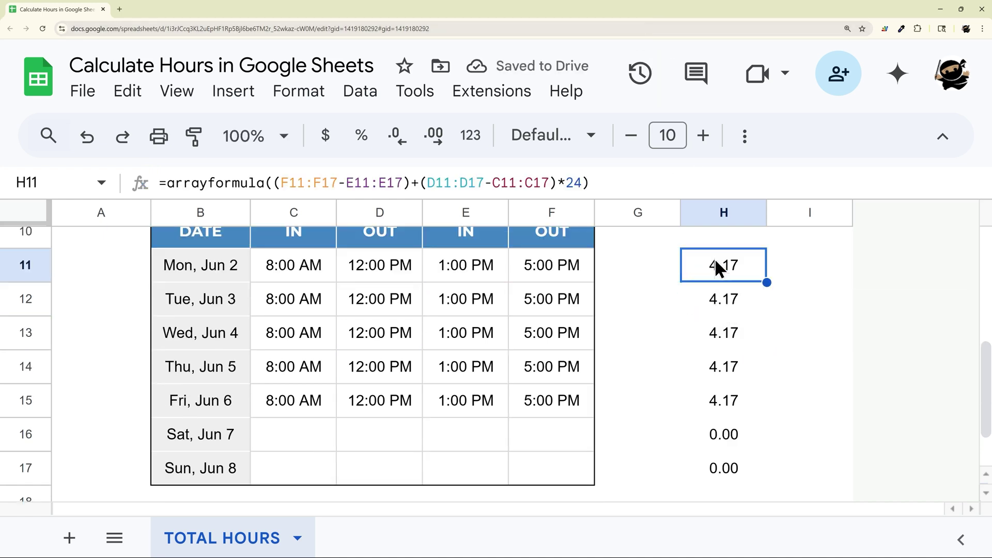
left_click_drag(421, 182, 578, 181)
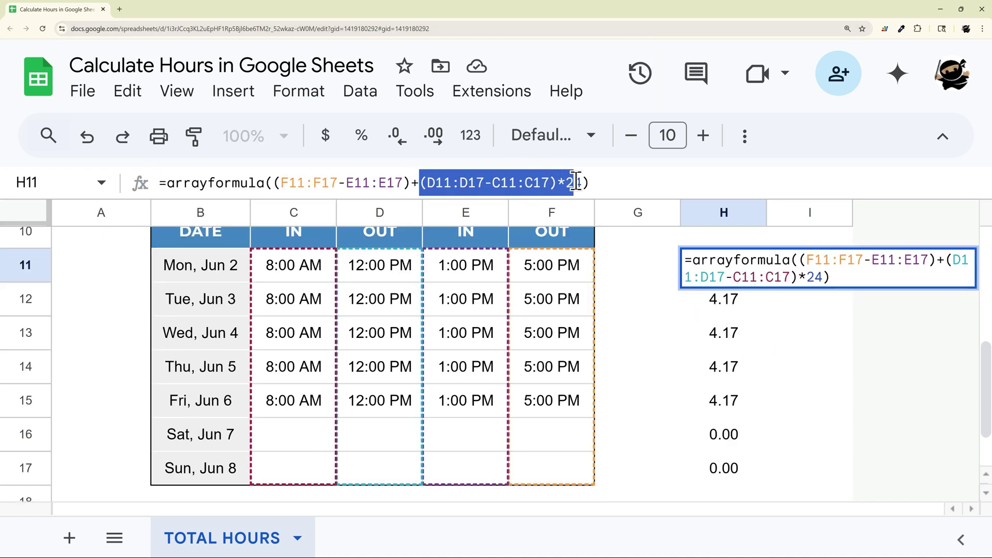
left_click(556, 182)
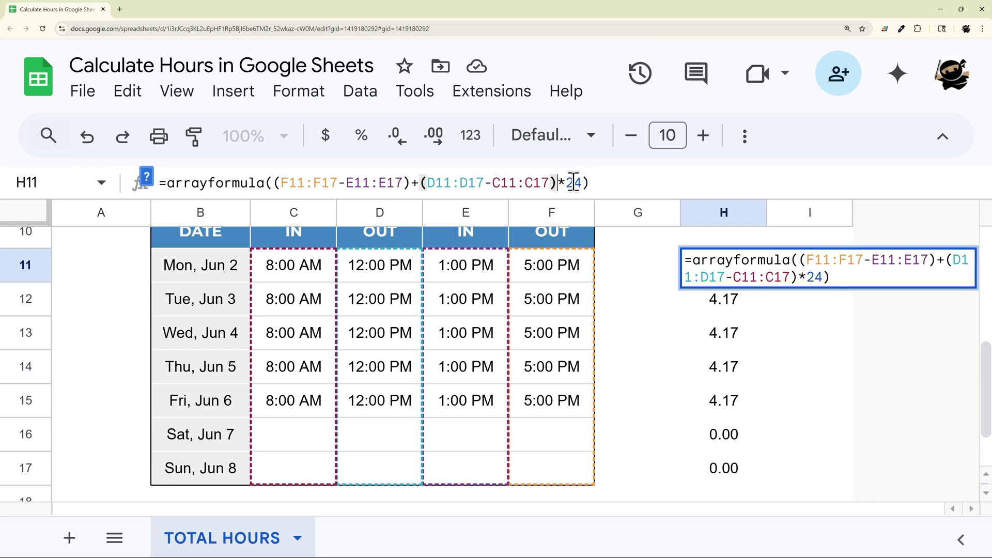
type(")")
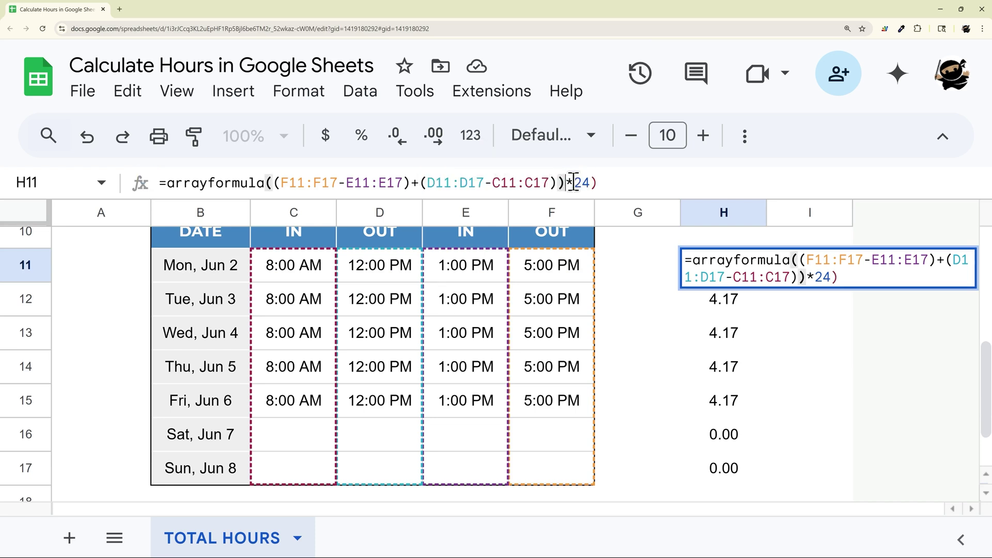
left_click(274, 183)
type("(")
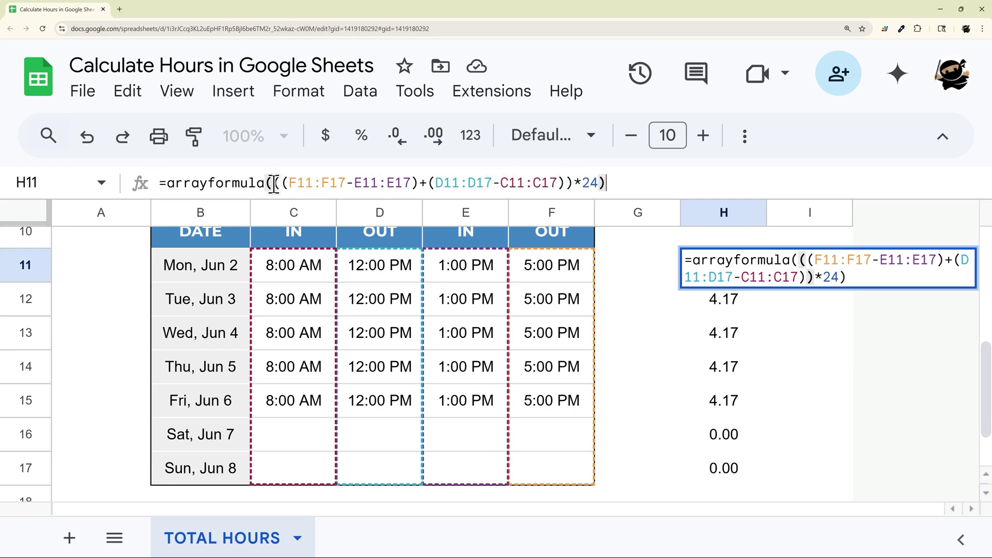
key("Return")
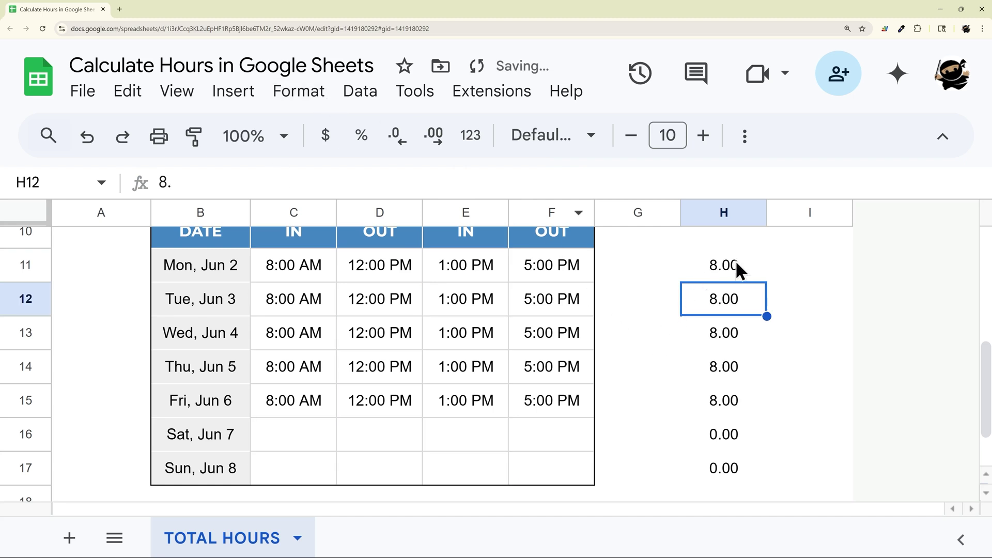
left_click_drag(727, 261, 729, 313)
key("ctrl+z")
- Wrap H11's array formula in SUM so it totals the week at 40.00 hours
left_click(170, 182)
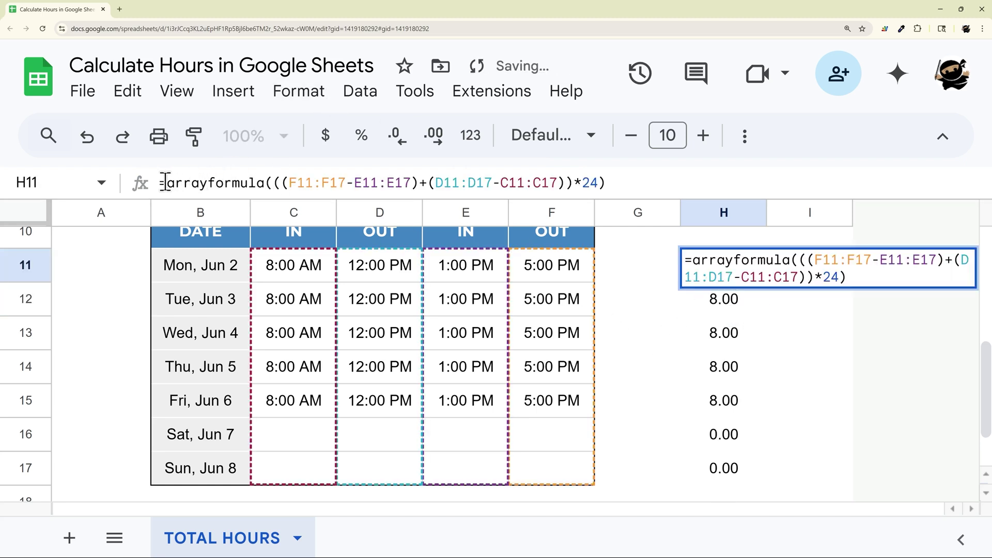
type("sum(")
key("End")
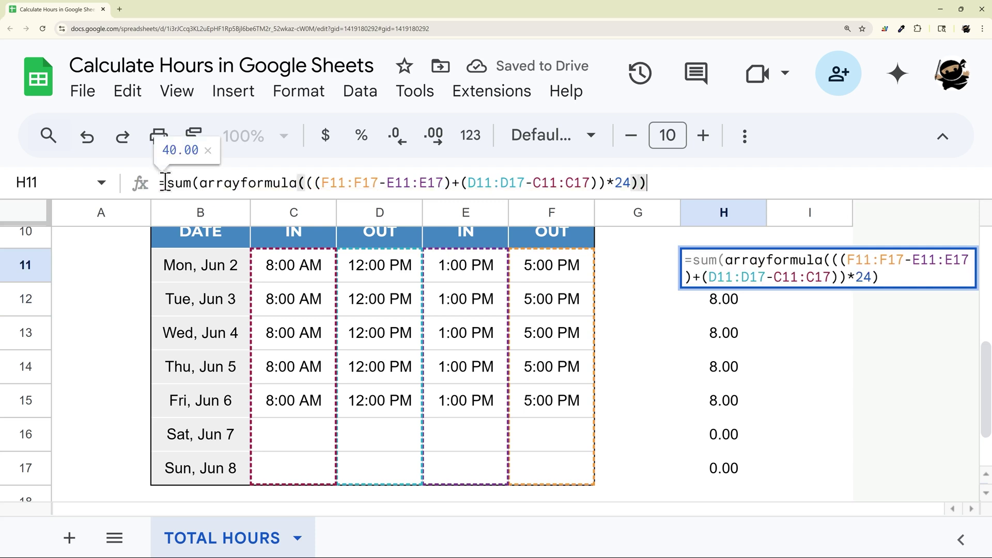
key("Return")
- Test the total by changing Monday's F11 out time to 4:00 PM (39.00), then undo
scroll(616, 325, "up", 2)
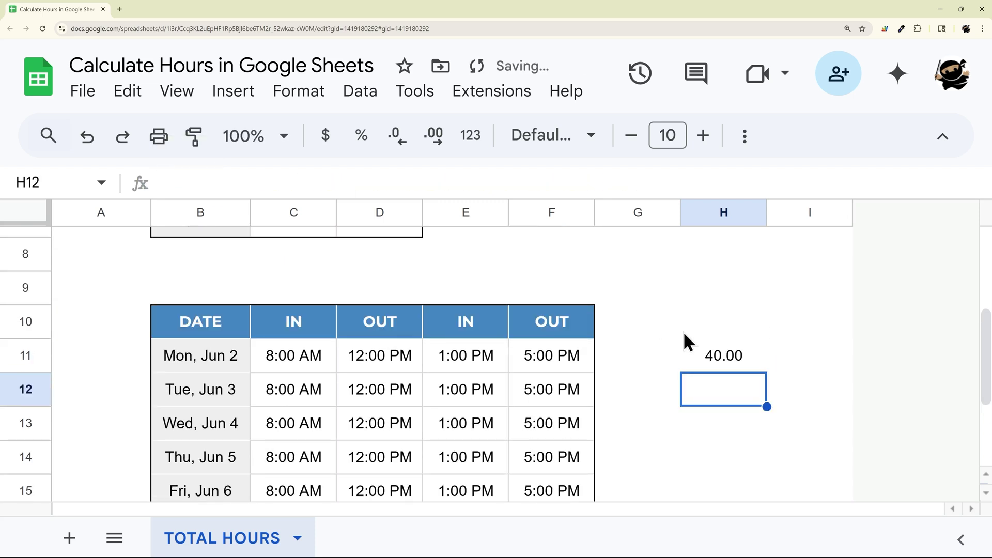
left_click(715, 356)
left_click(532, 361)
double_click(531, 361)
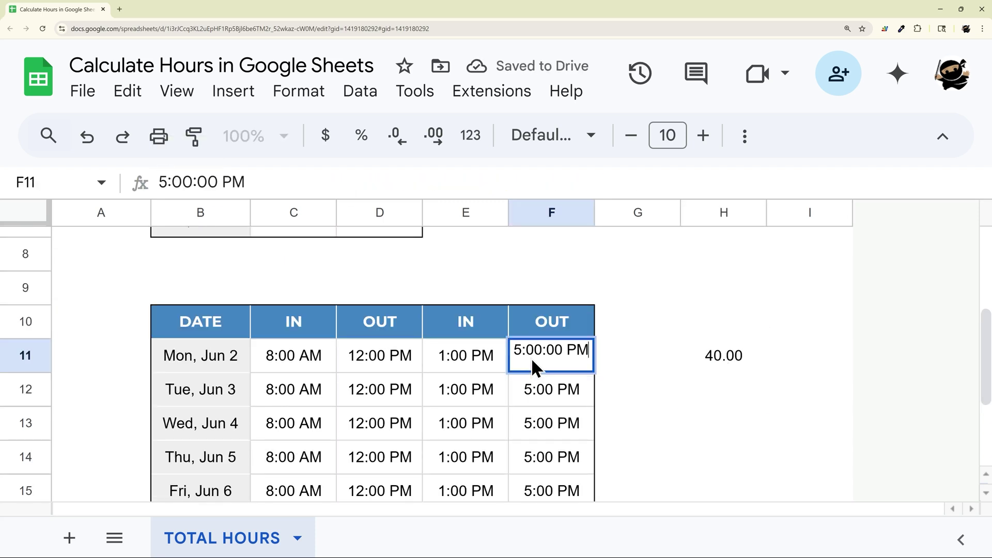
key("Delete")
type("4")
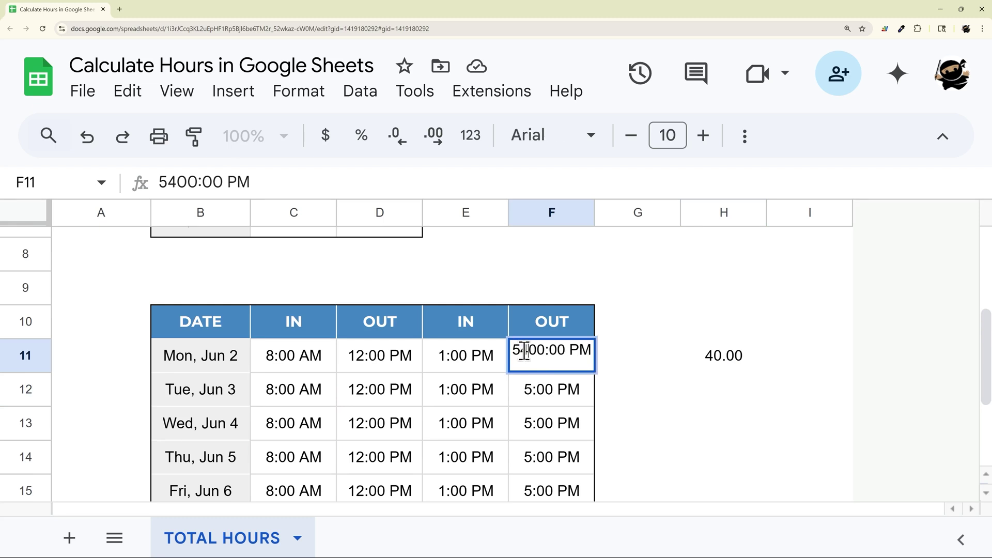
key("Delete")
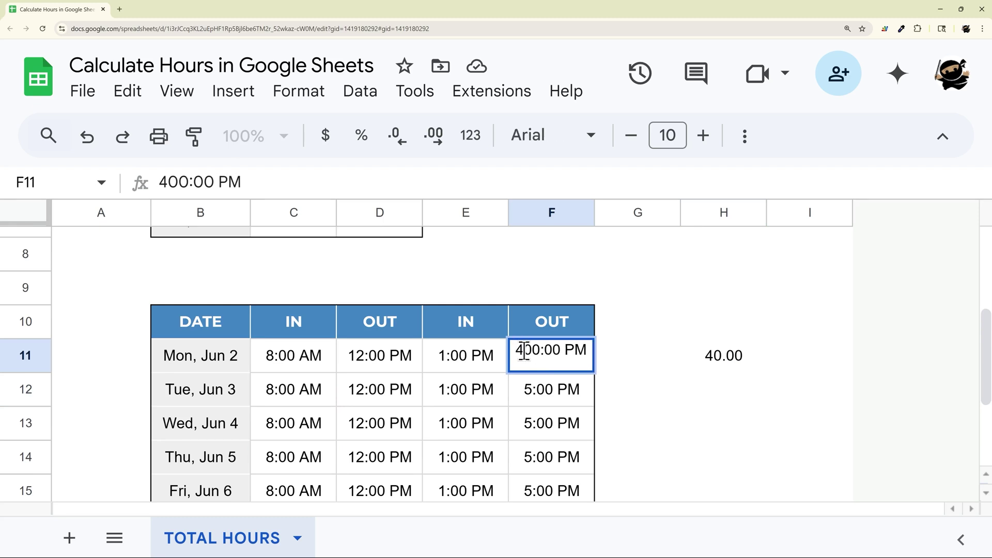
key("Return")
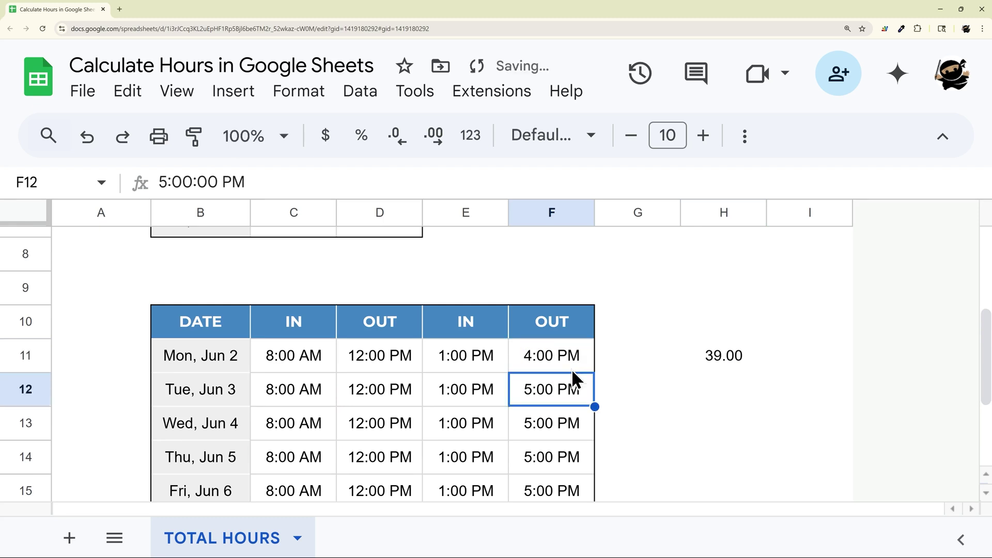
left_click(739, 361)
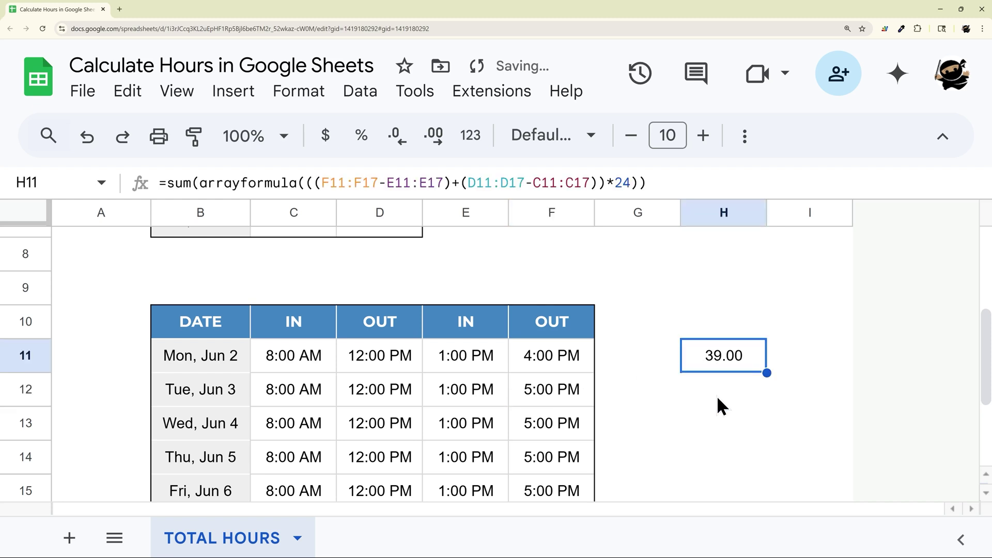
key("ctrl+z")
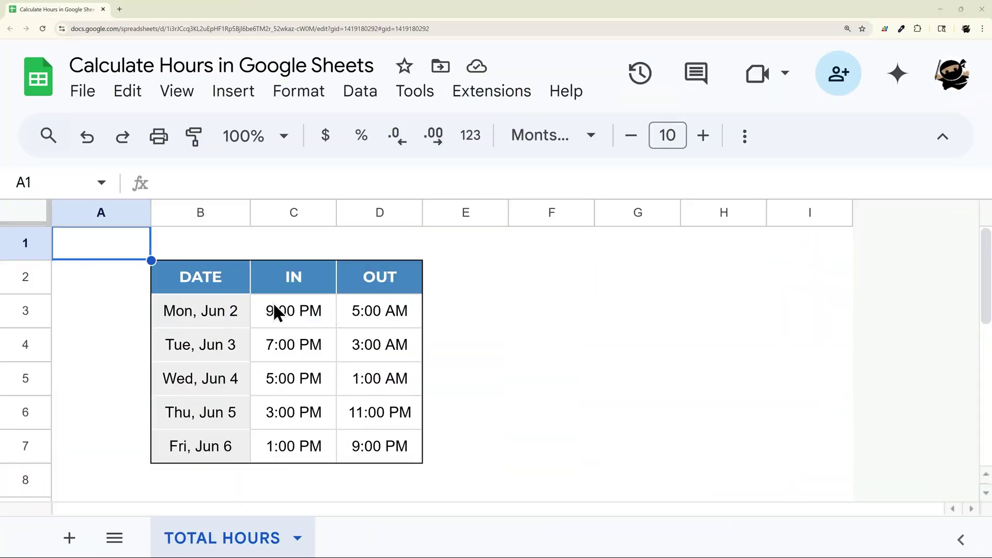
left_click_drag(374, 311, 379, 444)
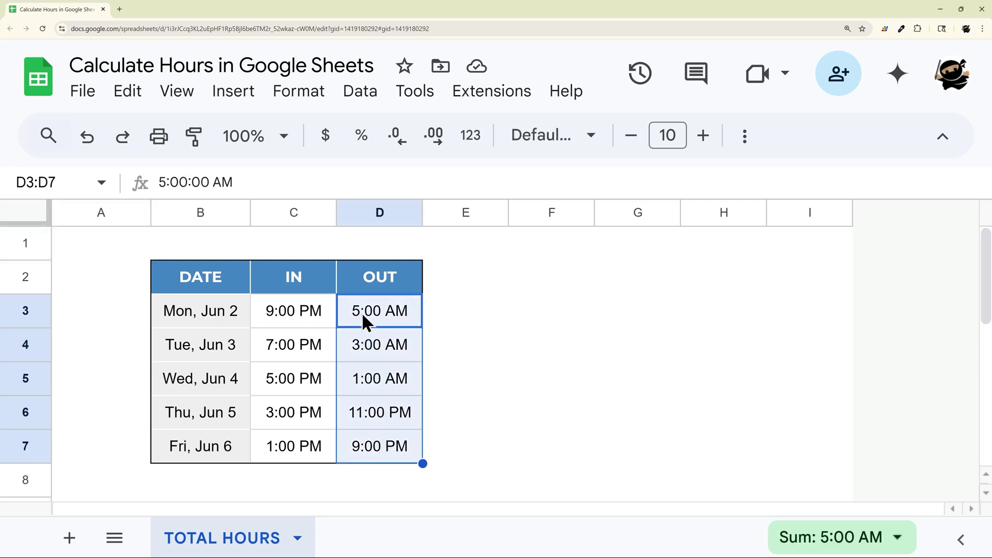
left_click_drag(308, 313, 284, 447)
left_click(300, 309)
left_click(391, 316)
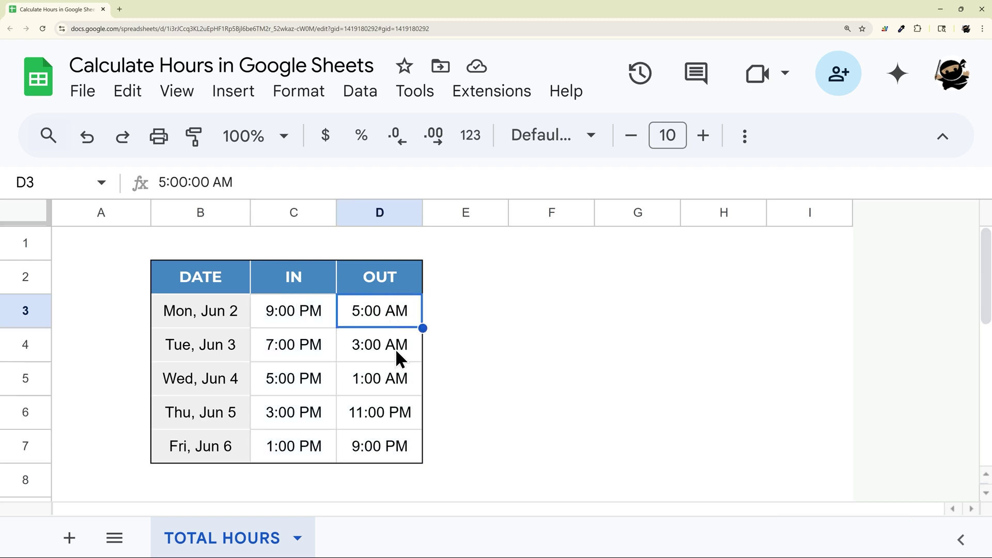
left_click(288, 312)
left_click(383, 314)
left_click(527, 317)
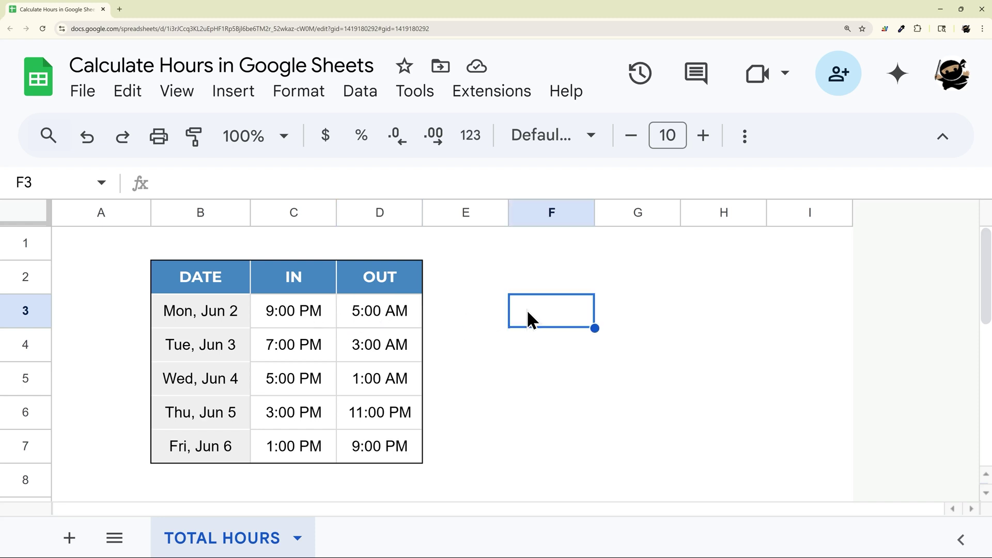
left_click(497, 330)
left_click(463, 315)
type("=")
left_click(386, 314)
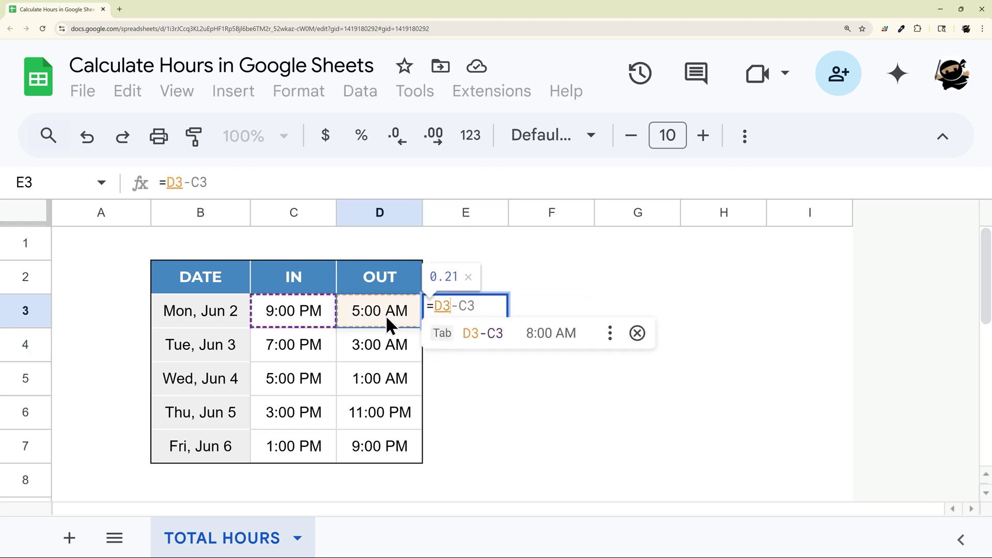
type("-")
left_click(299, 314)
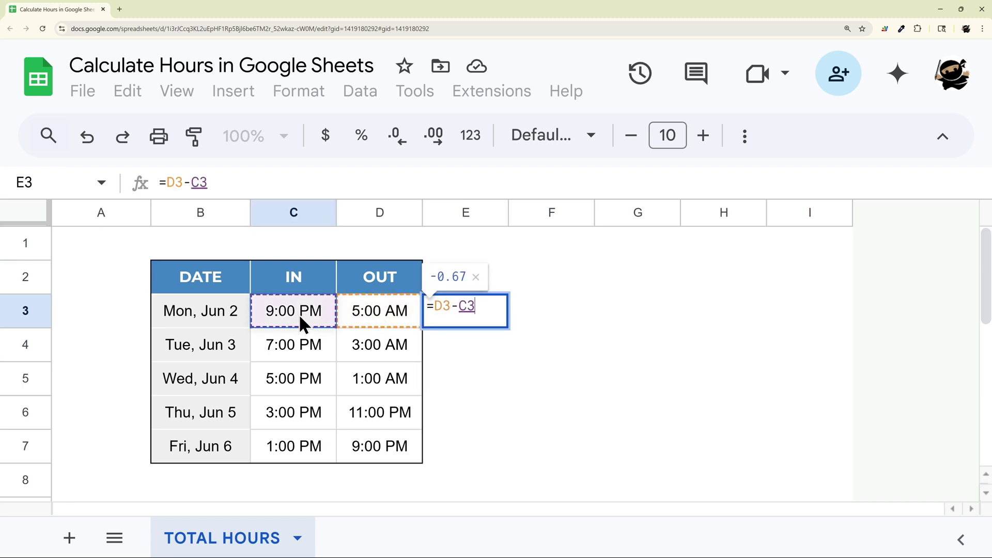
key("Home")
key("Right")
type("(")
key("End")
type(")")
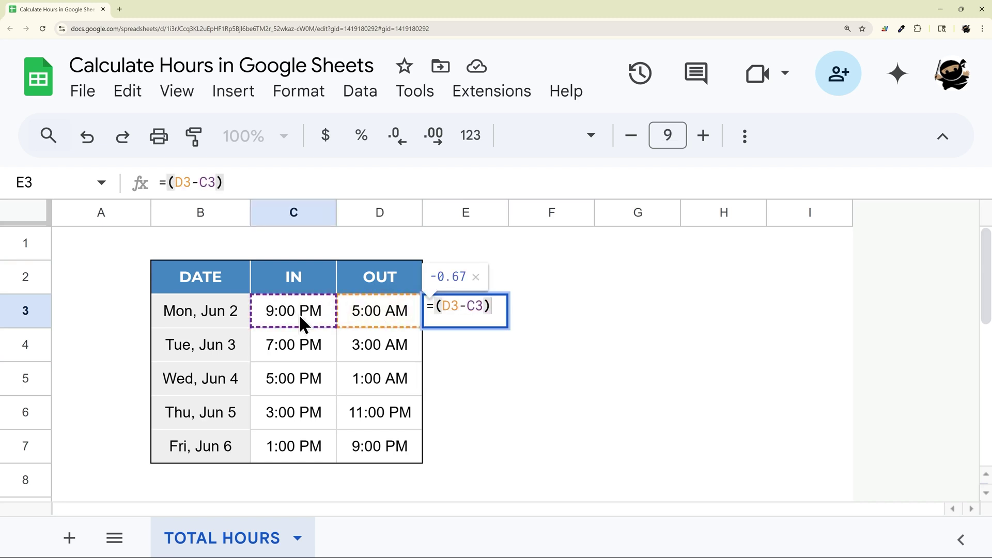
type("*24")
key("Return")
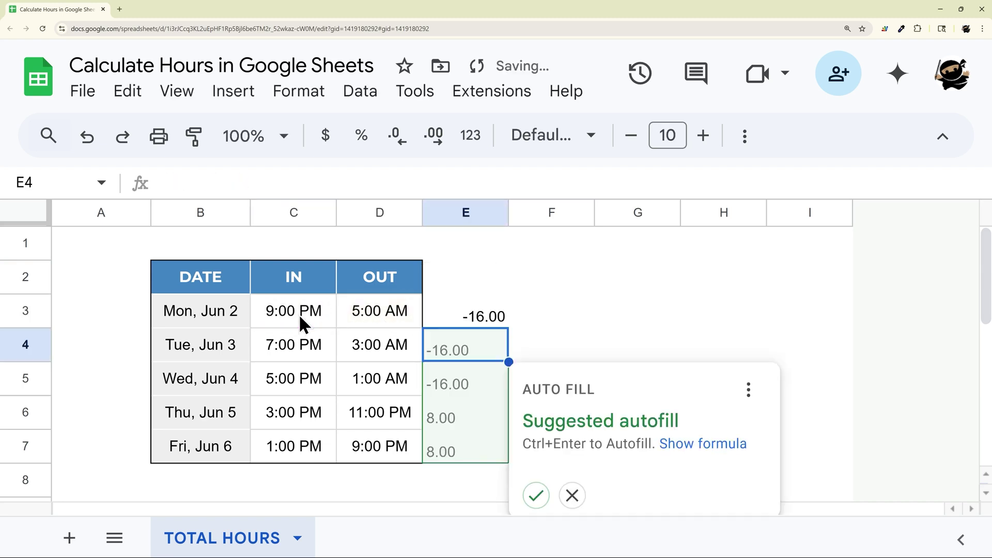
left_click(572, 495)
left_click(485, 319)
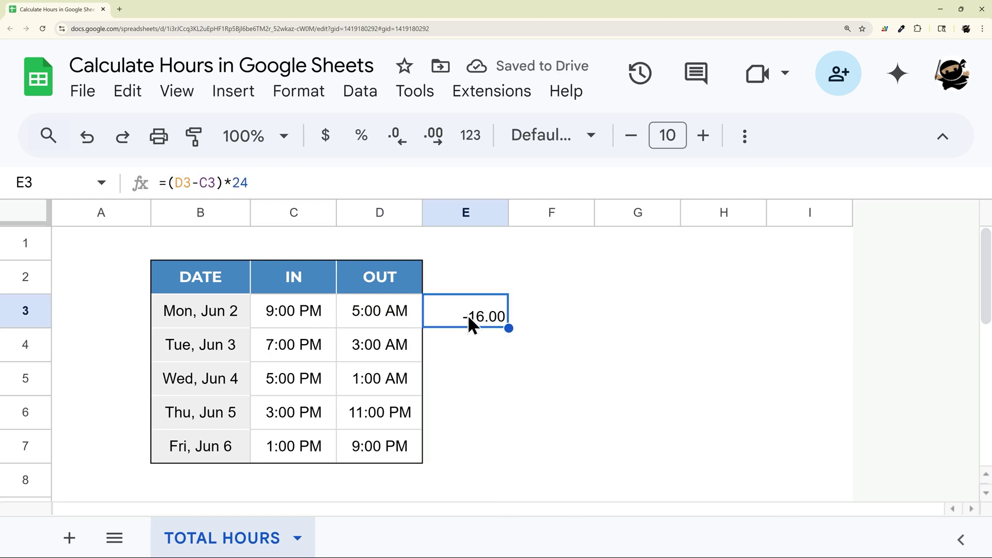
key("Delete")
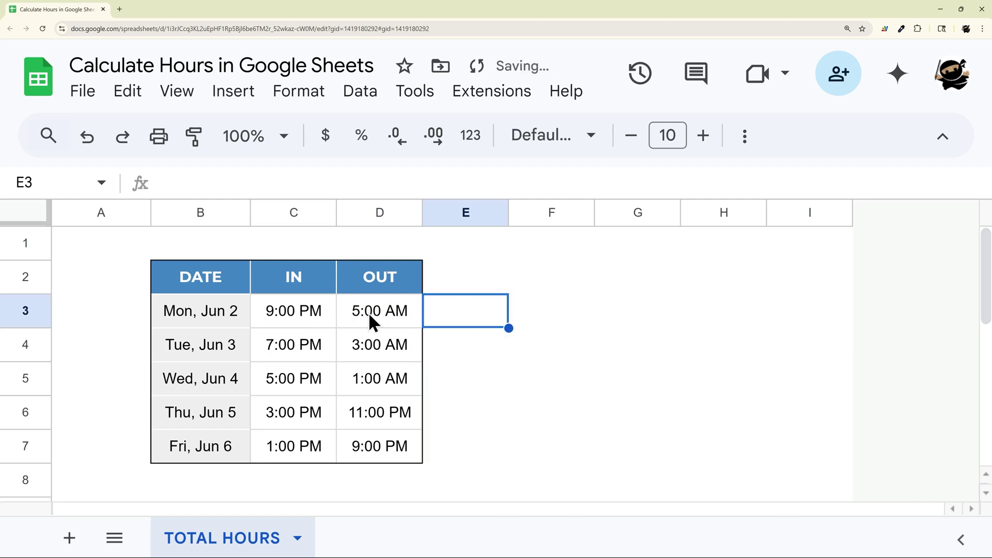
left_click_drag(369, 312, 374, 455)
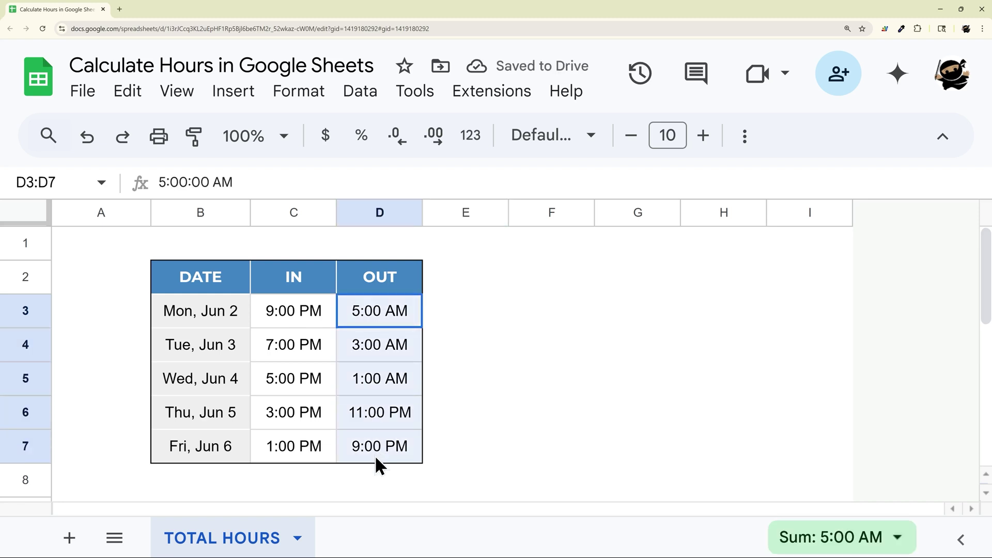
left_click(386, 314)
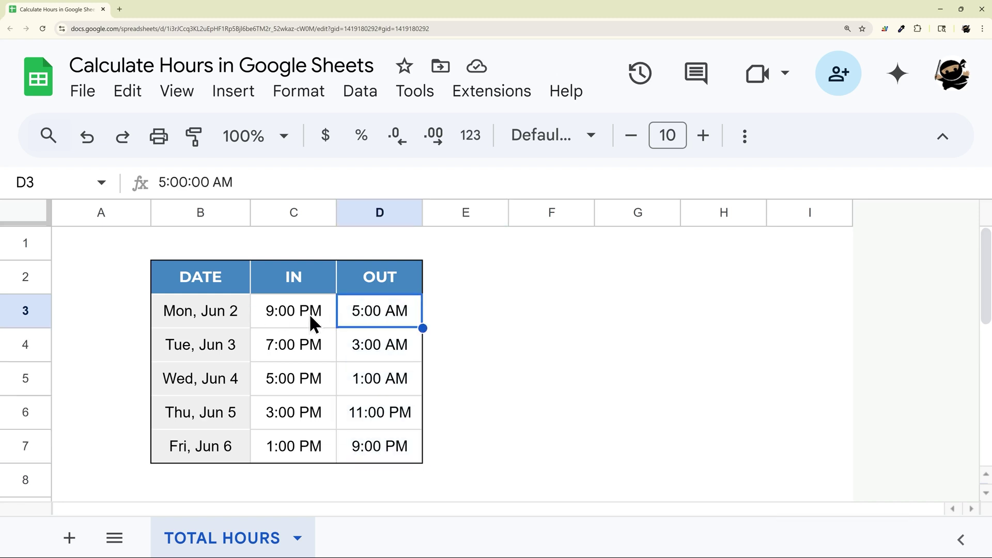
left_click(479, 315)
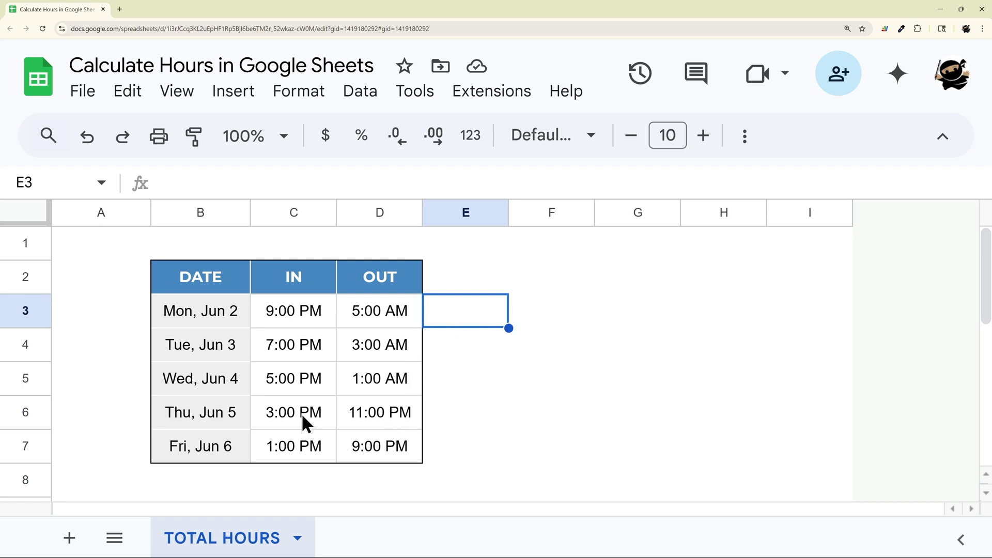
left_click_drag(302, 413, 383, 415)
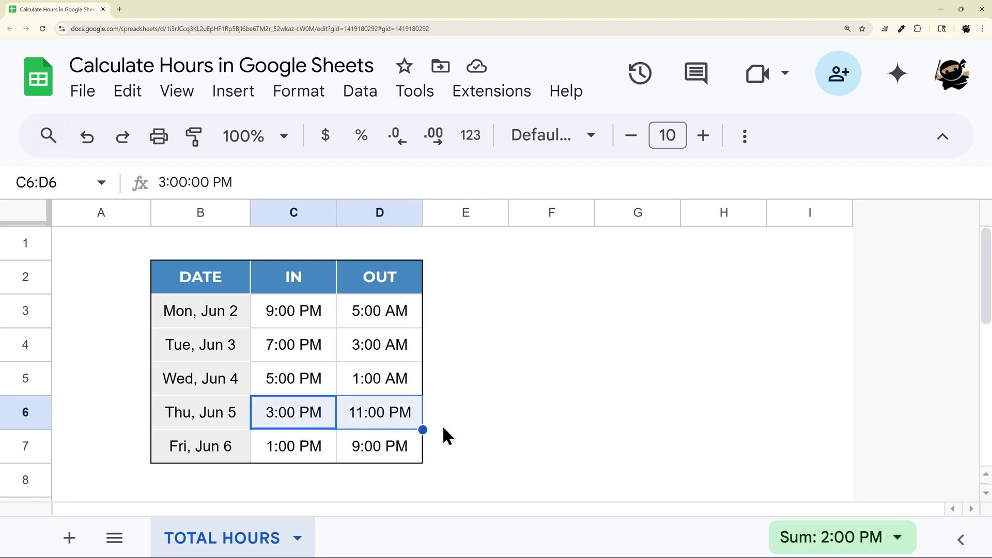
left_click(453, 302)
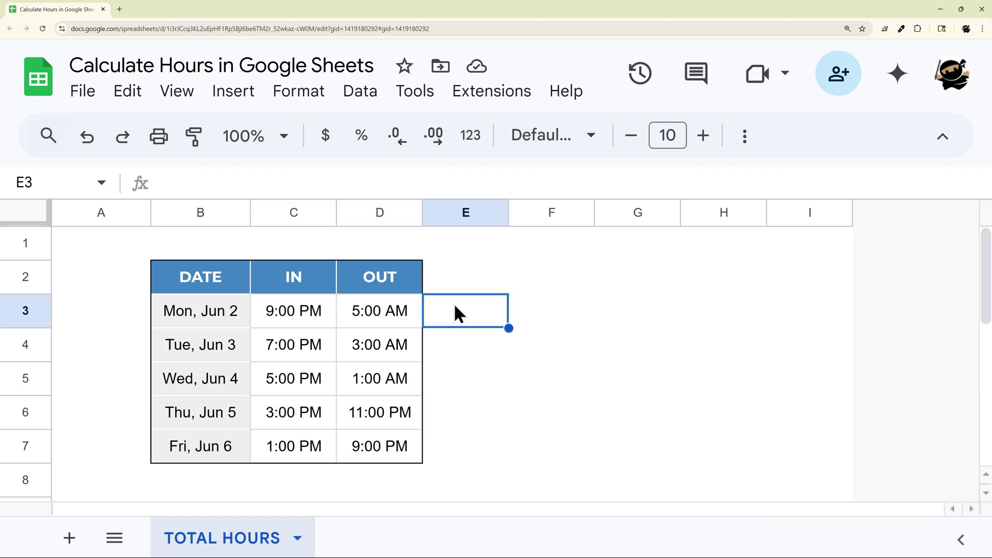
- Enter =IF(D3<C3,((D3+1)-C3)*24,(D3-C3)*24) in E3 for Monday's overnight hours
double_click(453, 303)
type("=IF(")
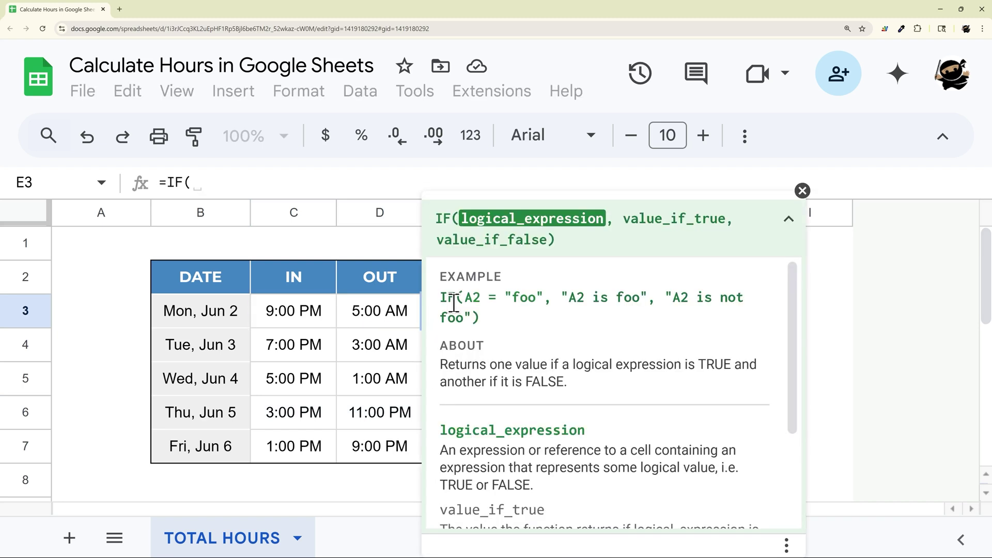
left_click(801, 191)
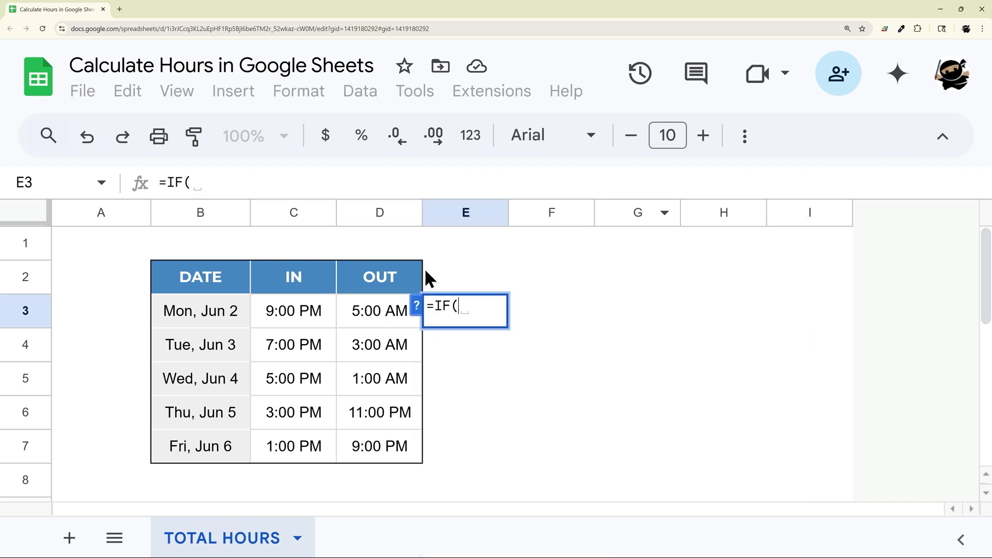
left_click(383, 311)
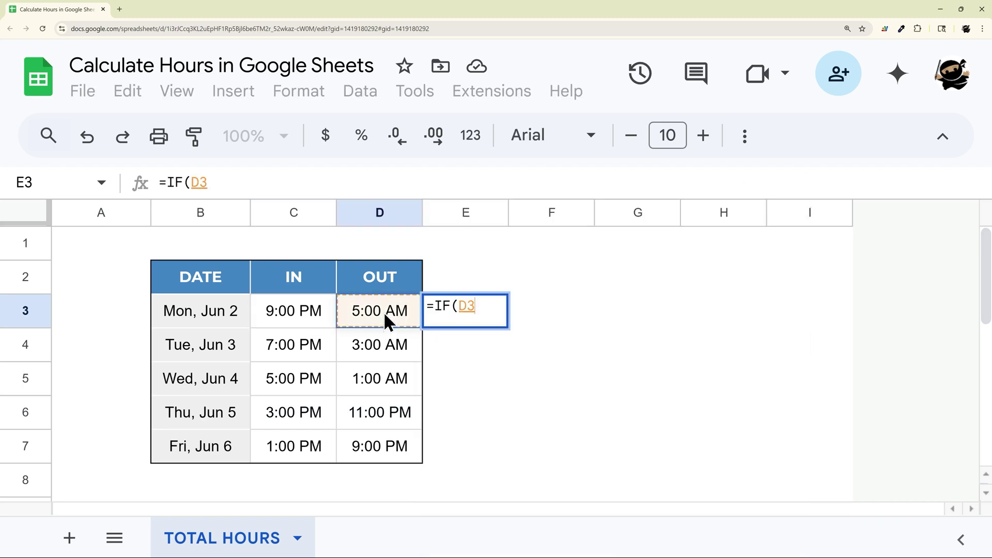
type("<")
left_click(298, 312)
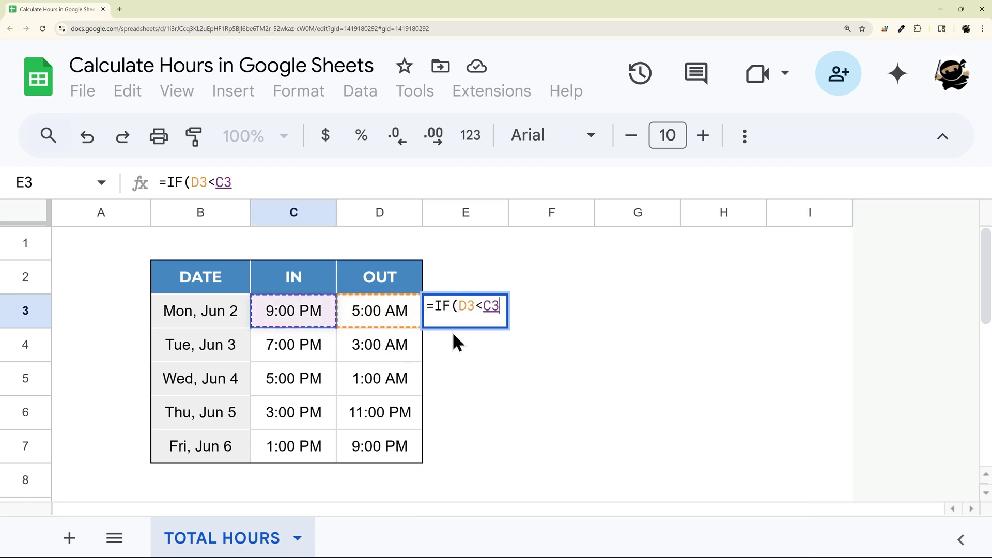
type(",")
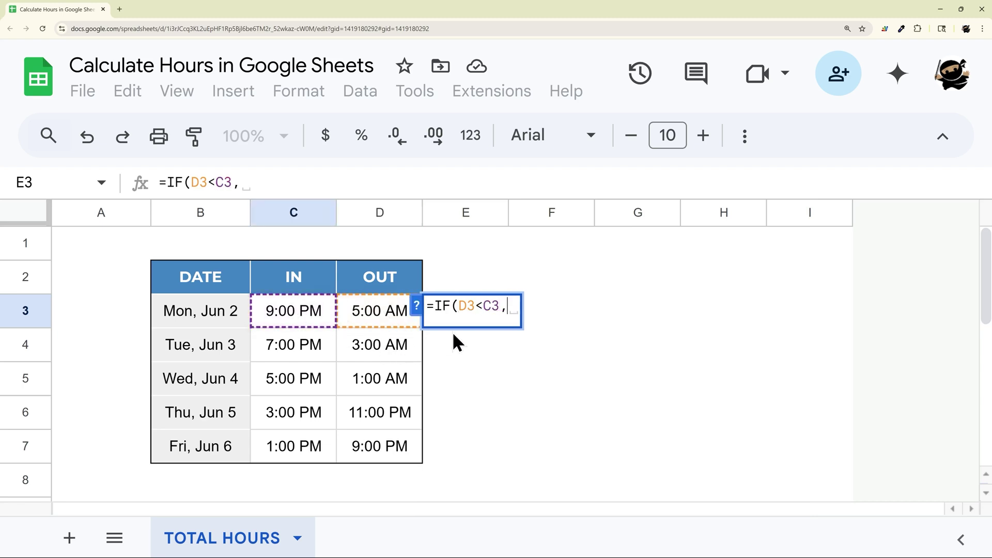
type("(D3")
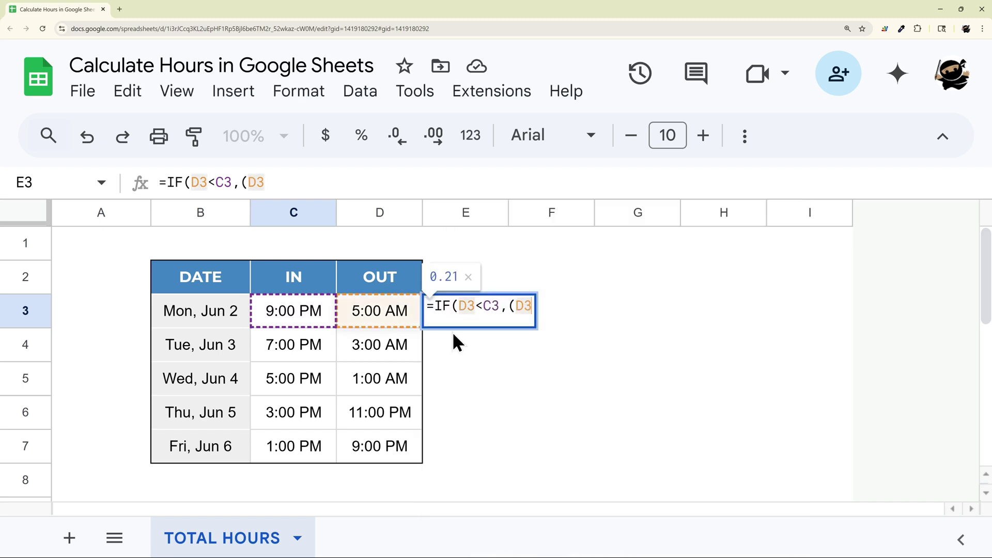
type("+1)")
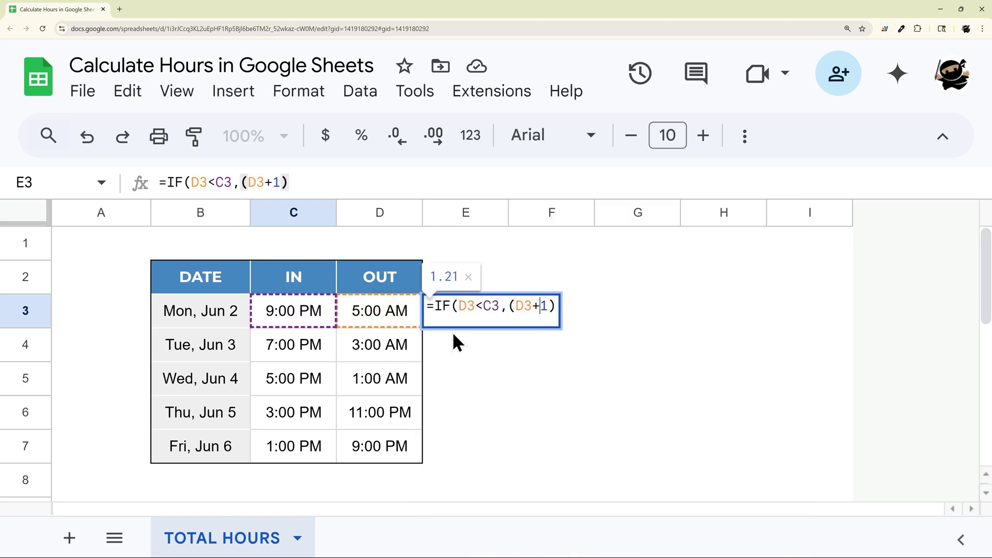
key("Left")
key("Left")
key("Left")
key("Left")
type("(")
key("End")
type("-C")
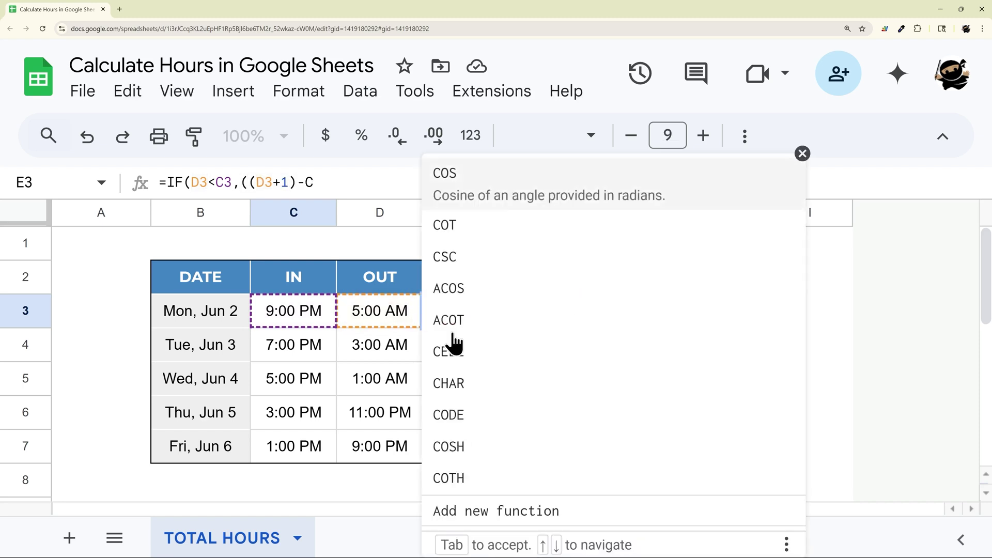
type("3)*2")
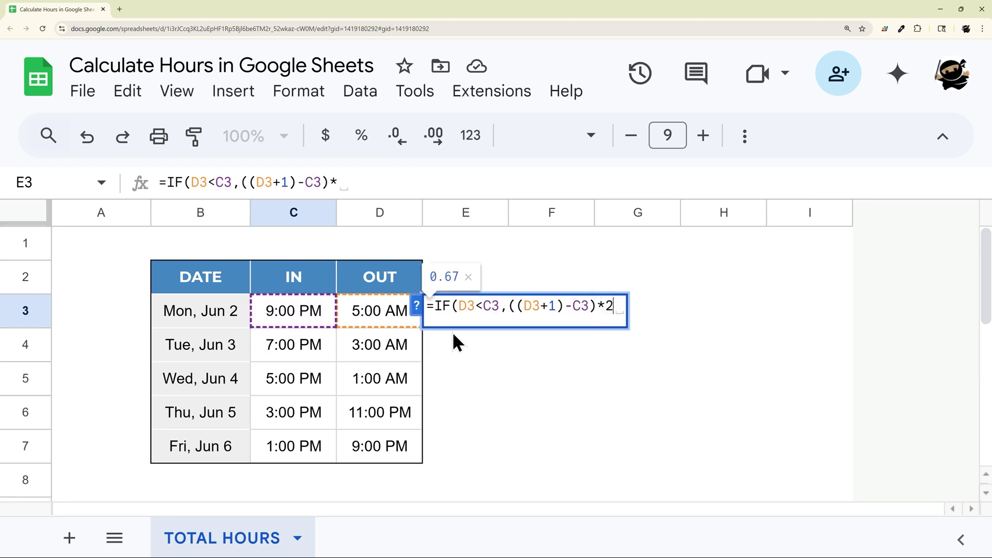
type("4,(")
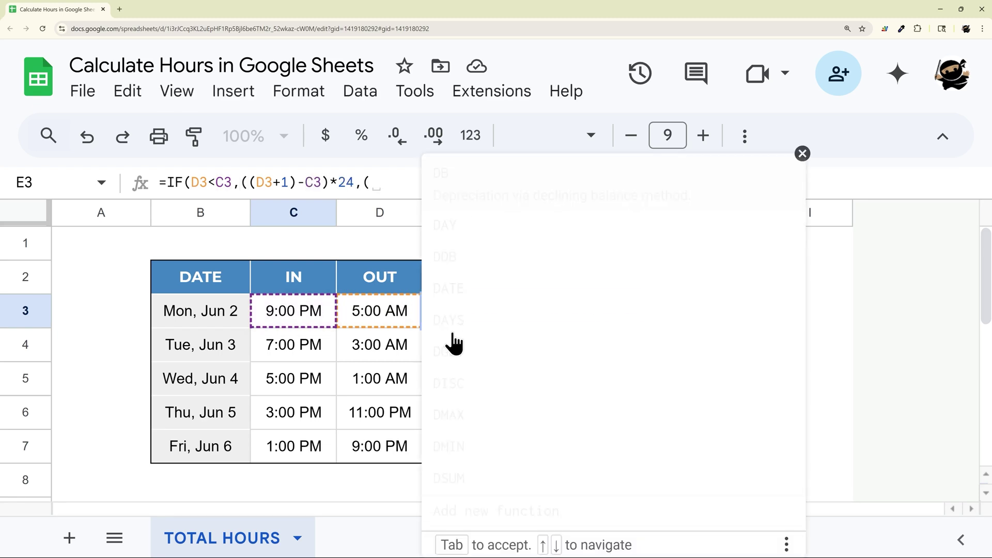
type("D3")
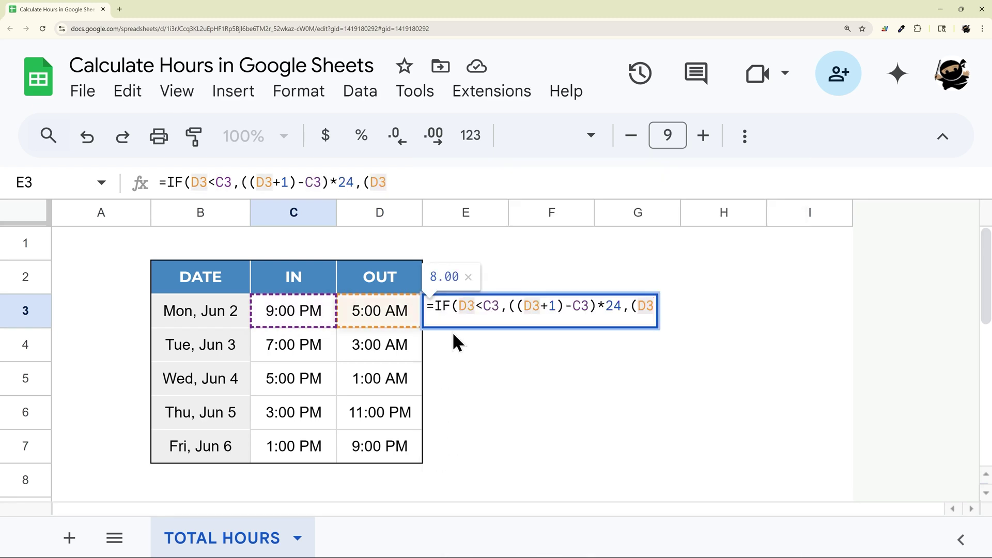
type("-C3)*24)")
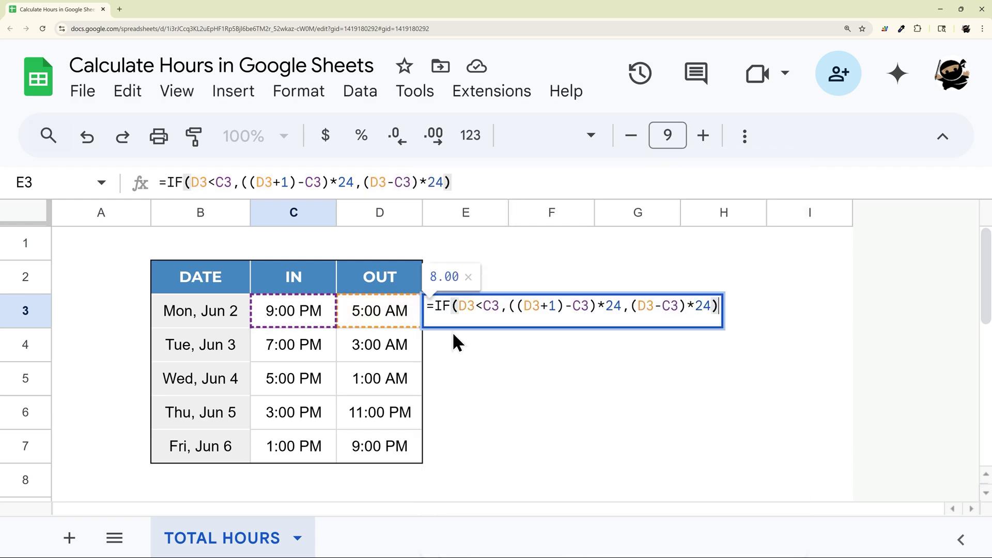
key("Return")
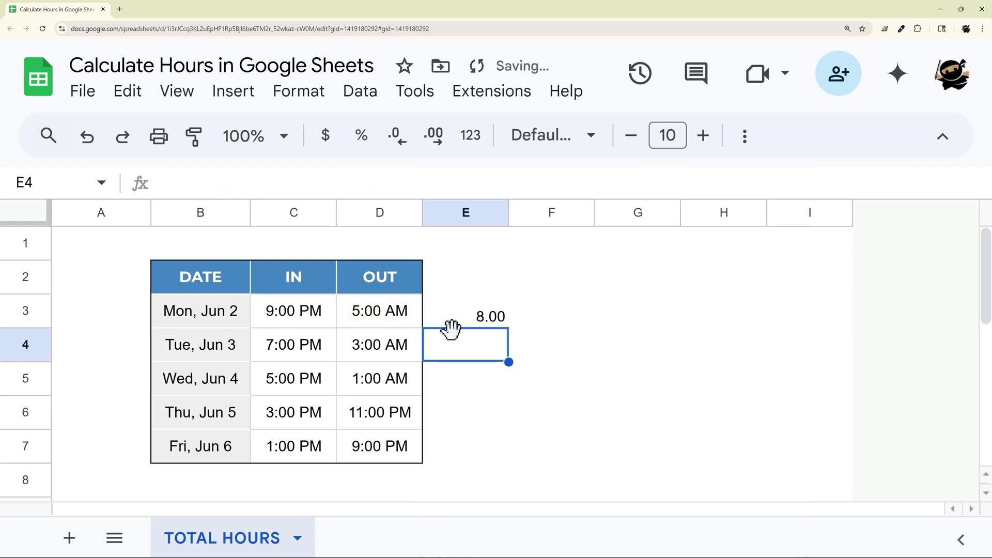
- Fill E3's formula down to E7, giving 8.00 hours for each day
left_click(500, 324)
left_click_drag(509, 327, 493, 449)
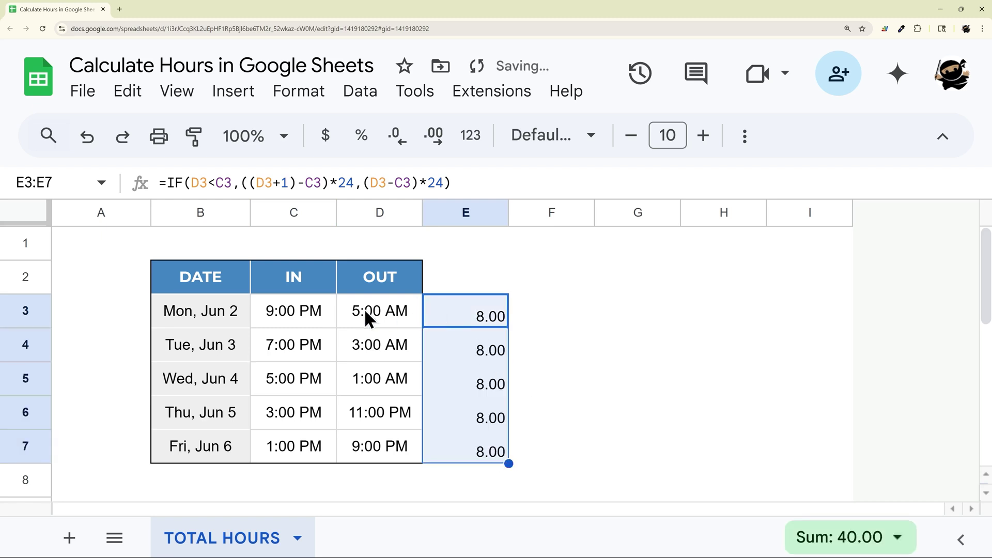
left_click(335, 310)
left_click(321, 346)
left_click_drag(323, 347, 364, 413)
left_click_drag(291, 383, 392, 385)
left_click(479, 309)
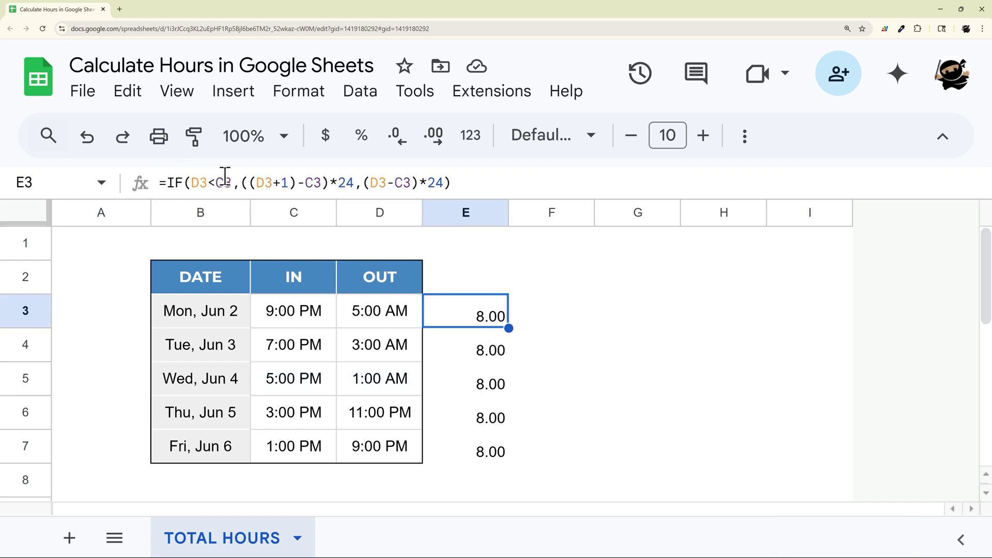
- Simplify E3 to =IF(D3<C3,(D3+1)-C3,D3-C3)*24 and refill it down to E7
left_click(330, 183)
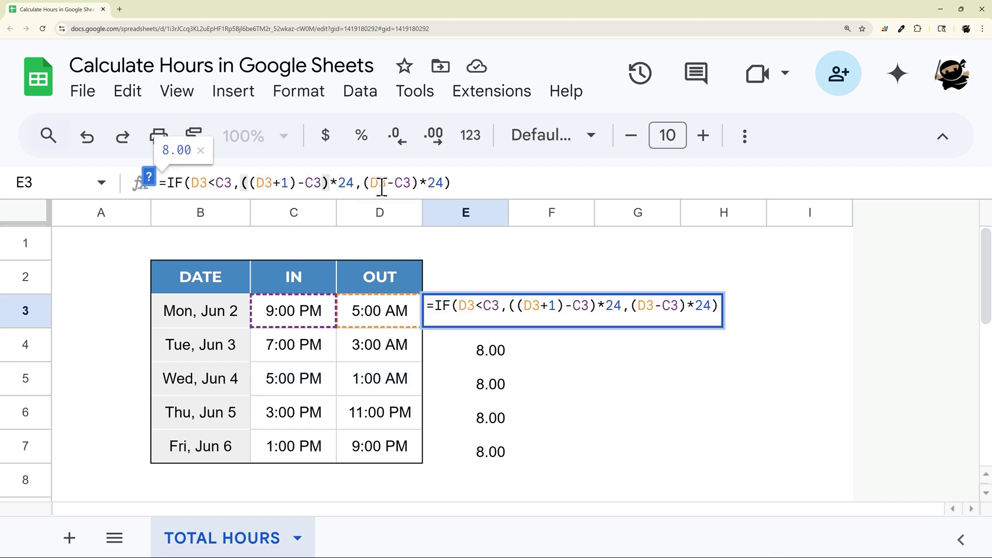
key("BackSpace")
key("Delete")
key("Delete")
key("Delete")
key("Left")
key("Left")
key("Left")
key("Left")
key("Left")
key("Left")
key("Left")
key("Left")
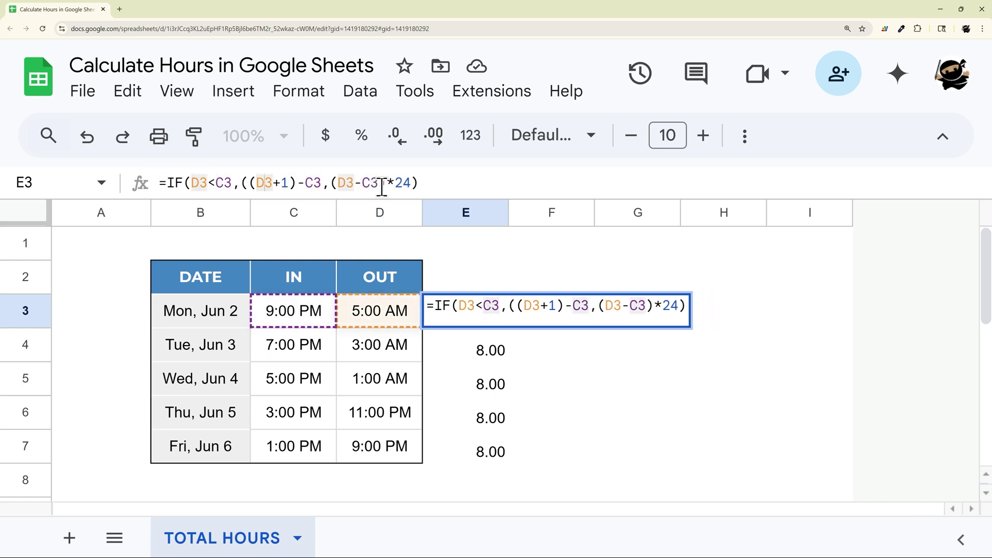
key("BackSpace")
key("Right")
key("Right")
key("Right")
key("Right")
key("Right")
key("Right")
key("Right")
key("Right")
key("Right")
key("Delete")
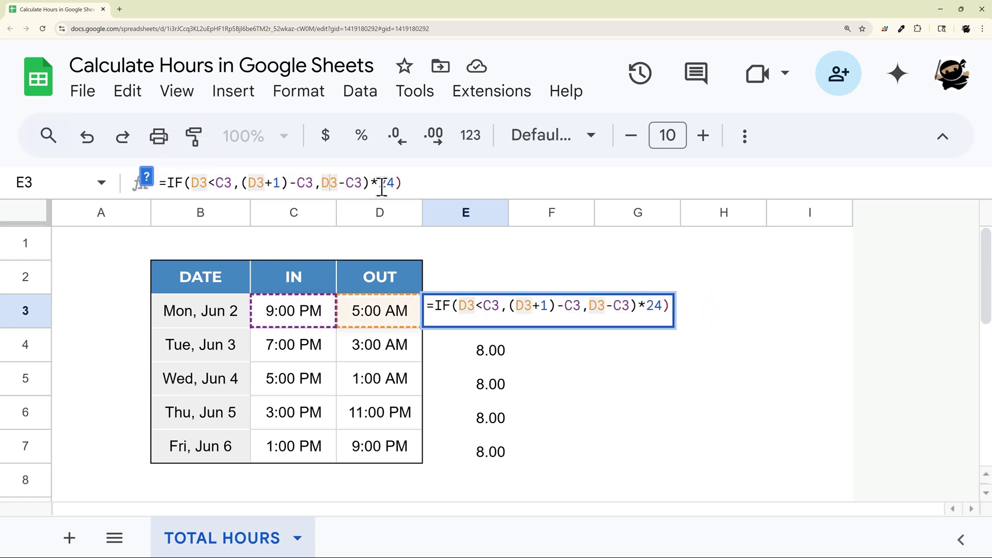
key("Right")
key("Right")
key("Right")
key("Right")
key("Right")
key("Right")
key("Delete")
key("Delete")
key("Delete")
key("Delete")
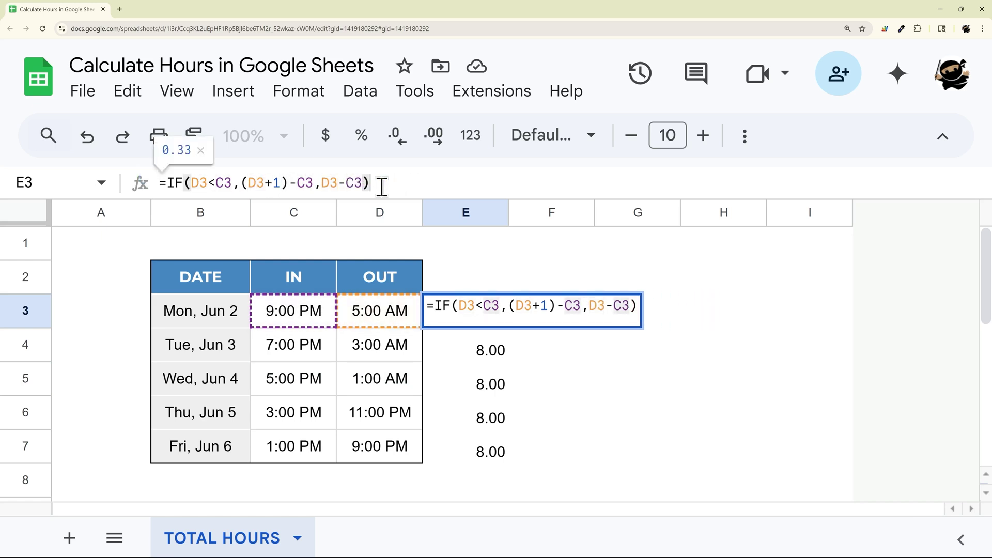
type("*24")
key("Return")
left_click(506, 321)
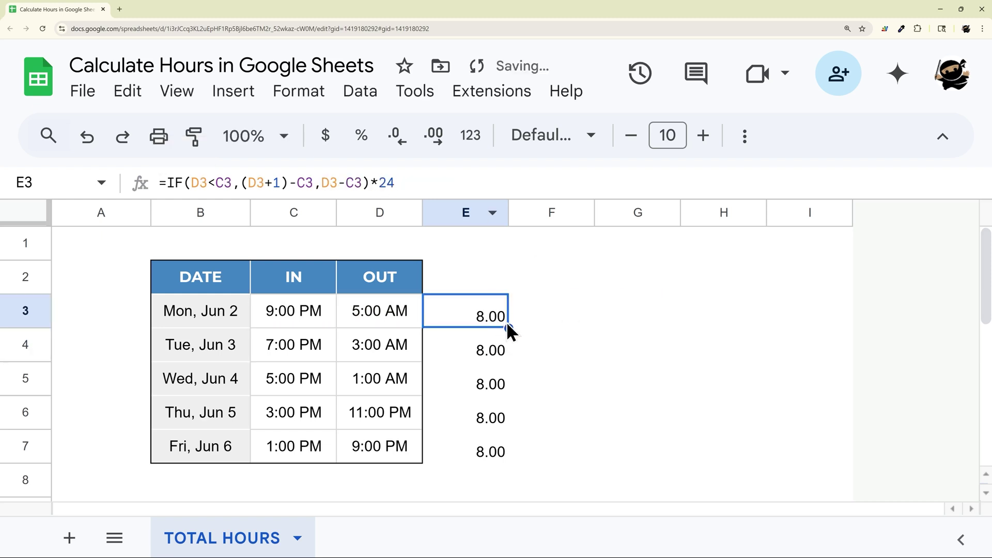
left_click_drag(507, 327, 499, 451)
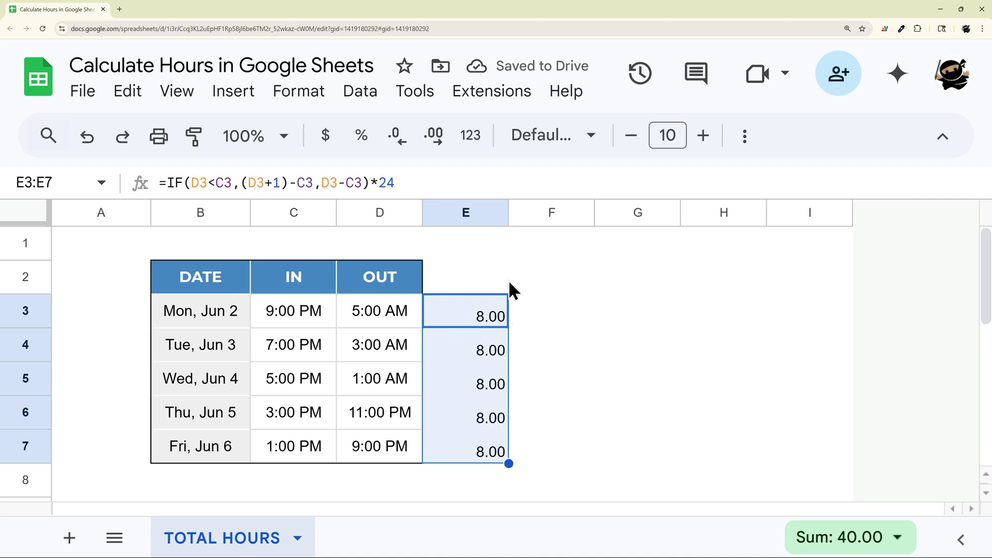
- Enter an ARRAYFORMULA IF in E2 adding a day when D3:D7 is before C3:C7, times 24
left_click(488, 279)
type("=arr")
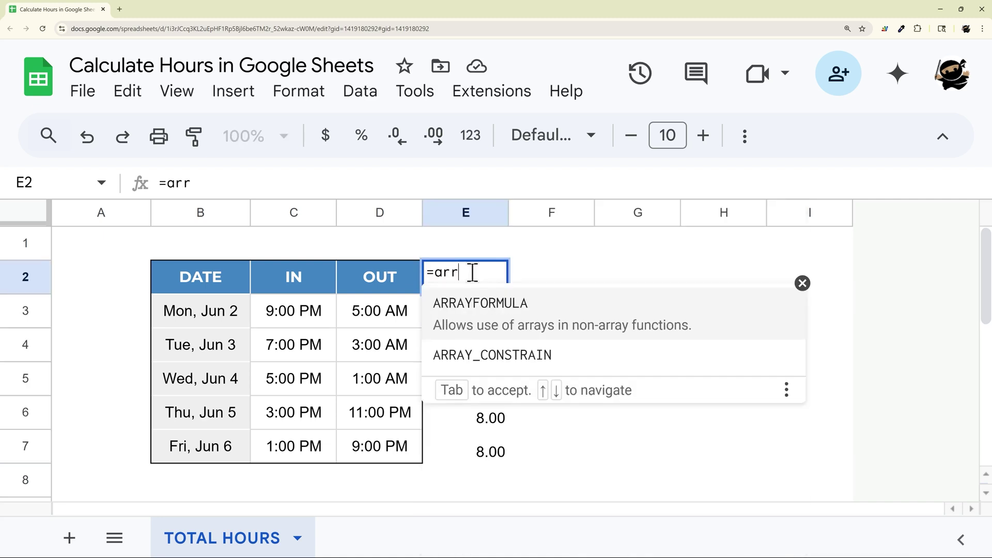
type("ayformula(IF(")
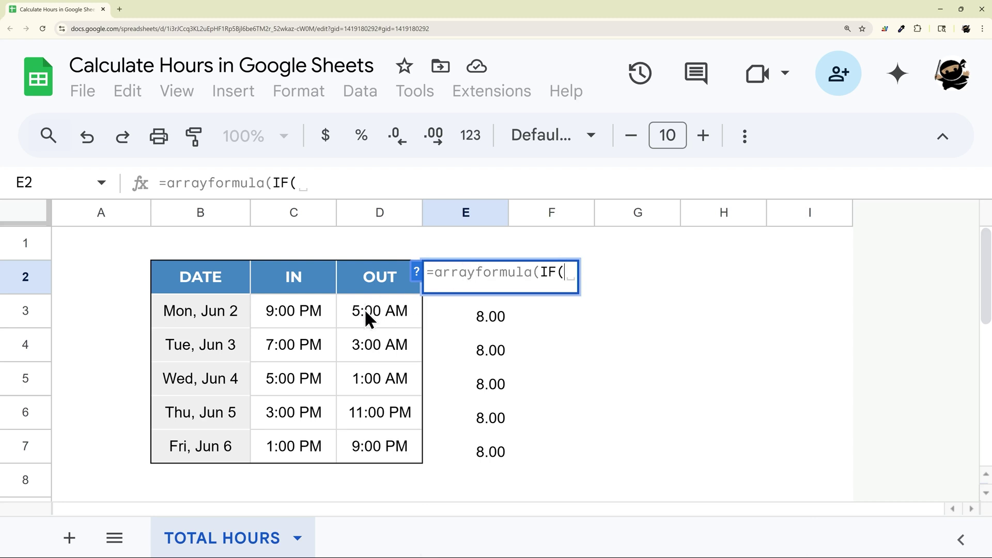
left_click_drag(368, 317, 368, 445)
type("<")
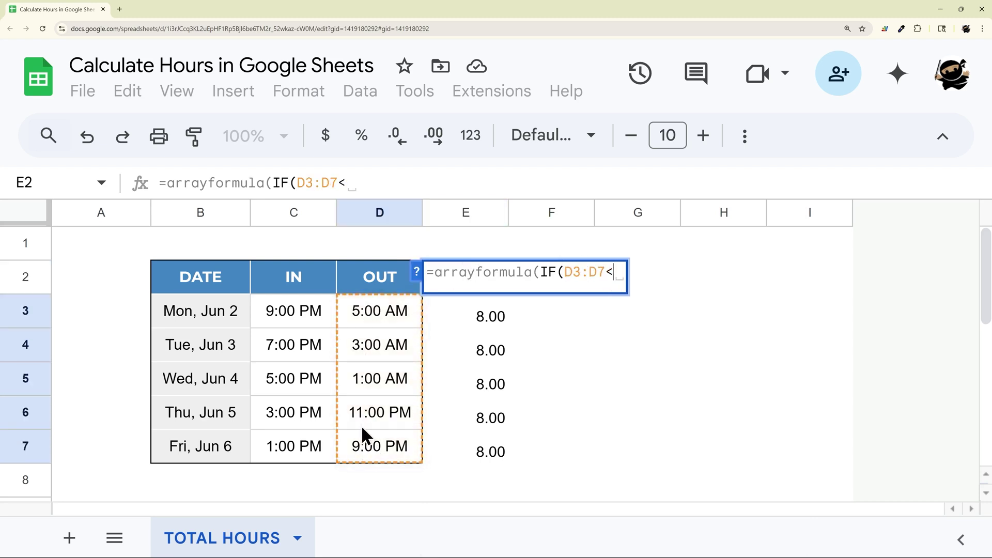
left_click_drag(310, 317, 308, 447)
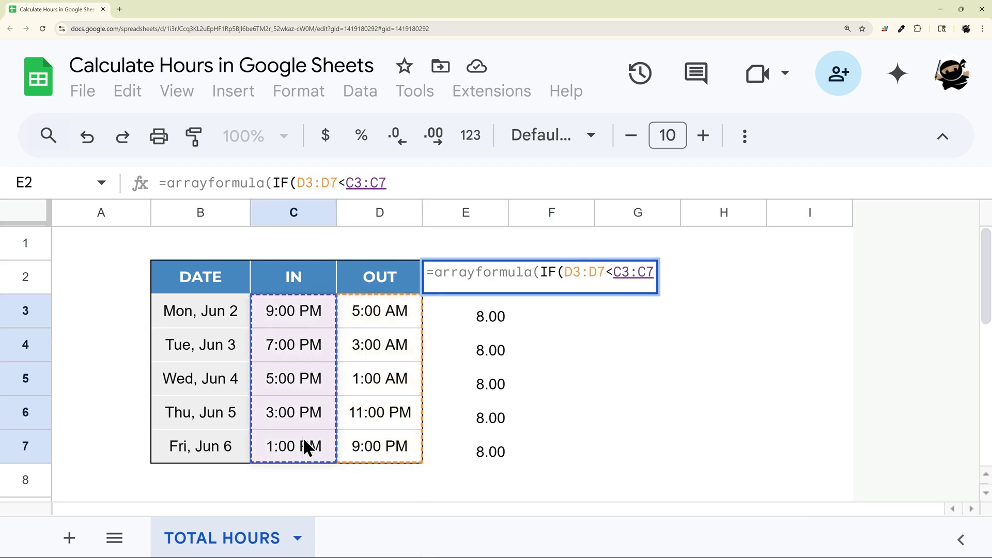
type(",D3:D&")
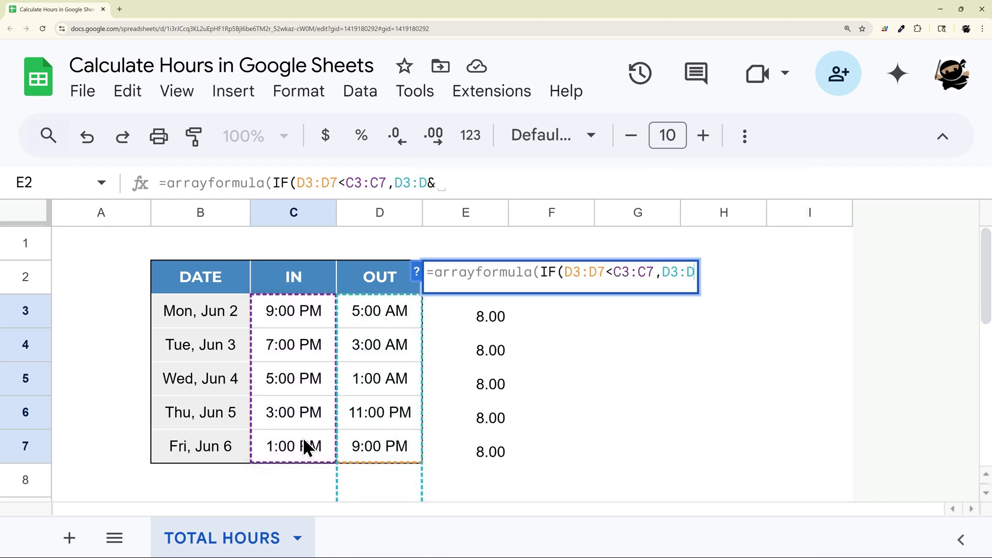
key("BackSpace")
type("7+1)")
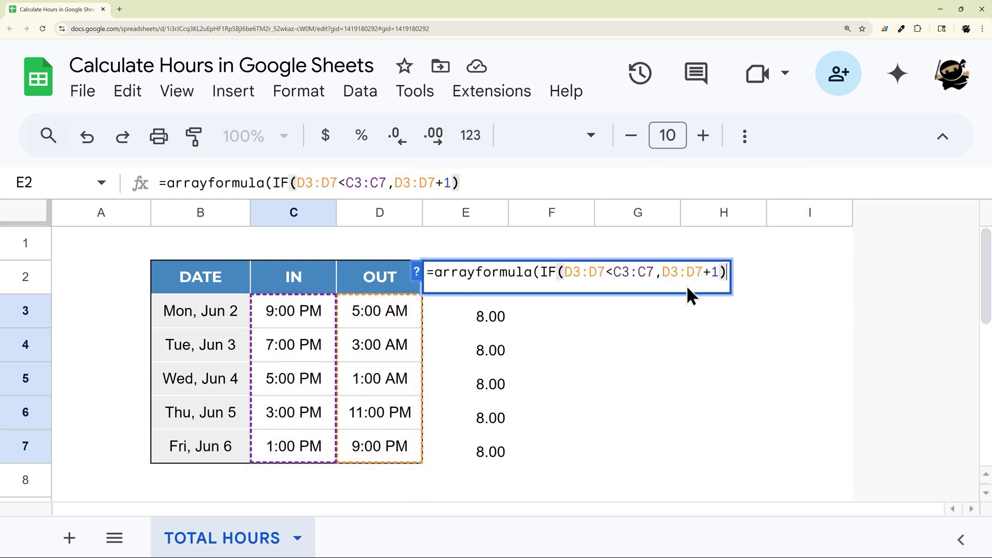
left_click(665, 274)
type("(")
key("End")
type("-C")
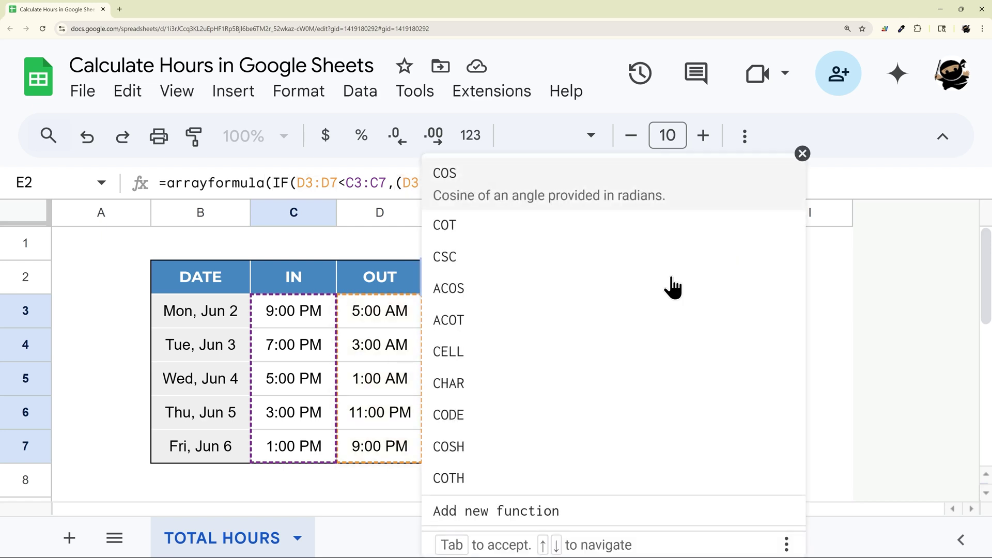
type("3:C8")
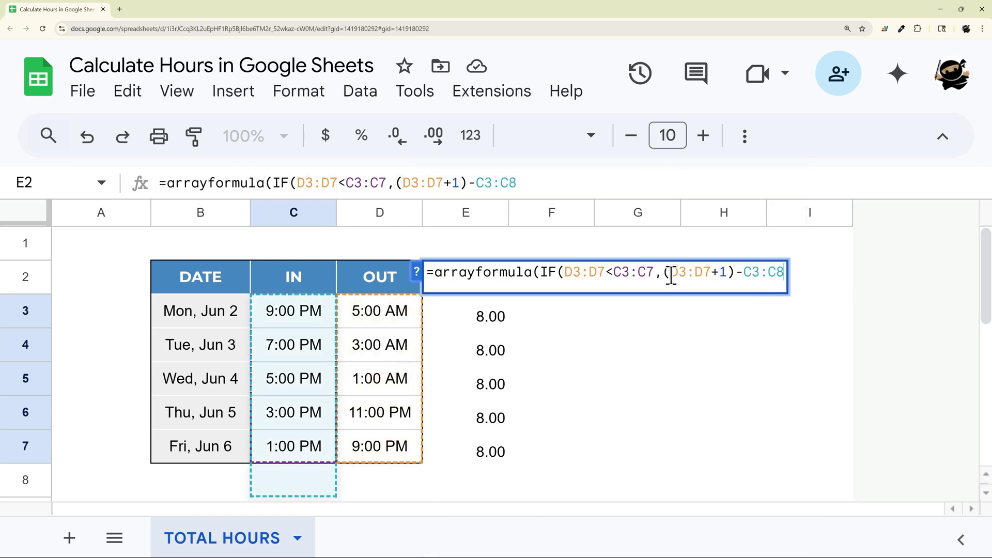
key("BackSpace")
type("7,")
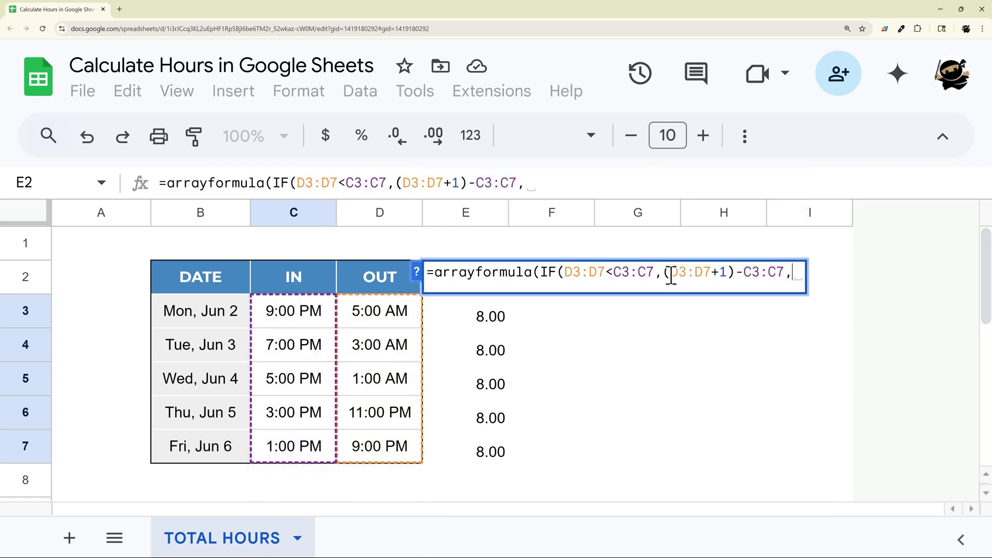
type("D3:D7")
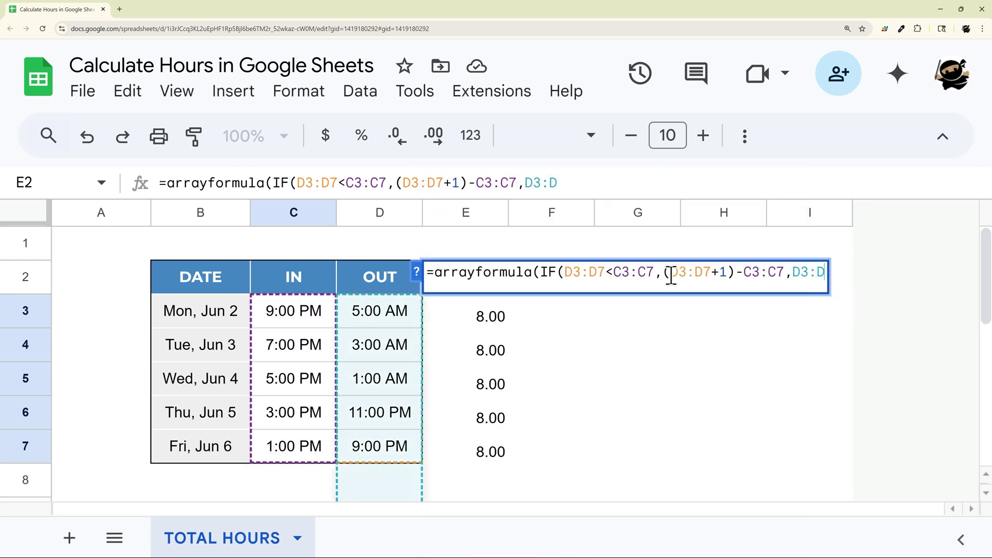
type("-C3:C7")
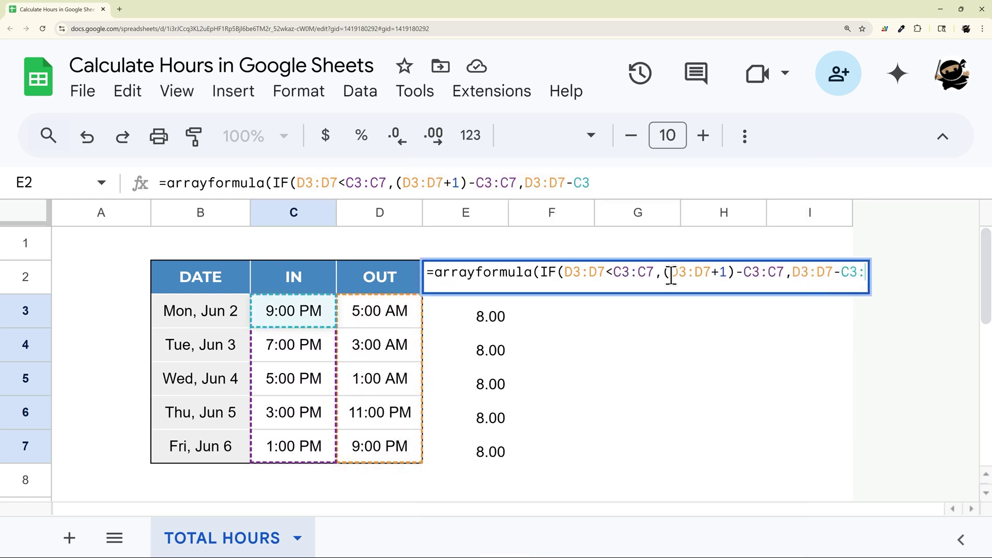
type(")")
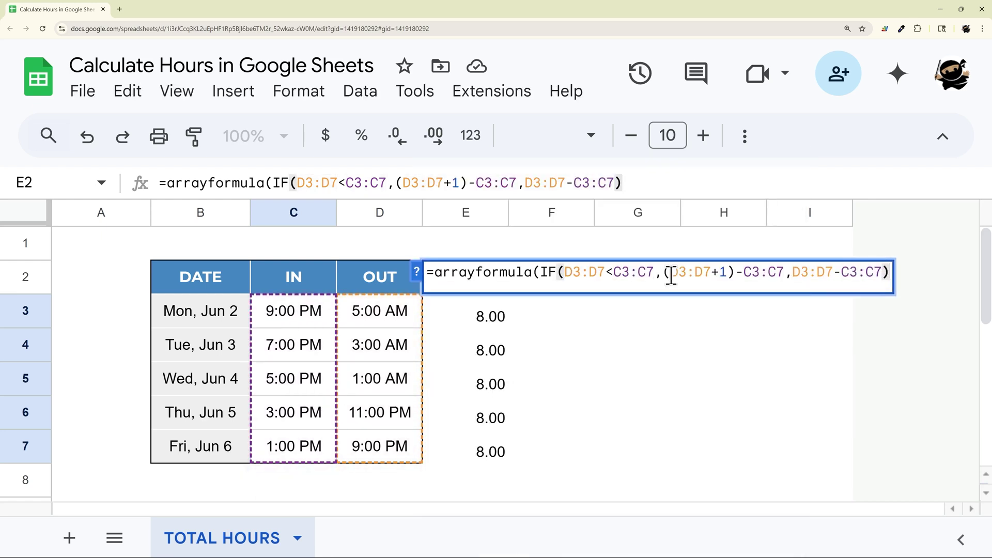
type("*24)")
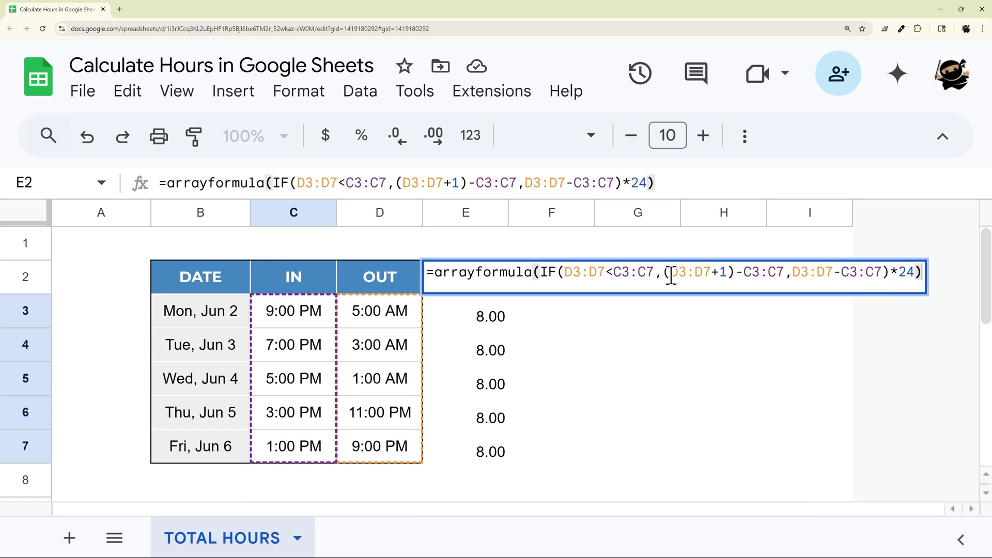
key("Return")
- Clear E3:E7 and move the array formula from E2 to F3
left_click_drag(474, 318, 463, 449)
key("Delete")
left_click(532, 287)
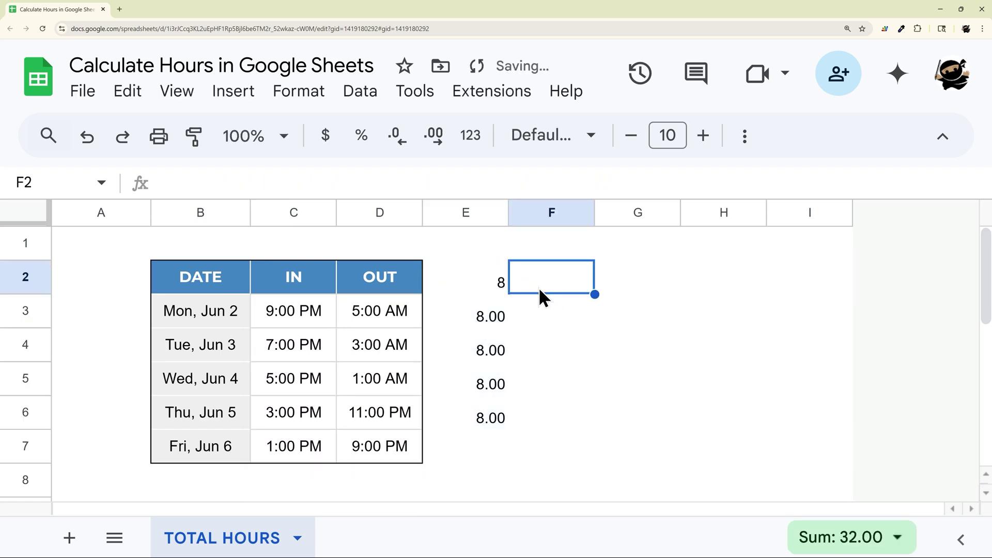
left_click(494, 279)
left_click(409, 182)
key("ctrl+a")
key("ctrl+c")
key("Delete")
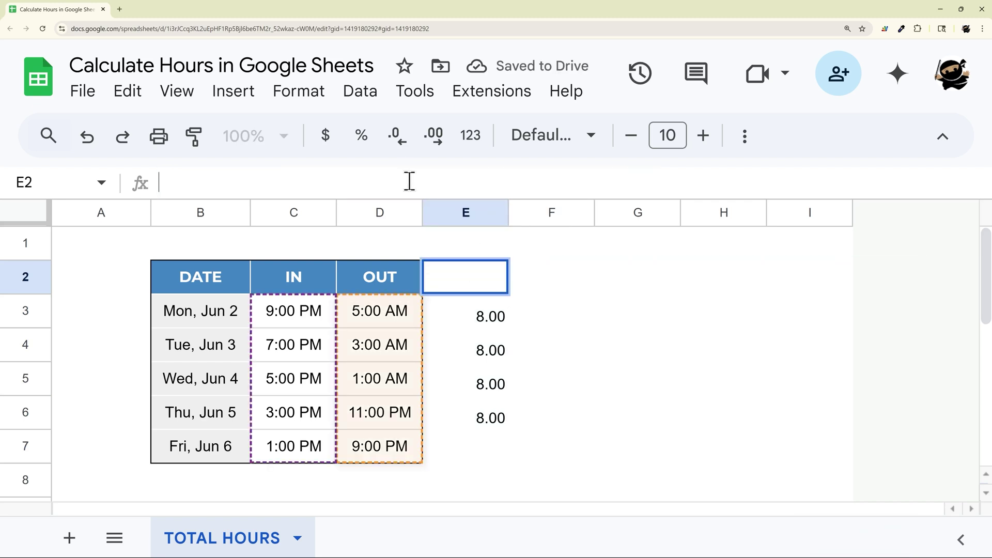
key("Return")
left_click(550, 320)
key("ctrl+v")
key("Return")
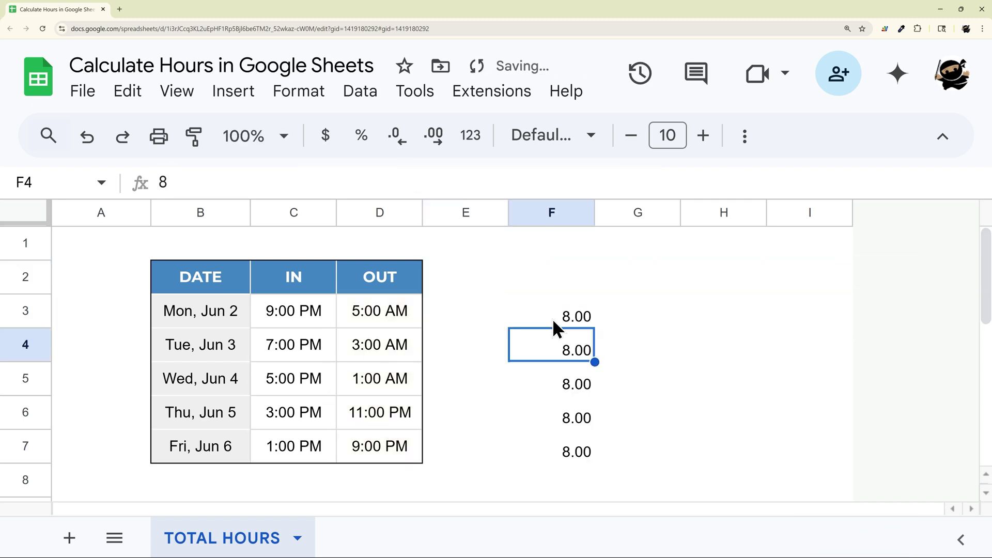
- Wrap F3's array formula in SUM so it shows the 40.00-hour total
left_click_drag(557, 312, 582, 452)
left_click(551, 311)
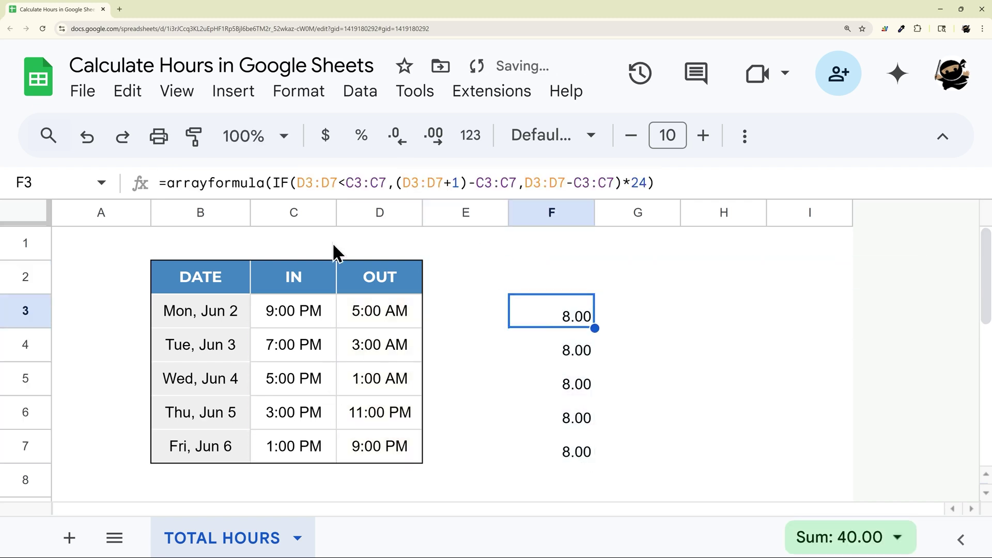
left_click(165, 183)
type("sum(")
key("End")
type(")")
key("Return")
left_click(554, 312)
scroll(553, 336, "down", 1)
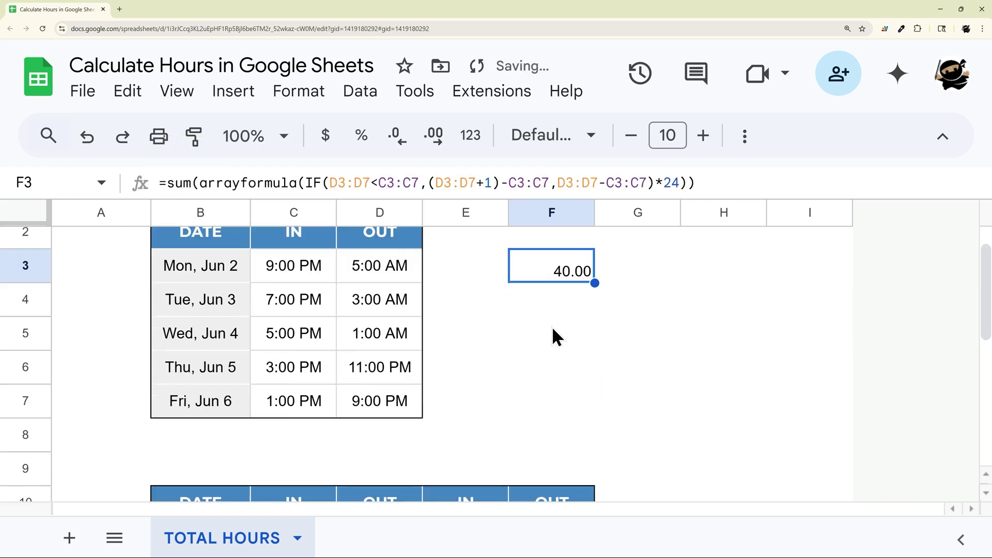
- Copy F3's total formula into H11 beside the split-shift table
left_click(554, 180)
key("ctrl+a")
scroll(625, 315, "down", 3)
key("ctrl+c")
key("Escape")
double_click(718, 362)
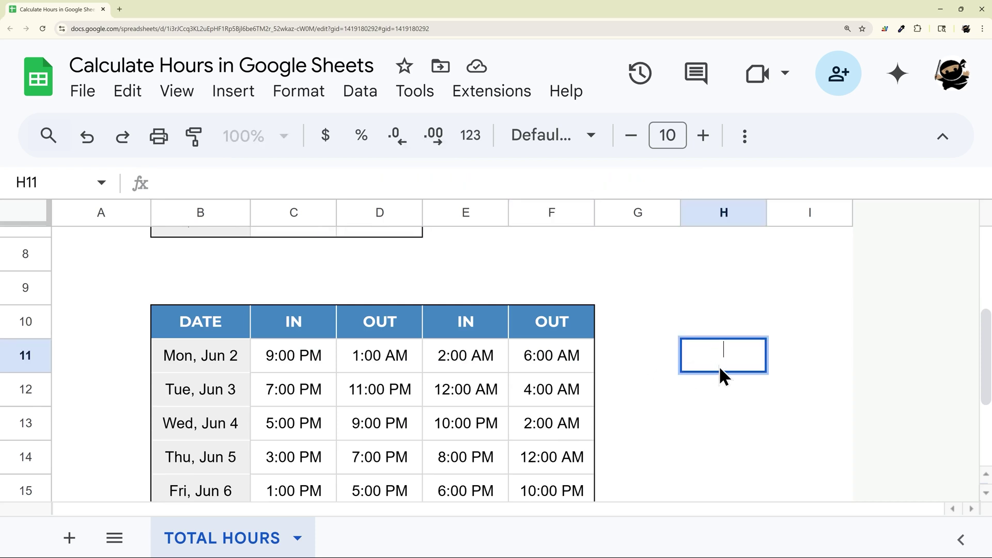
key("ctrl+v")
key("Return")
- In G11, enter Monday's first shift term =IF(D11<C11,(D11+1)-C11,D11-C11)
left_click(599, 356)
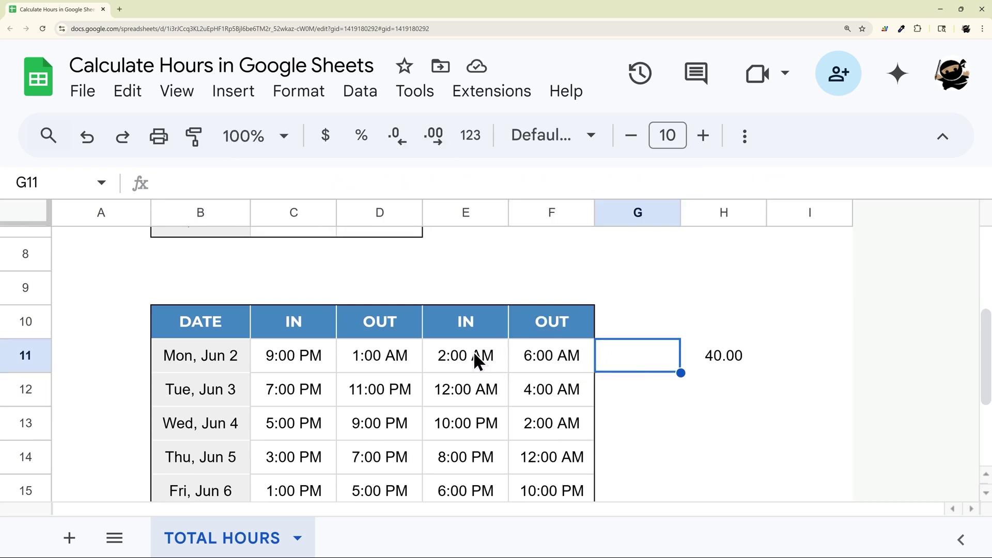
left_click_drag(253, 357, 577, 356)
left_click(635, 355)
left_click(724, 353)
left_click(582, 362)
left_click(619, 366)
type("=")
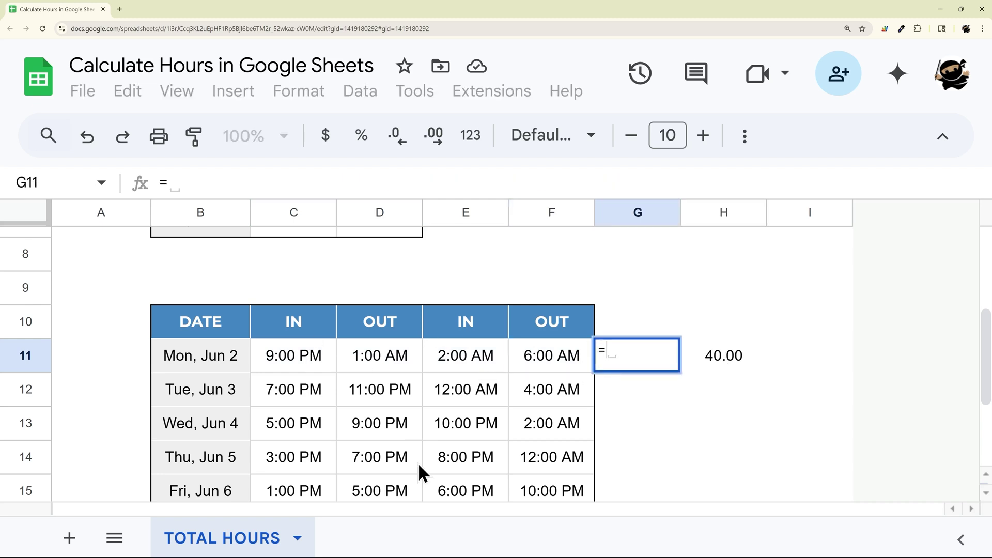
type("IF(")
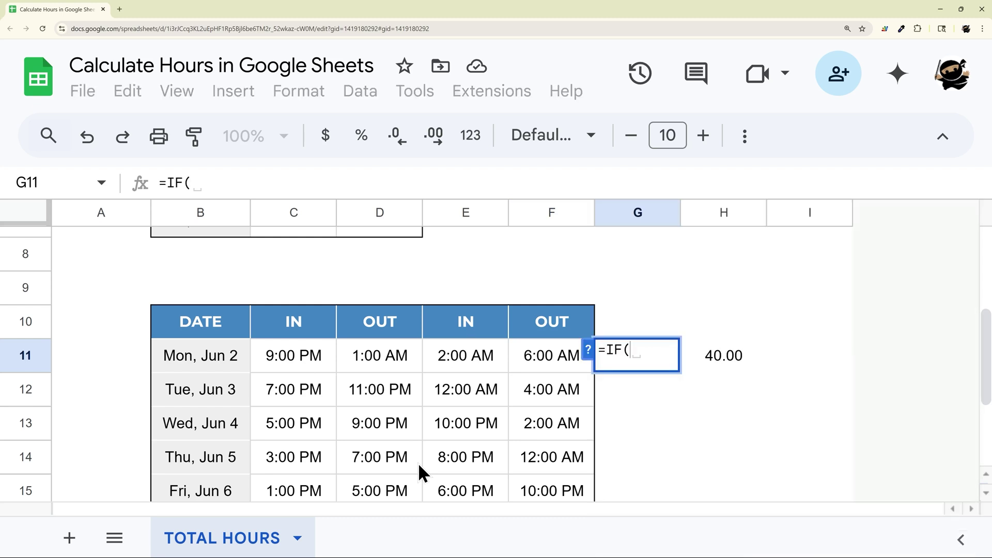
left_click(370, 347)
type("<")
left_click(297, 355)
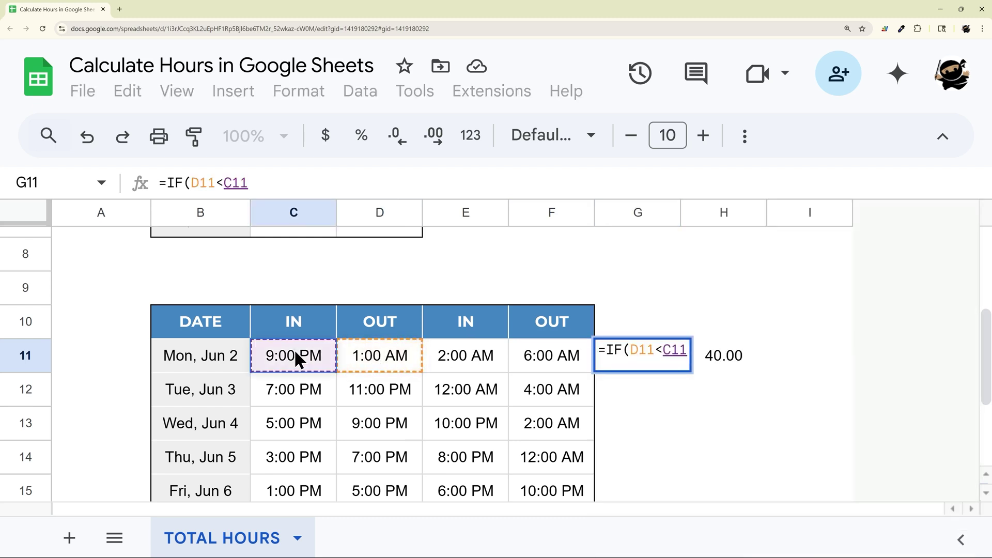
type(",(D")
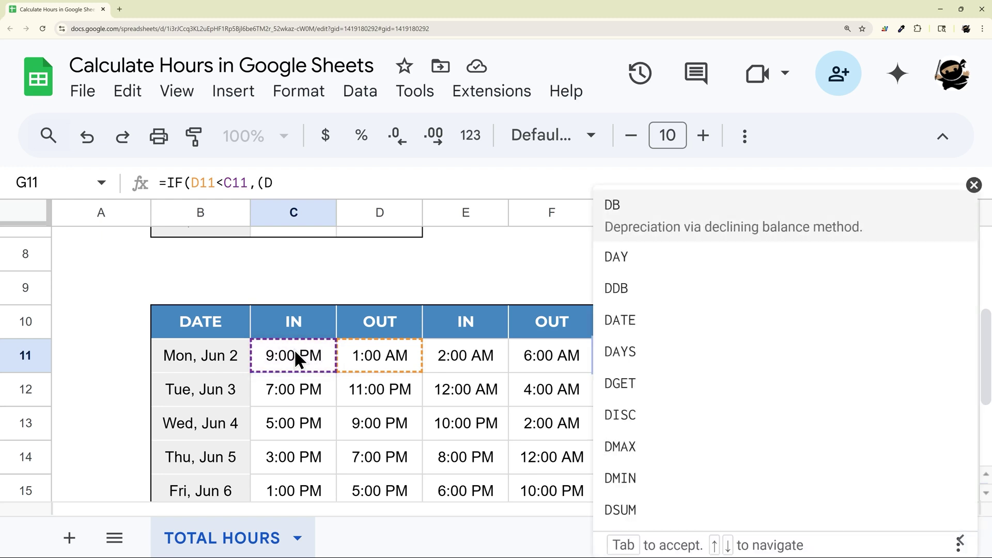
type("11+1)-C1")
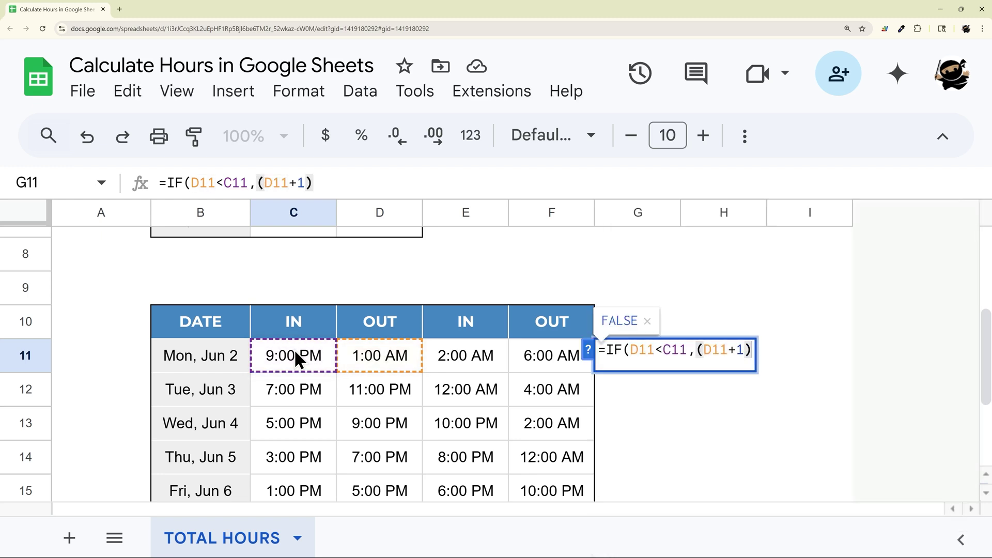
type("1,(D")
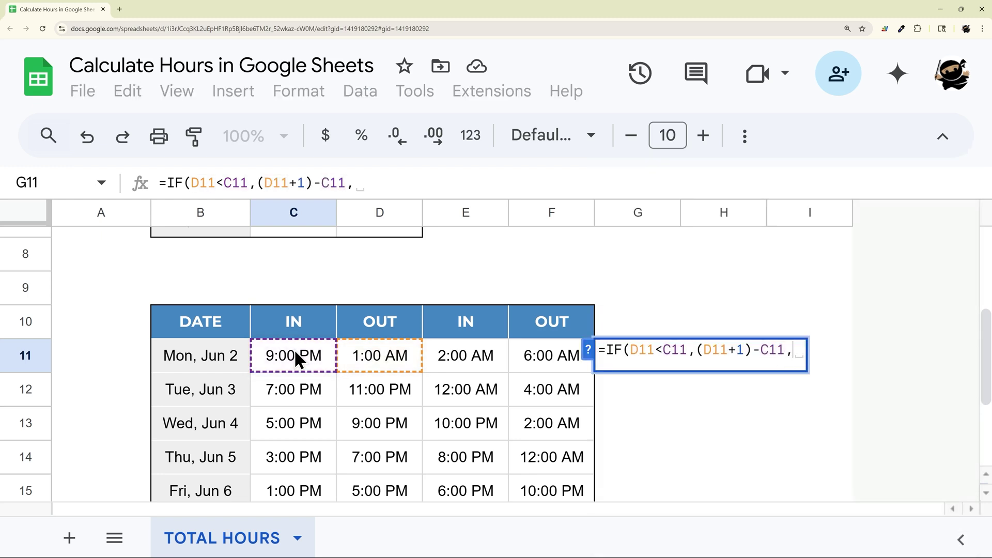
key("BackSpace")
key("BackSpace")
type("D11-C11)")
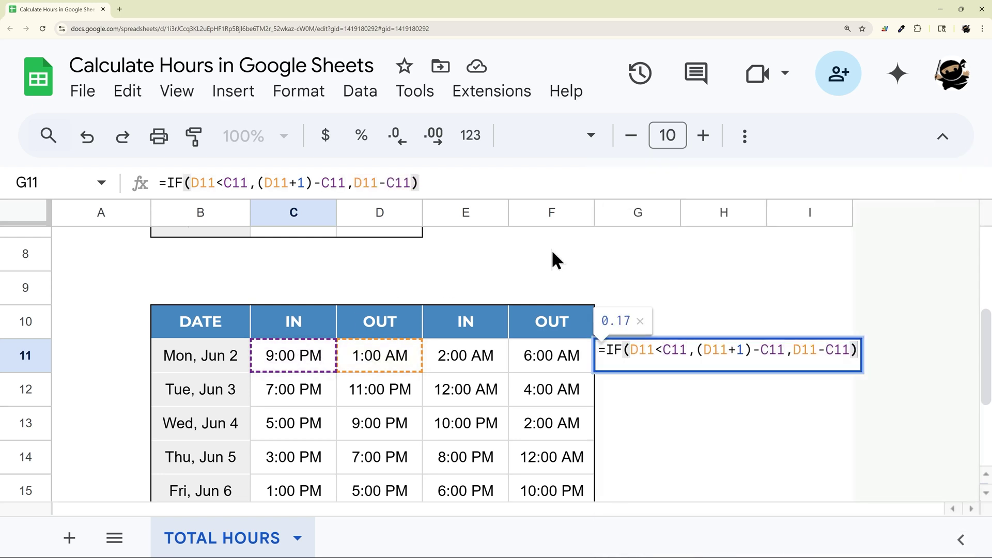
- Append a plus sign and a duplicate of the first IF expression in G11
left_click_drag(609, 349, 857, 349)
left_click(856, 349)
type("+")
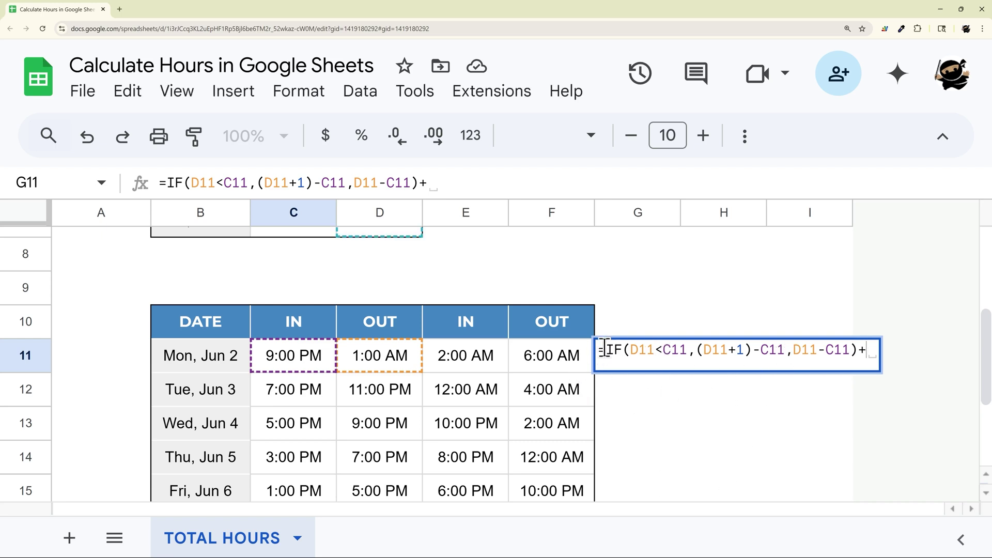
left_click_drag(604, 349, 920, 352)
key("ctrl+c")
left_click(885, 365)
key("ctrl+v")
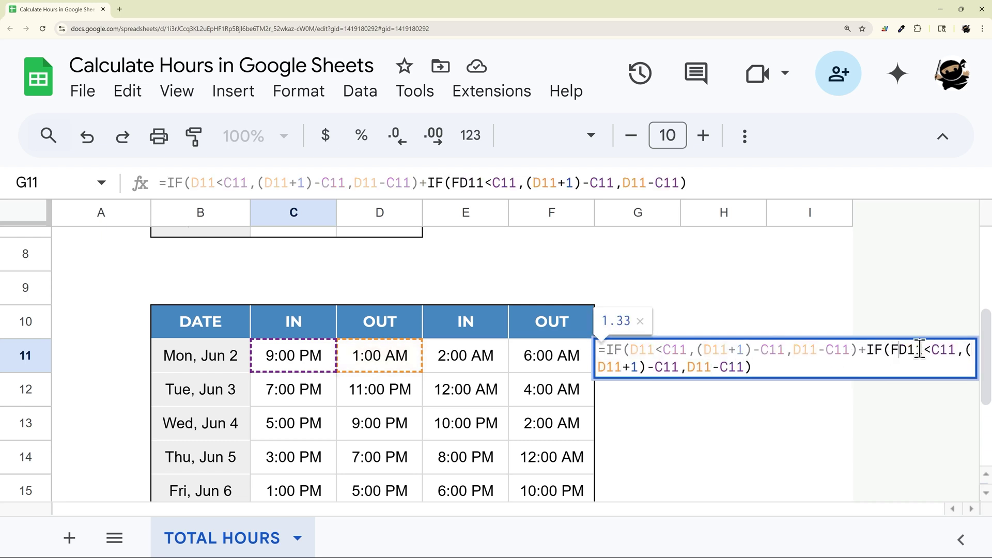
- Point the second IF at F11 and E11, then commit G11's formula, giving 0.33
type("F11")
key("Right")
key("Right")
key("Right")
key("Right")
key("Right")
key("Right")
key("shift+Right")
key("shift+Right")
key("shift+Right")
type("F11")
key("Right")
key("Right")
key("Right")
key("Right")
key("Right")
key("Right")
key("Right")
key("Right")
key("shift+Right")
key("shift+Right")
key("shift+Right")
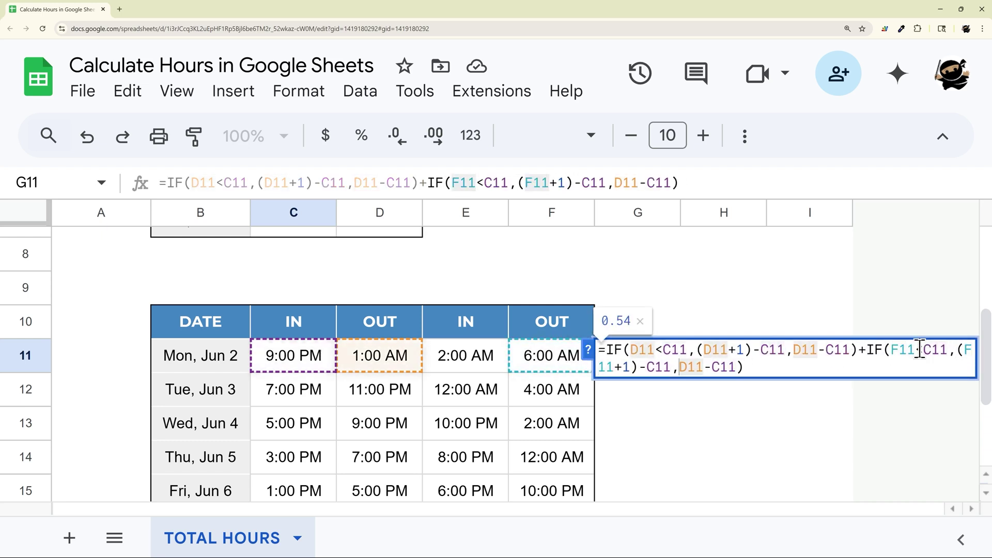
type("F11")
key("shift+Right")
key("shift+Right")
key("shift+Right")
type("E11")
key("Right")
key("Right")
key("Right")
key("Right")
key("Right")
key("Right")
key("Right")
key("Right")
key("Right")
key("shift+Right")
key("shift+Right")
key("shift+Right")
type("E11")
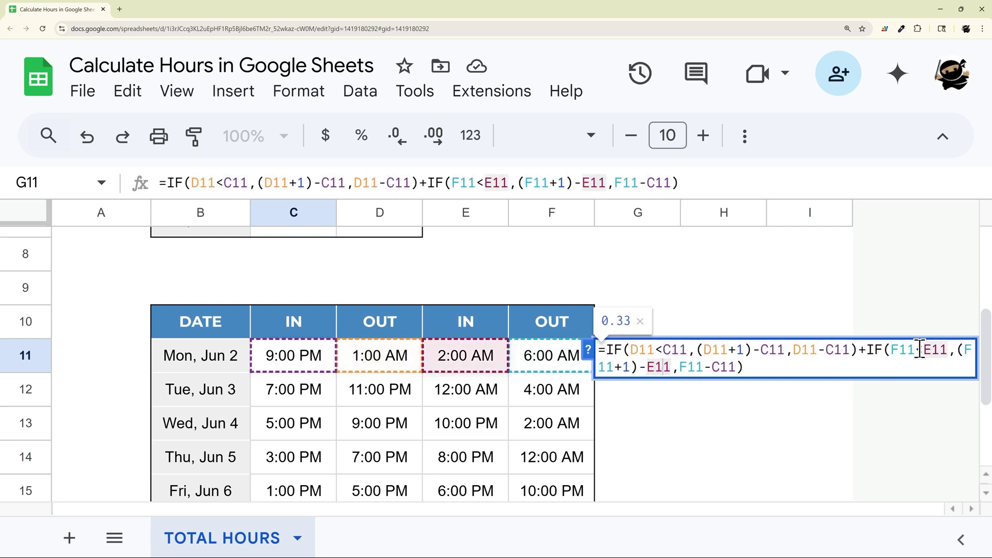
key("Right")
key("Right")
key("Right")
key("Right")
key("Right")
key("shift+Right")
key("shift+Right")
key("shift+Right")
type("E11")
key("Right")
key("Return")
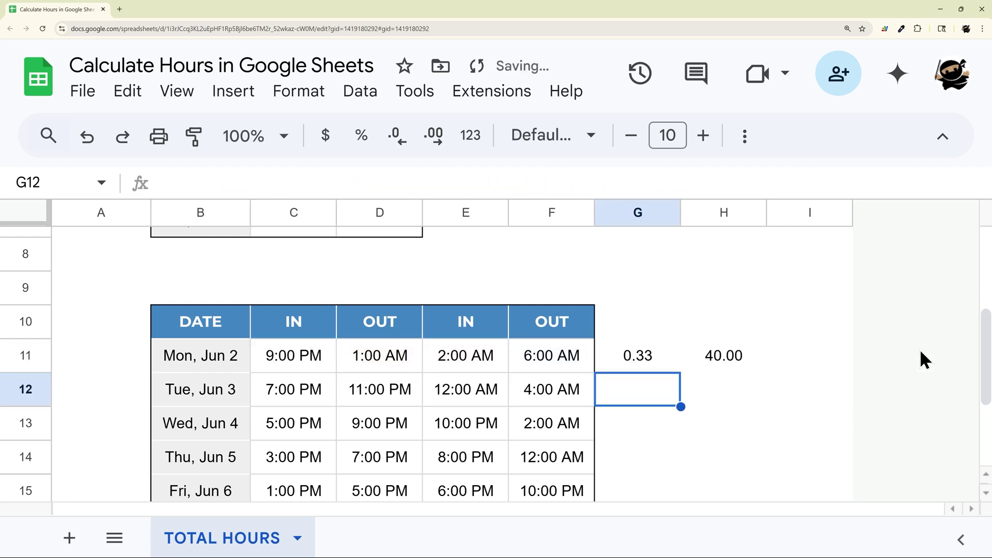
- Wrap G11's two IFs in parentheses and multiply by 24 to get 8.00 hours
left_click(659, 357)
double_click(661, 356)
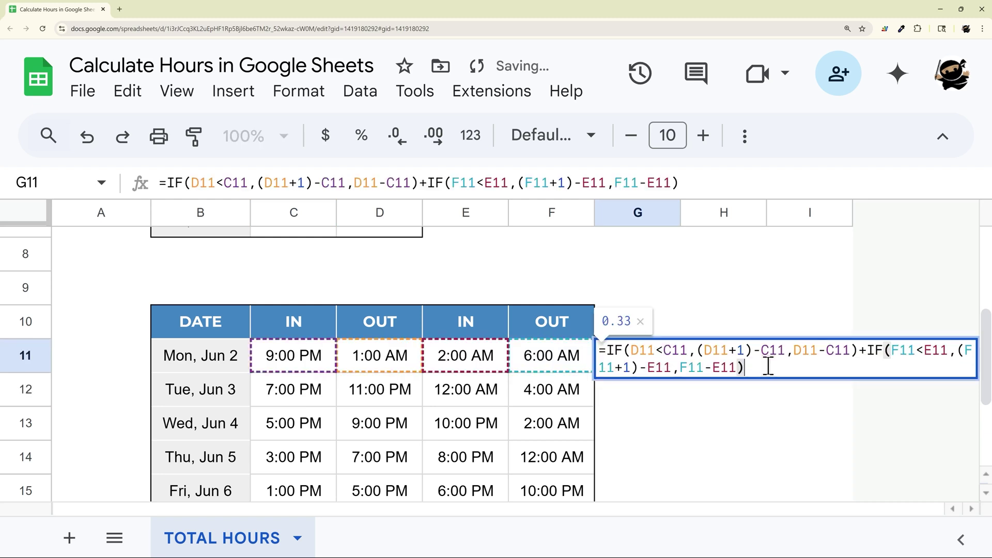
type(")")
key("ctrl+Home")
key("Right")
type("(")
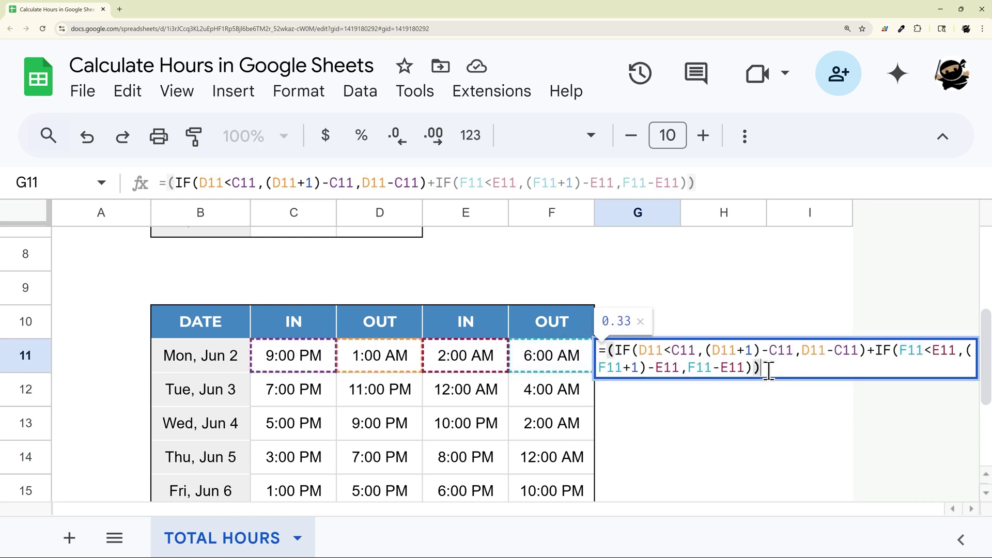
key("ctrl+End")
type("*25")
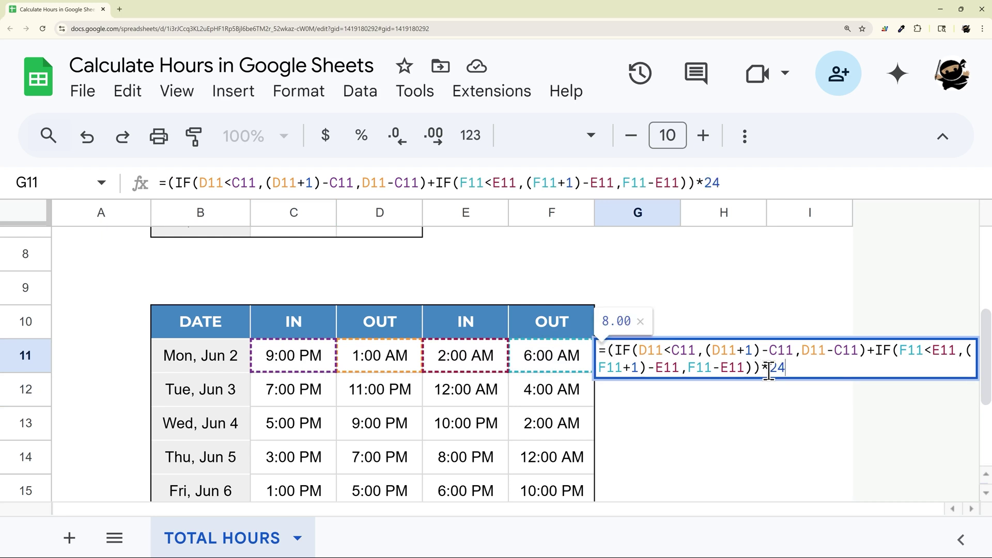
key("Return")
- Fill G11's daily-hours formula down through G17
left_click(653, 364)
left_click_drag(681, 372, 679, 419)
scroll(694, 419, "up", 2)
scroll(656, 377, "down", 1)
scroll(662, 378, "up", 1)
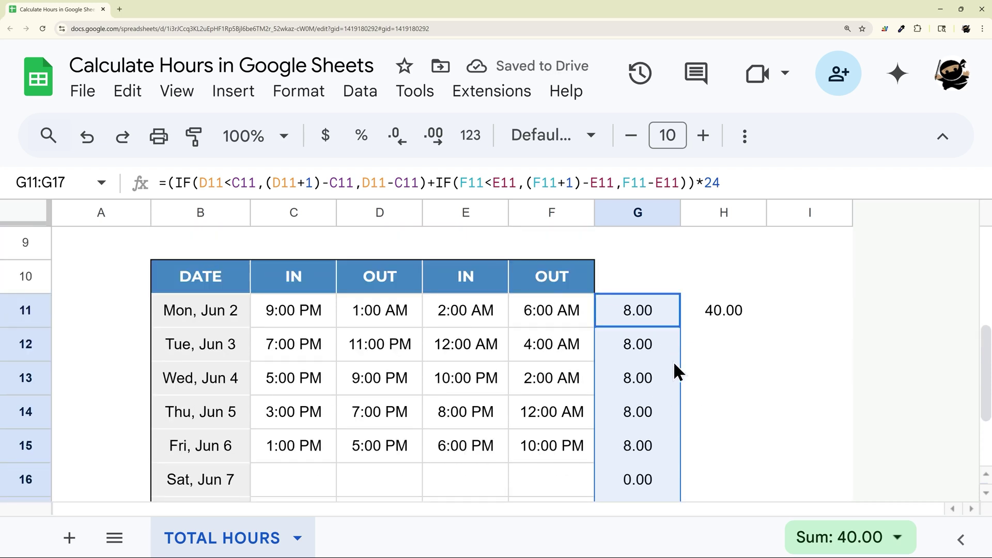
- In H11's formula, bracket the IF expression and add a plus sign after it
left_click(726, 316)
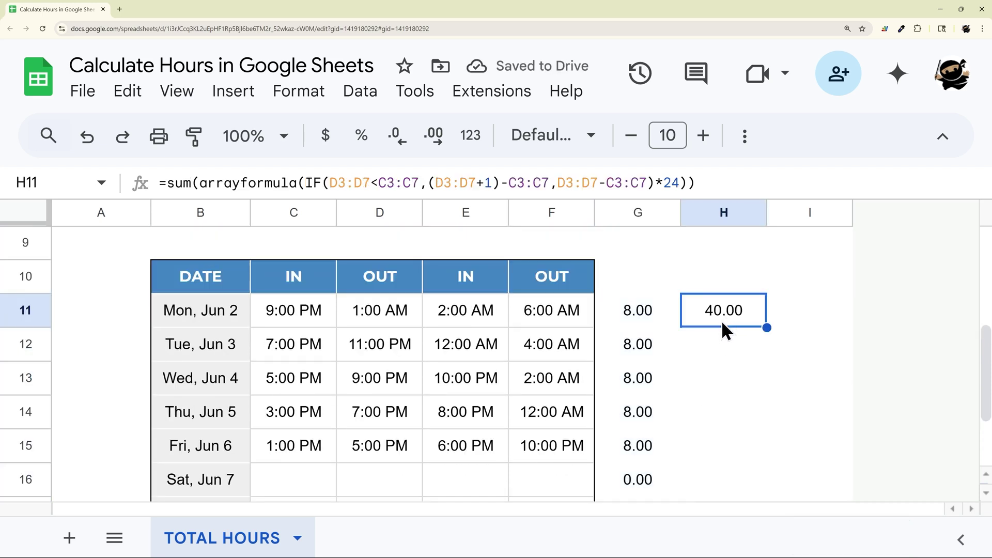
left_click(655, 182)
left_click_drag(683, 184, 307, 186)
left_click(307, 185)
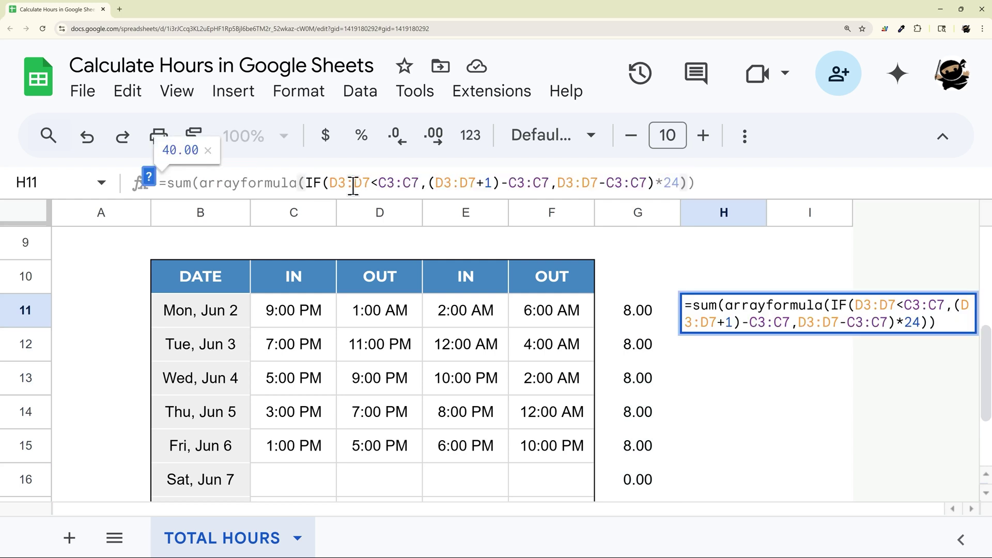
type("(")
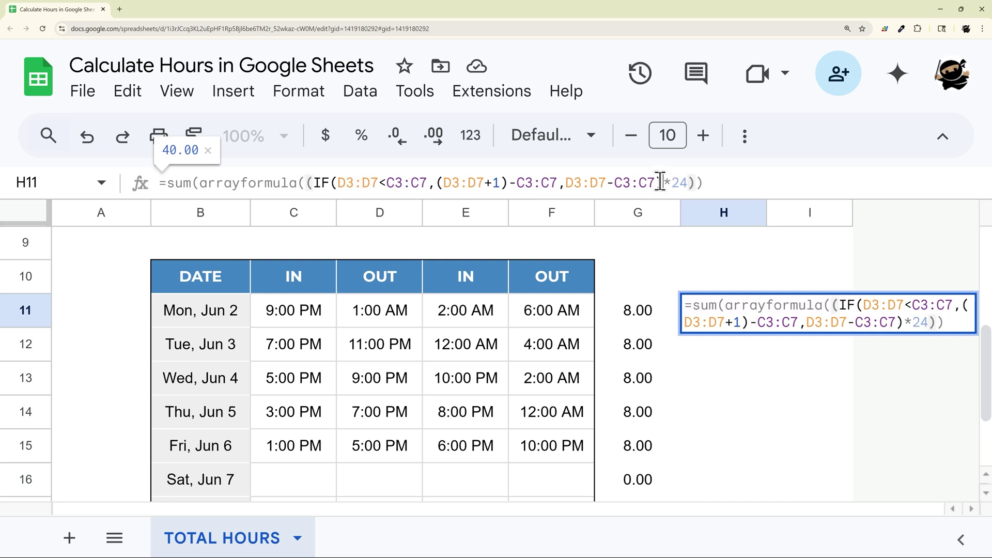
left_click(662, 183)
type("+")
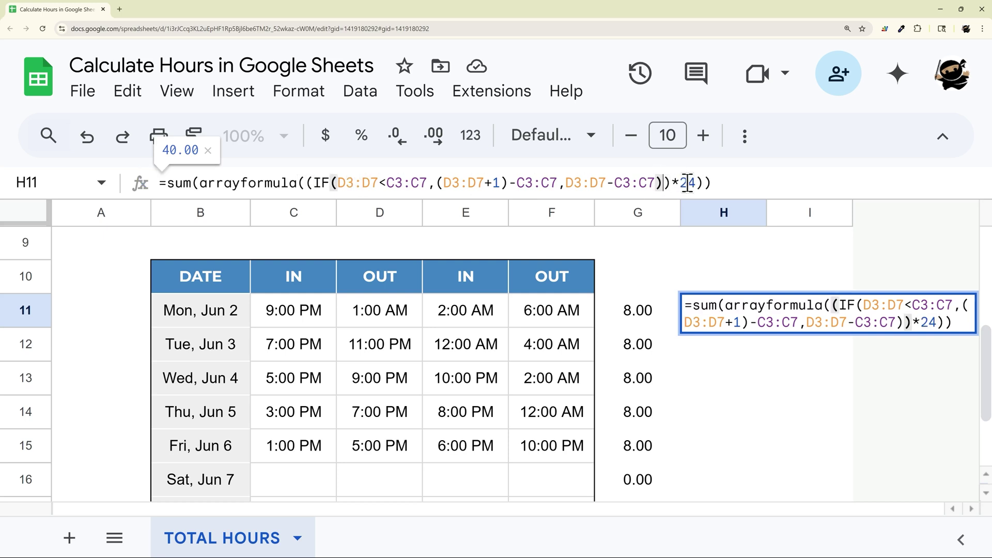
left_click_drag(666, 183, 306, 183)
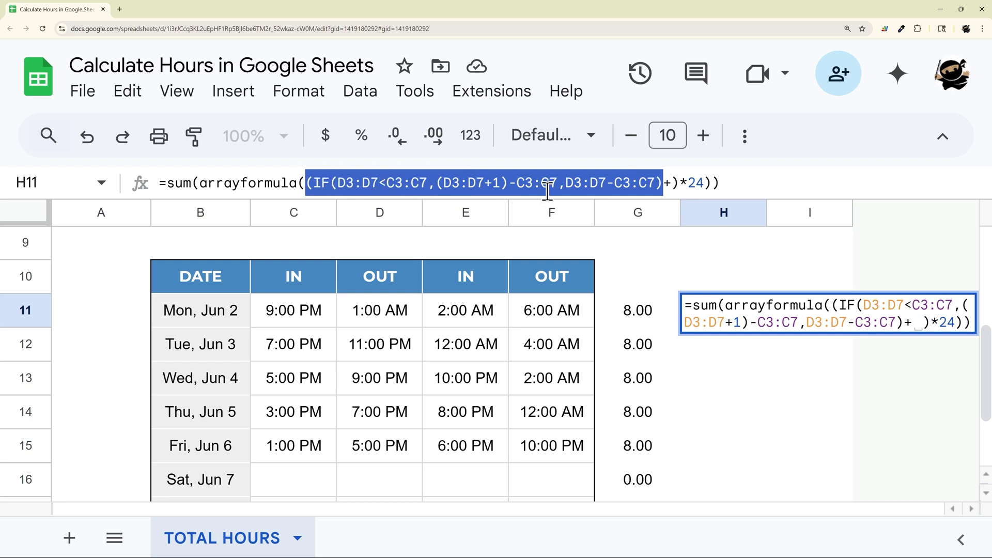
left_click(405, 185)
- Change every D3:D7 to D11:D17 and every C3:C7 to C11:C17 in H11's formula
left_click(345, 183)
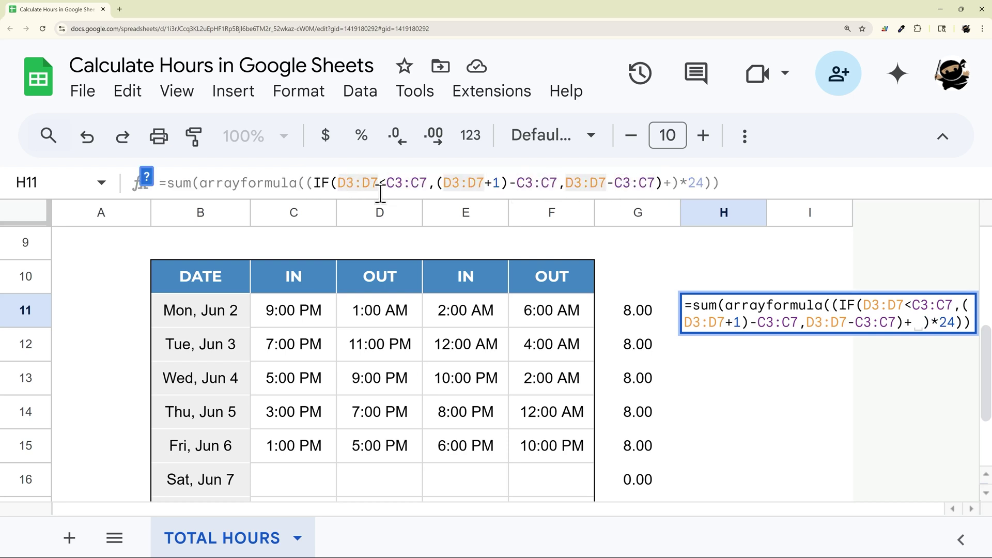
key("BackSpace")
type("11:D")
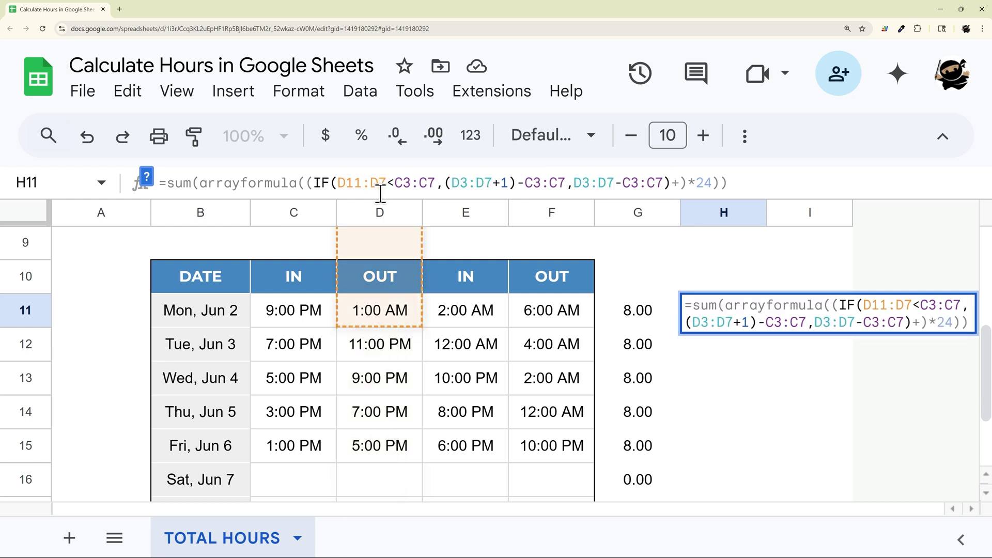
type("1")
key("Right")
key("Right")
key("Right")
type("11")
key("Delete")
key("Right")
key("Right")
type("1")
key("Right")
key("Right")
key("Right")
key("Right")
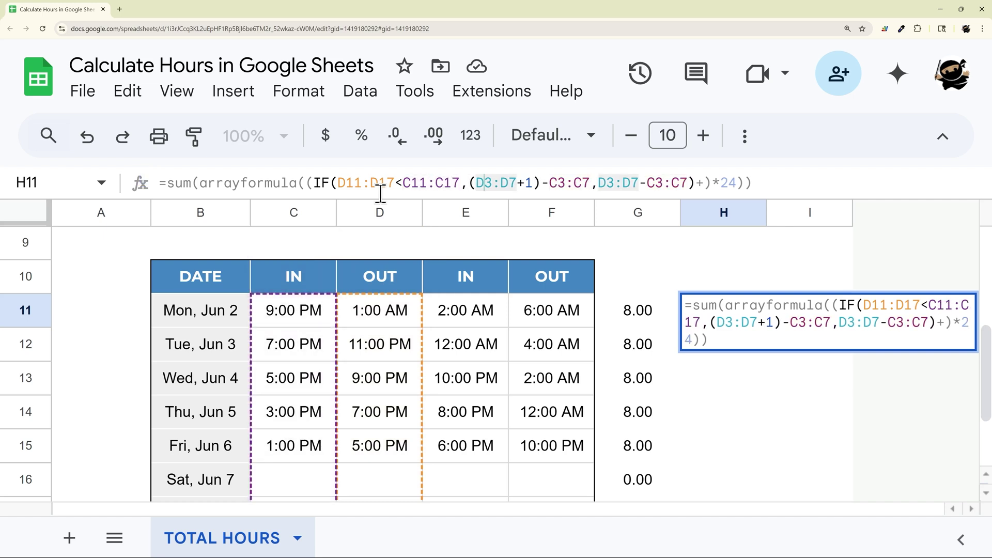
type("11")
key("Delete")
key("Right")
key("Right")
type("1")
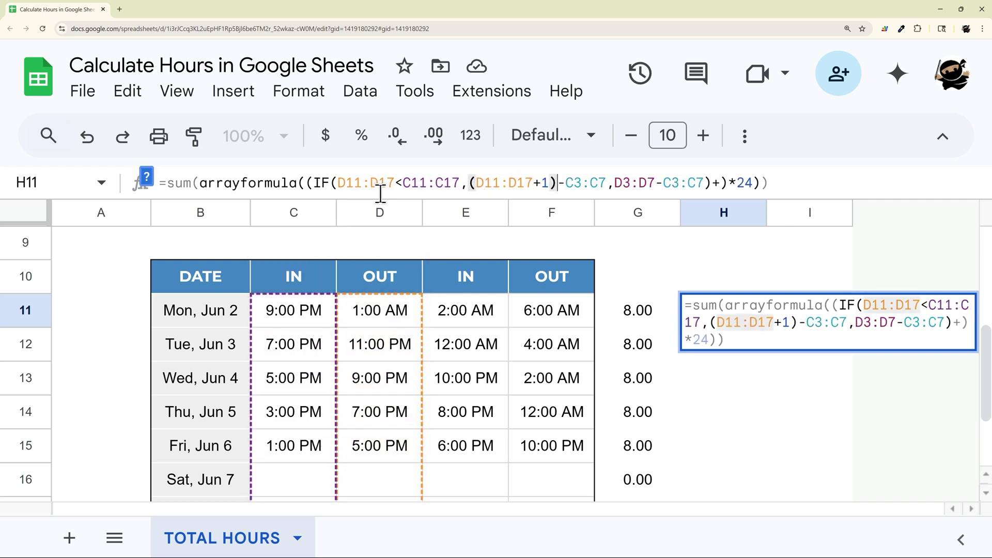
key("Right")
key("Right")
key("Right")
key("Right")
key("Right")
type("11")
key("Delete")
key("Right")
key("Right")
type("1")
key("Right")
key("Right")
key("Right")
type("11")
key("Delete")
key("Right")
key("Right")
type("11:D1")
key("Delete")
key("Right")
key("Right")
type("1")
key("End")
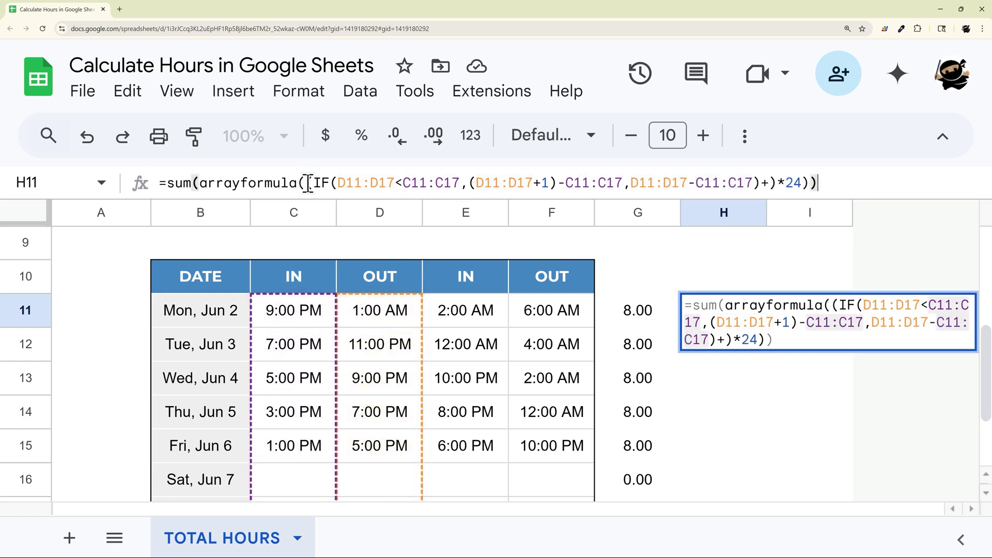
- Paste a second copy of the IF term after the plus, on its own line
left_click_drag(313, 183, 750, 185)
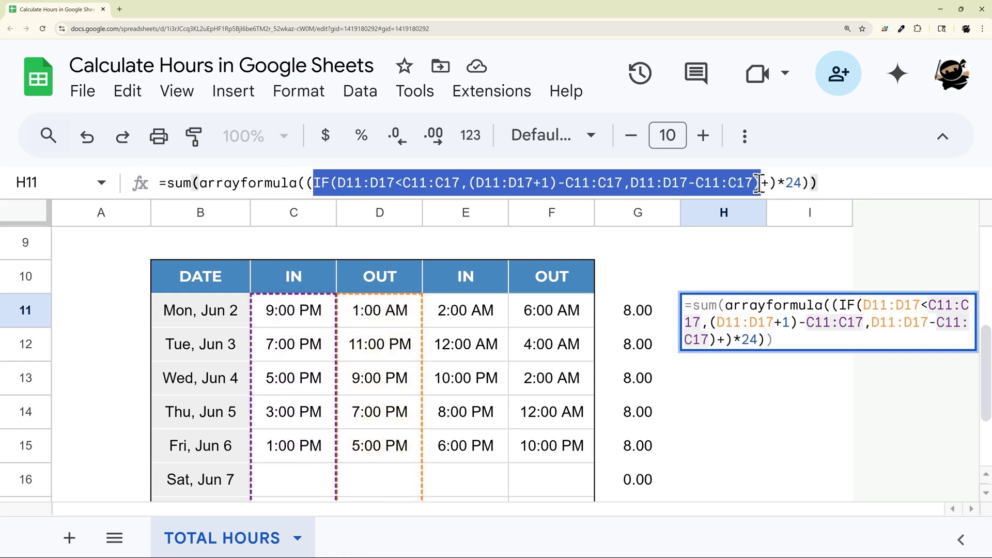
left_click(769, 183)
key("ctrl+v")
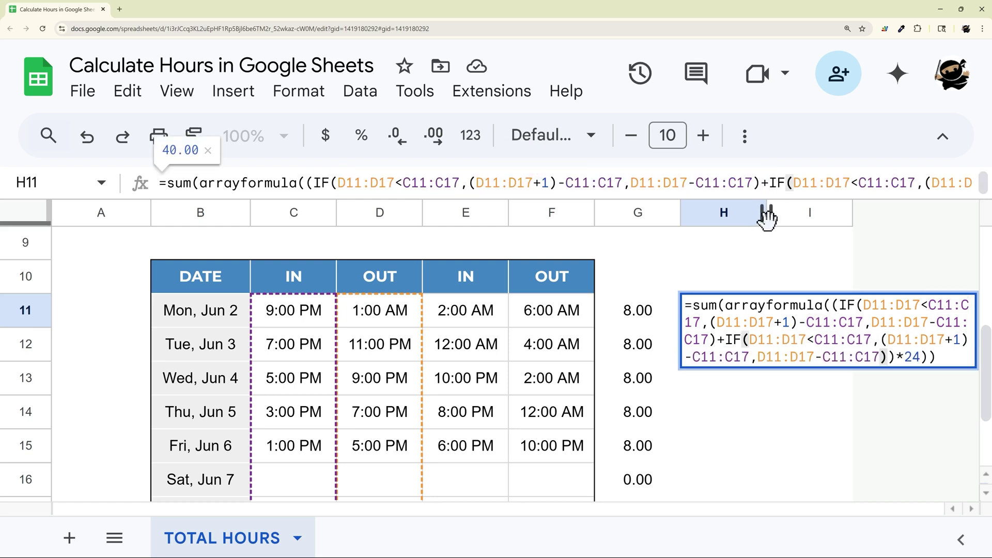
left_click(769, 183)
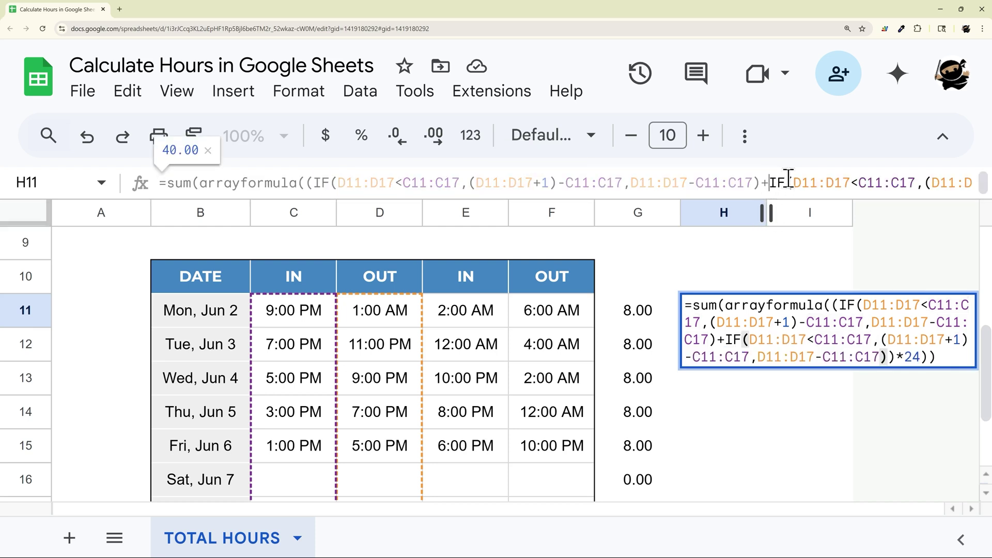
key("ctrl+Return")
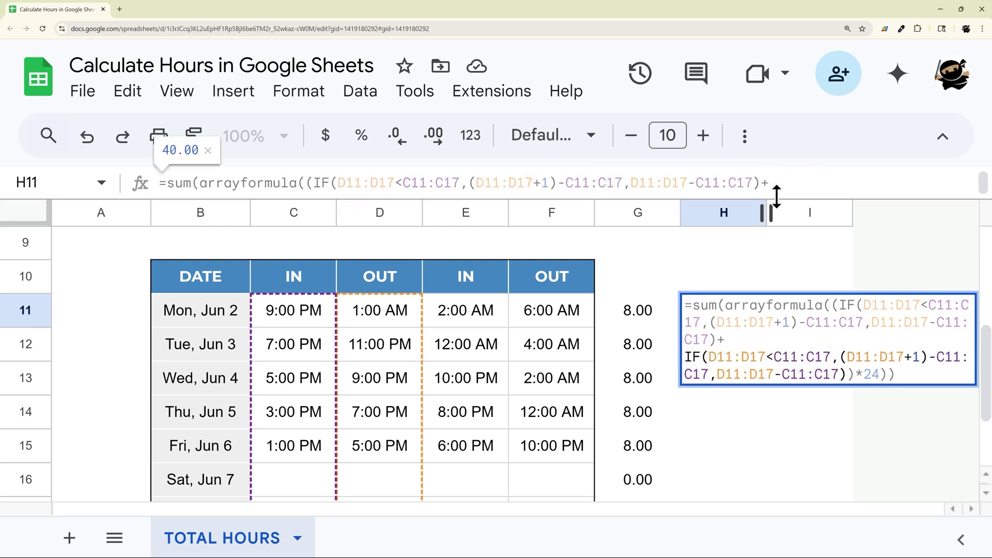
left_click_drag(775, 199, 749, 274)
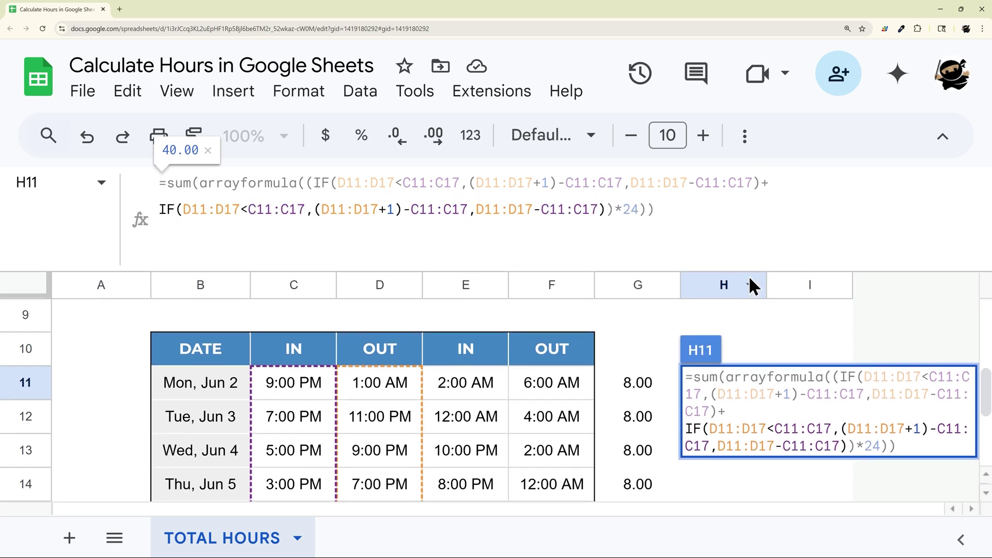
- Change the second IF's D11:D17 ranges to F11:F17
left_click(193, 210)
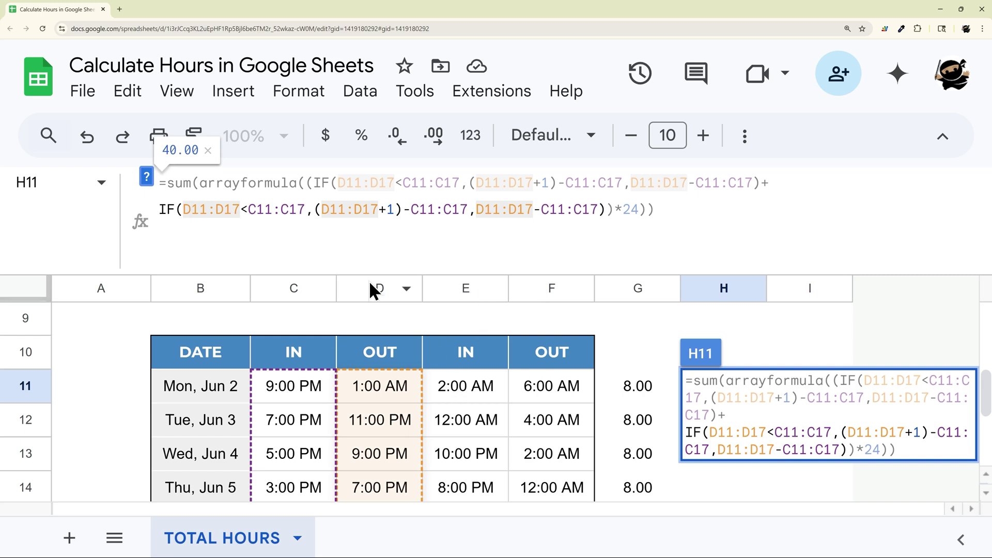
double_click(190, 209)
type("F11:F17")
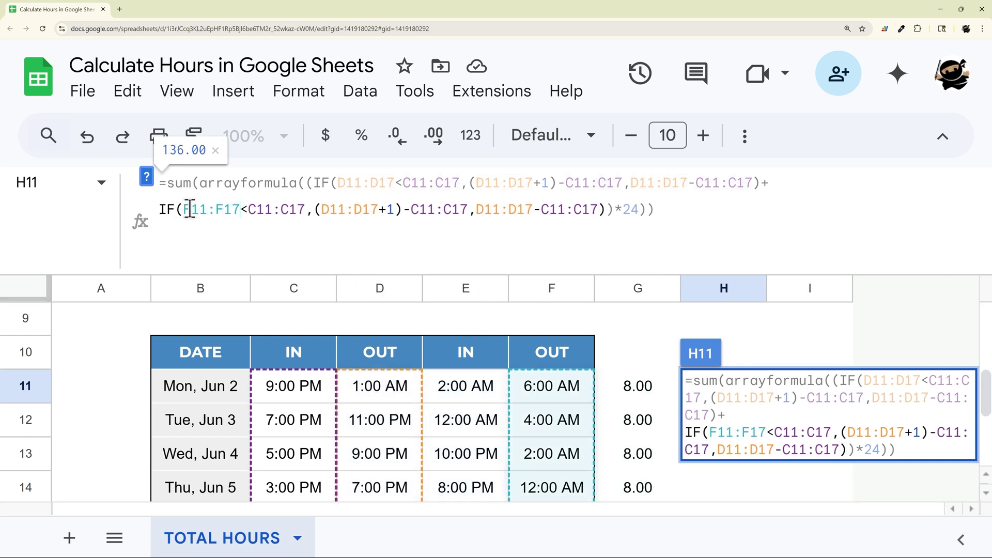
key("ctrl+shift+Right")
type("F11:F17")
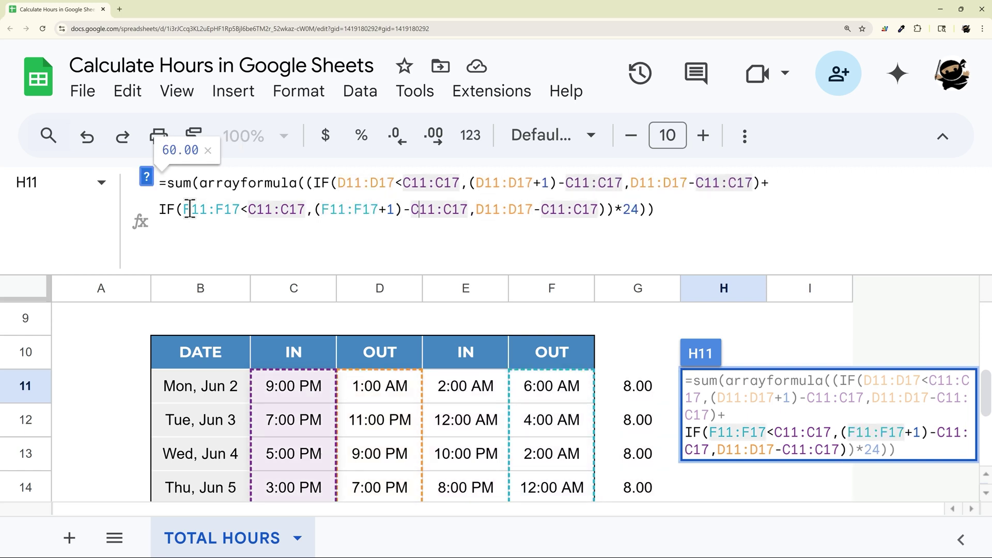
key("ctrl+Right")
key("ctrl+shift+Right")
type("F11")
key("Right")
key("shift+Right")
type("F")
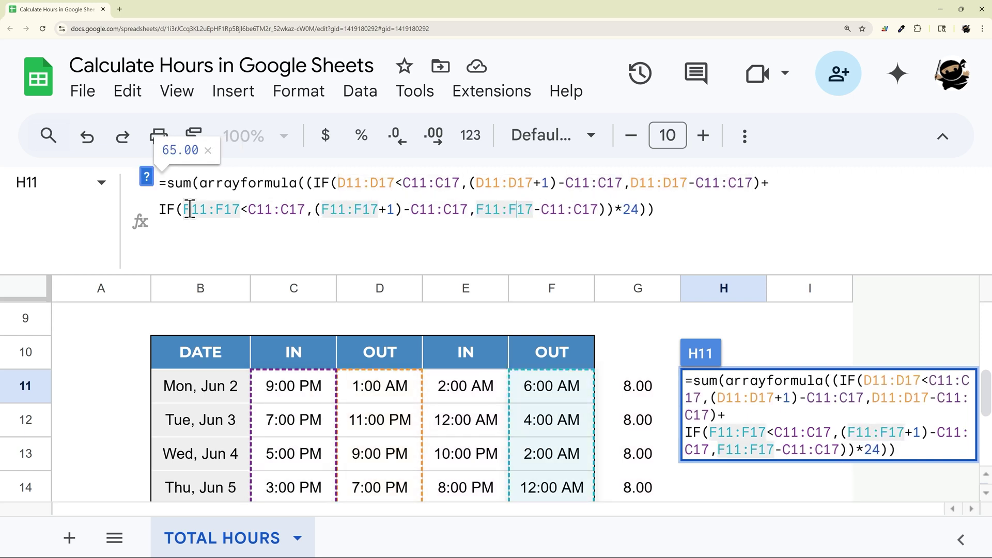
- Change the second IF's C11:C17 ranges to E11:E17 and review both summed terms
double_click(253, 209)
type("E11")
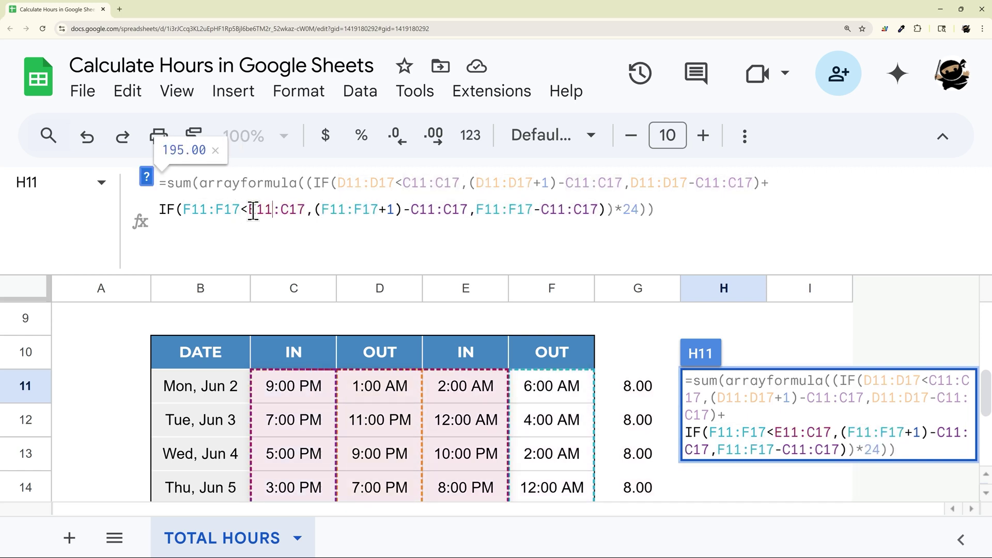
key("Right")
key("shift+Right")
type("E")
key("ctrl+Right")
key("ctrl+Right")
key("ctrl+Right")
key("ctrl+Right")
key("Right")
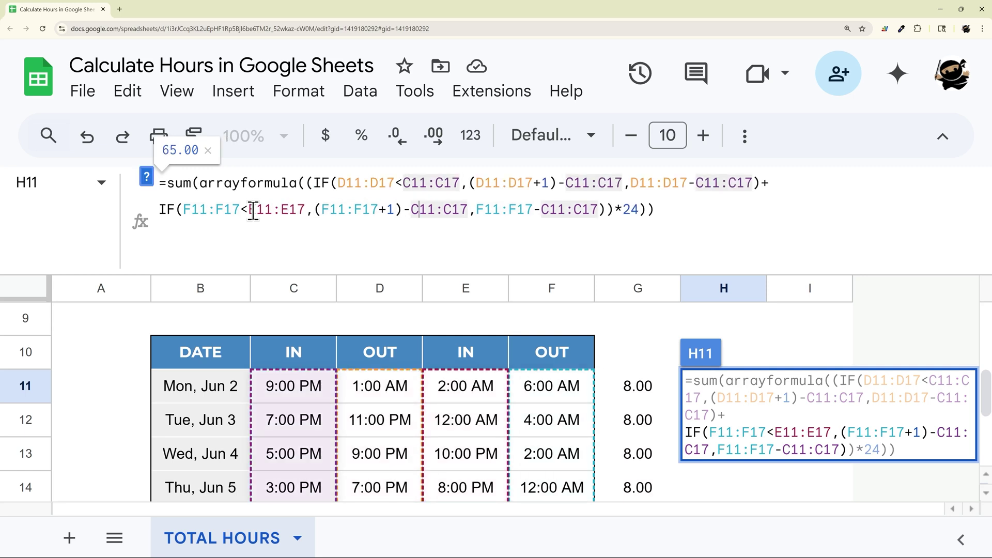
key("BackSpace")
type("E")
key("ctrl+Right")
key("Right")
key("shift+Right")
type("E")
key("Right")
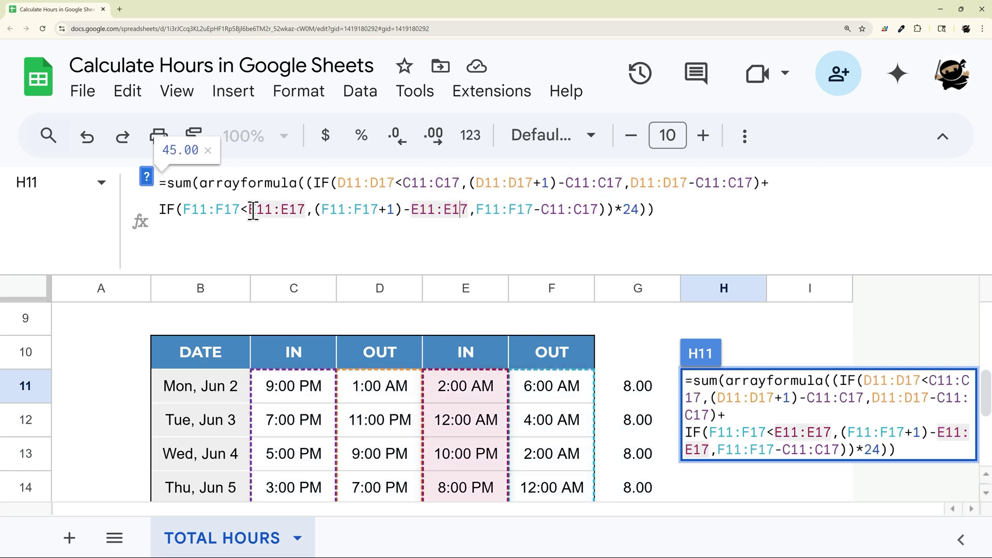
key("ctrl+Right")
key("ctrl+Right")
key("ctrl+Right")
key("Right")
key("Right")
key("shift+Right")
type("E")
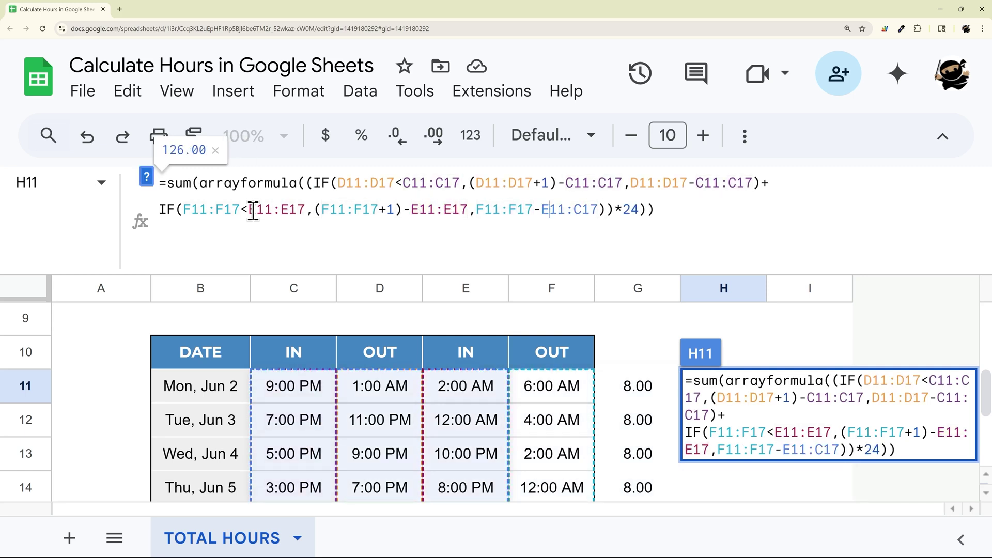
key("shift+Right")
type("E")
key("End")
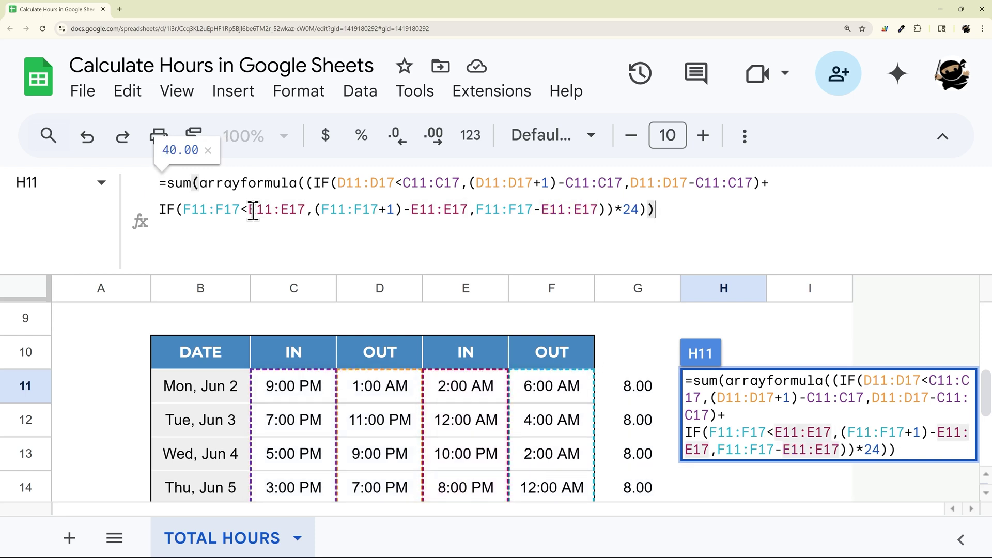
key("Left")
key("Left")
key("Left")
key("Left")
key("Left")
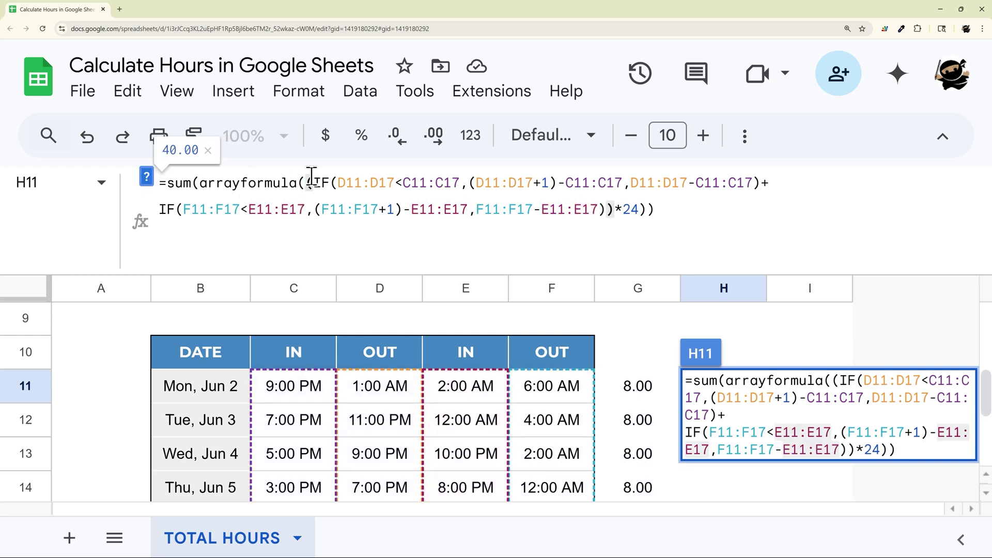
left_click_drag(306, 182, 613, 209)
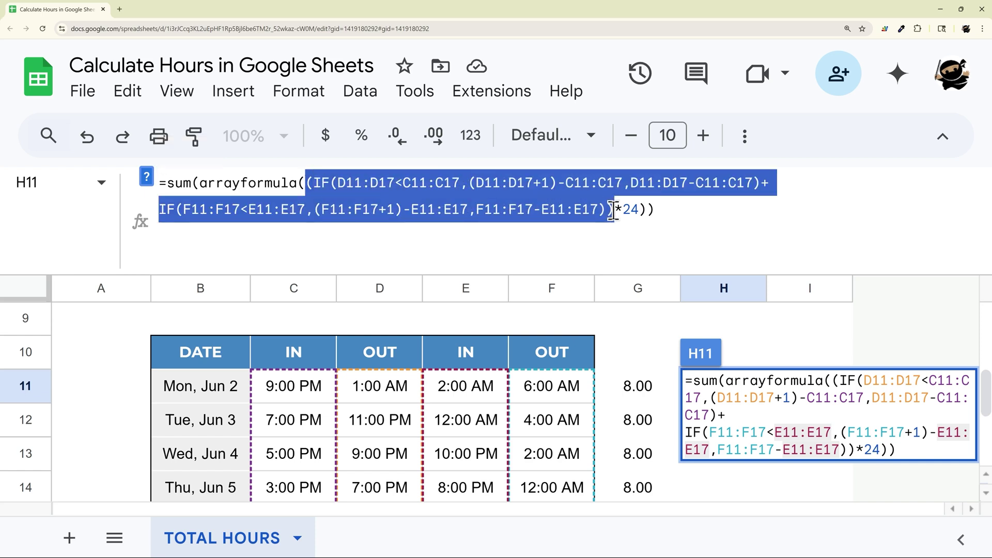
- Commit H11's 40.00 total, scroll to the top table and collapse the formula bar
key("Return")
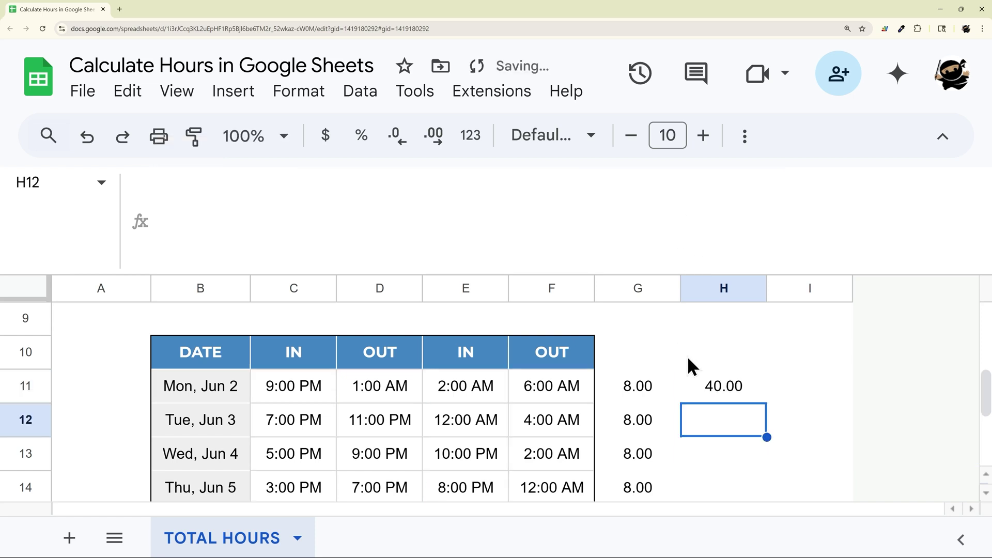
scroll(723, 352, "down", 3)
scroll(725, 362, "up", 3)
left_click(728, 346)
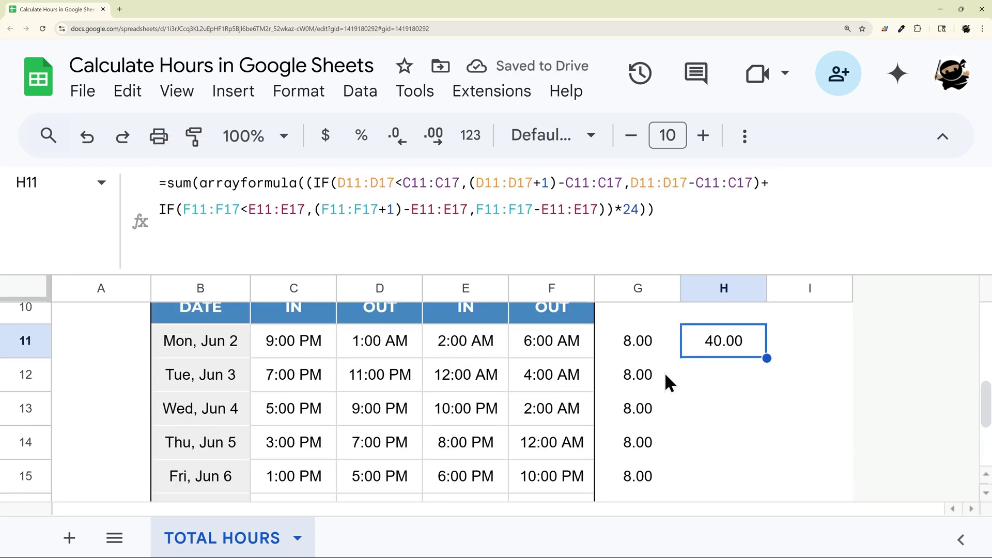
scroll(573, 350, "up", 5)
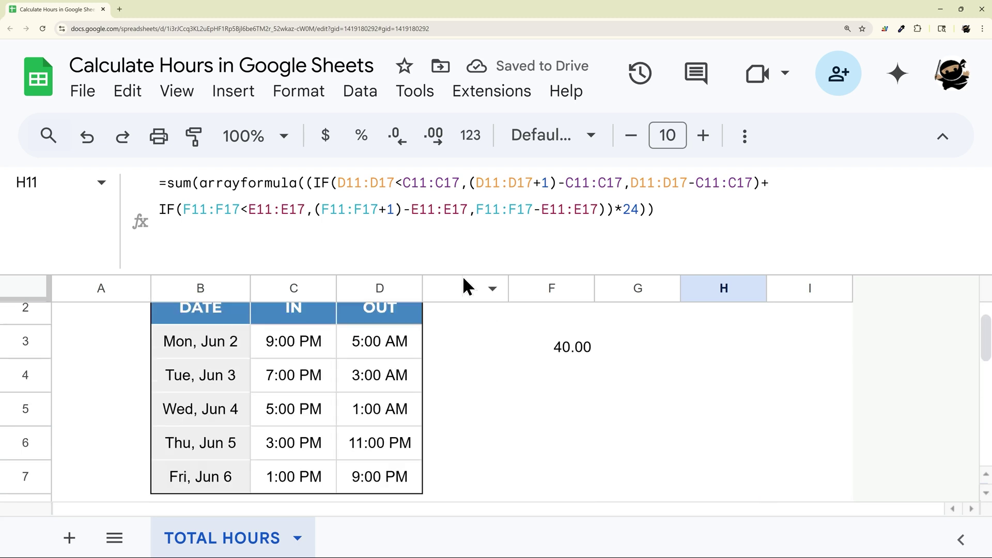
left_click_drag(450, 182, 450, 184)
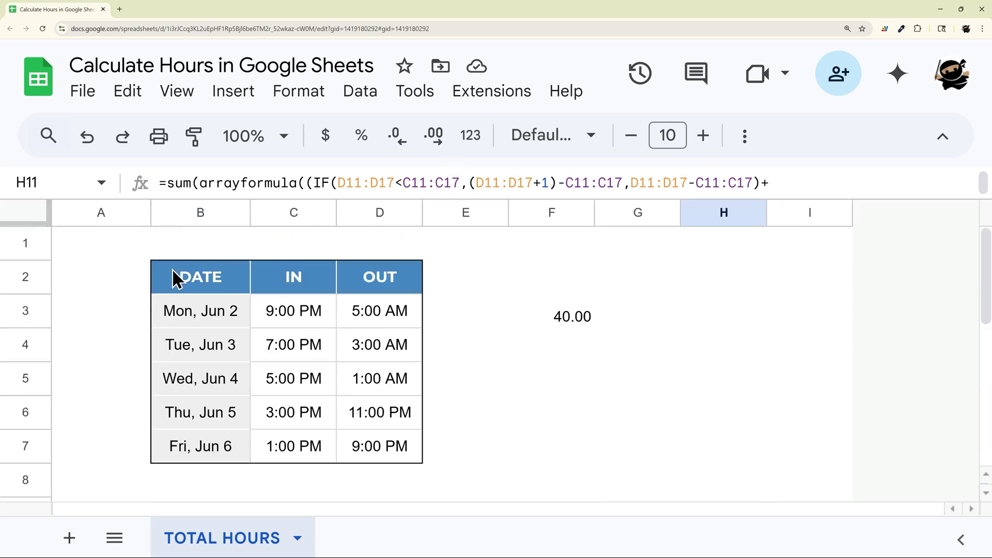